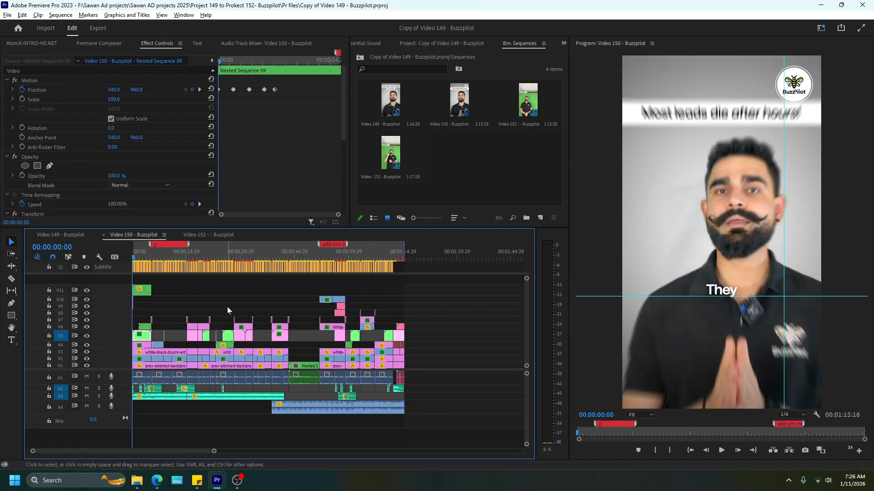
Open the Video 151 - Buzzpilot sequence and place its timeline between Video 150 and Video 152
{"action": "left_click", "coordinate": [220, 237]}
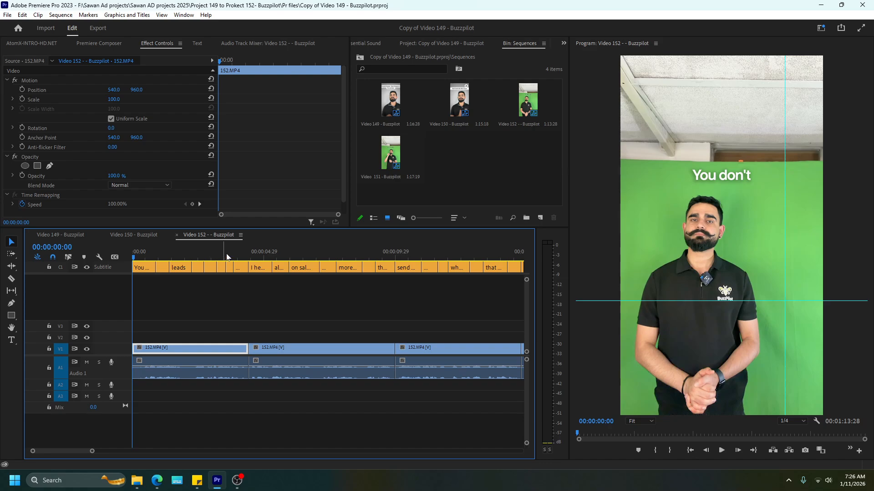
{"action": "double_click", "coordinate": [391, 162]}
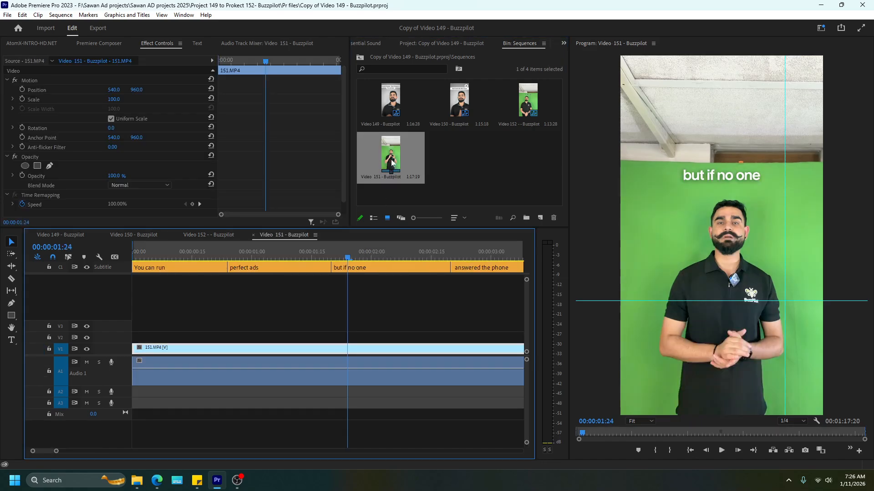
{"action": "left_click_drag", "start_coordinate": [282, 234], "coordinate": [206, 234]}
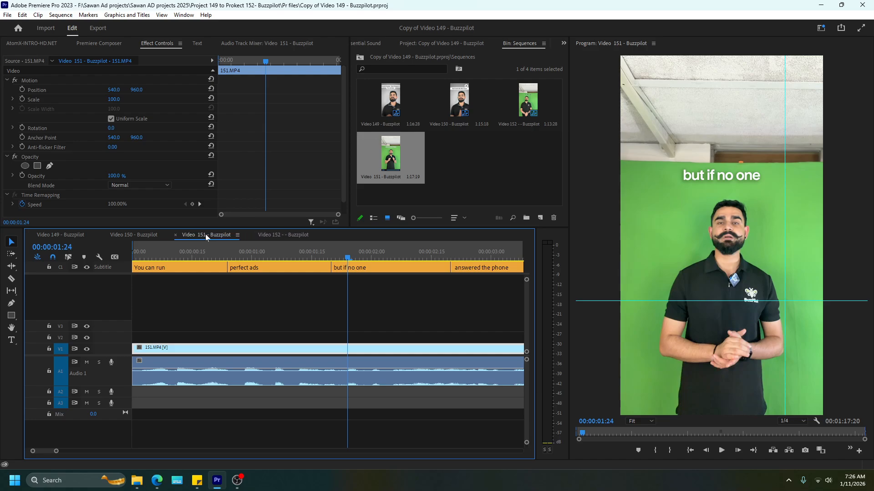
Examine the opening clips and captions of Video 151, moving the playhead to 00:00:04:03 on the "it's wasted" caption
{"action": "key", "text": "minus"}
{"action": "key", "text": "minus"}
{"action": "key", "text": "minus"}
{"action": "key", "text": "minus"}
{"action": "key", "text": "minus"}
{"action": "key", "text": "minus"}
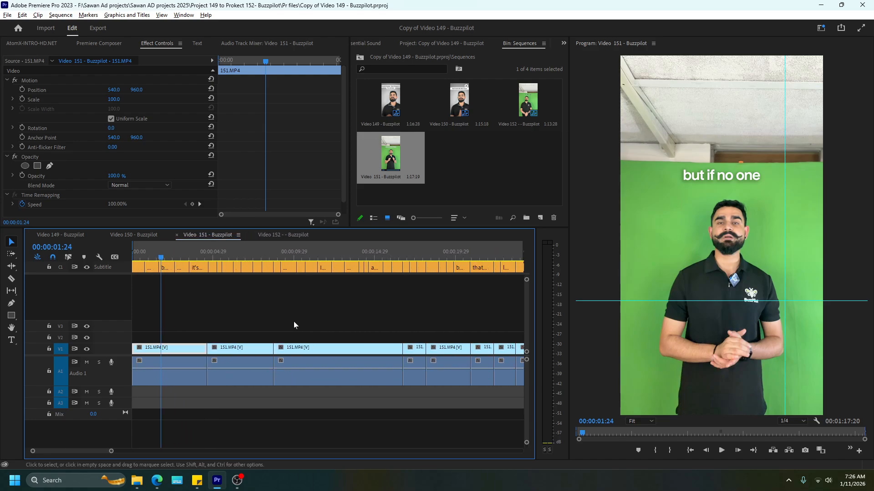
{"action": "key", "text": "equal"}
{"action": "key", "text": "equal"}
{"action": "key", "text": "equal"}
{"action": "key", "text": "equal"}
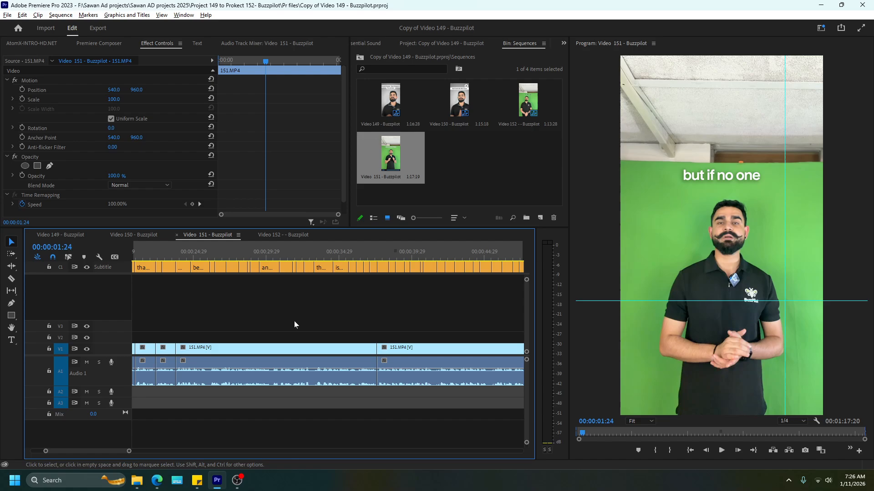
{"action": "scroll", "coordinate": [250, 311], "scroll_direction": "left", "scroll_amount": 8}
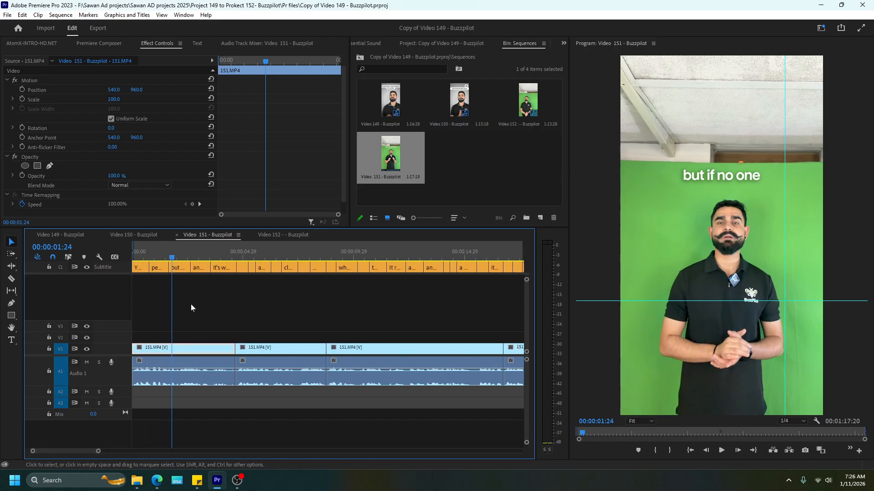
{"action": "key", "text": "equal"}
{"action": "key", "text": "equal"}
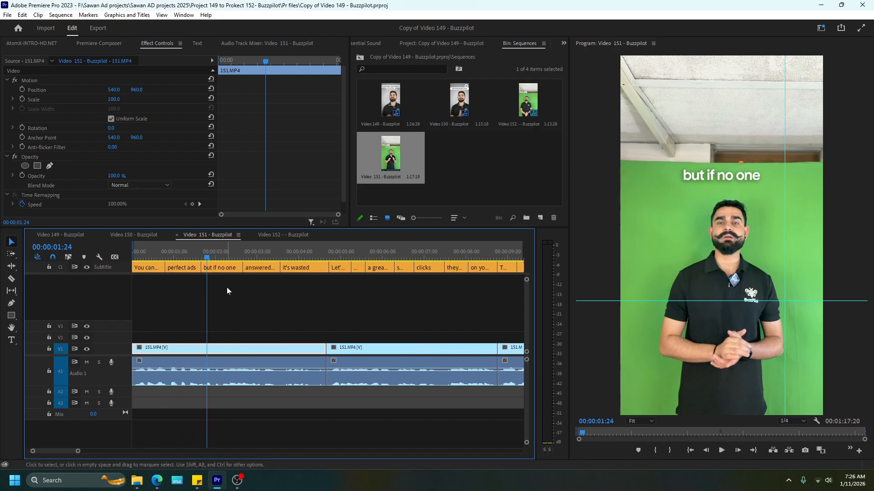
{"action": "left_click", "coordinate": [261, 270]}
{"action": "left_click", "coordinate": [262, 257]}
{"action": "left_click", "coordinate": [303, 256]}
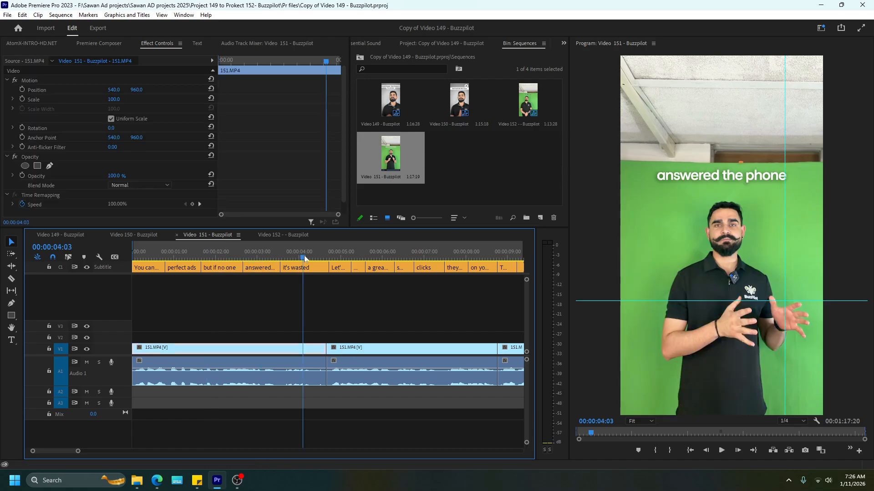
Inspect the cut between the first two 151.MP4 clips and the captions surrounding it
{"action": "left_click", "coordinate": [295, 339]}
{"action": "left_click", "coordinate": [287, 349]}
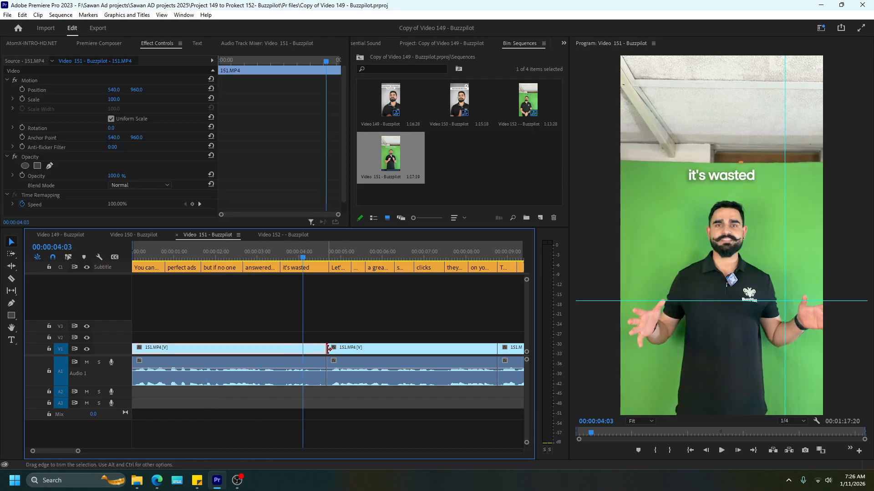
{"action": "left_click", "coordinate": [331, 371]}
{"action": "left_click", "coordinate": [325, 349]}
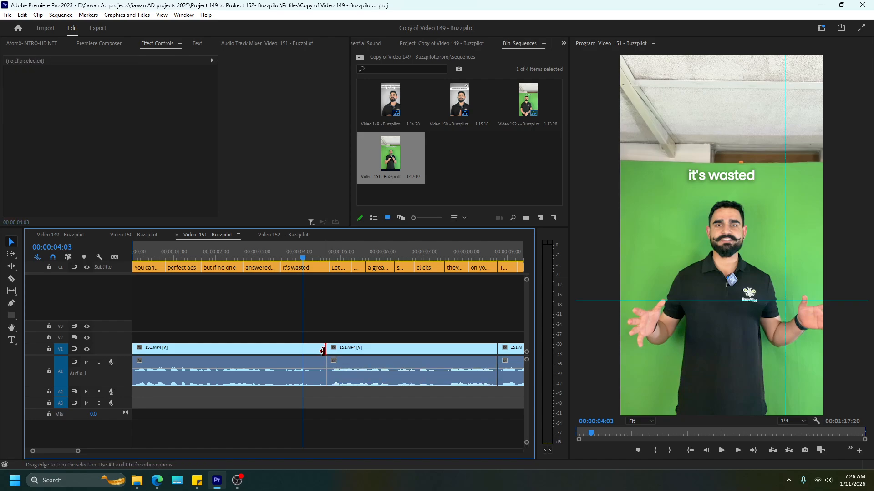
{"action": "left_click_drag", "start_coordinate": [232, 328], "coordinate": [381, 375]}
{"action": "left_click_drag", "start_coordinate": [229, 284], "coordinate": [361, 248]}
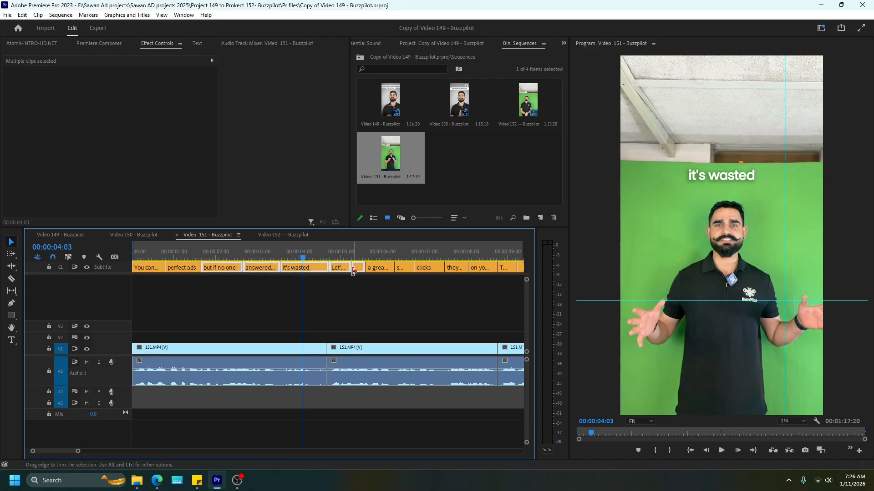
Show the transcript and the caption list of the Video 151 sequence, and clear the caption selection
{"action": "left_click", "coordinate": [196, 44]}
{"action": "left_click", "coordinate": [18, 56]}
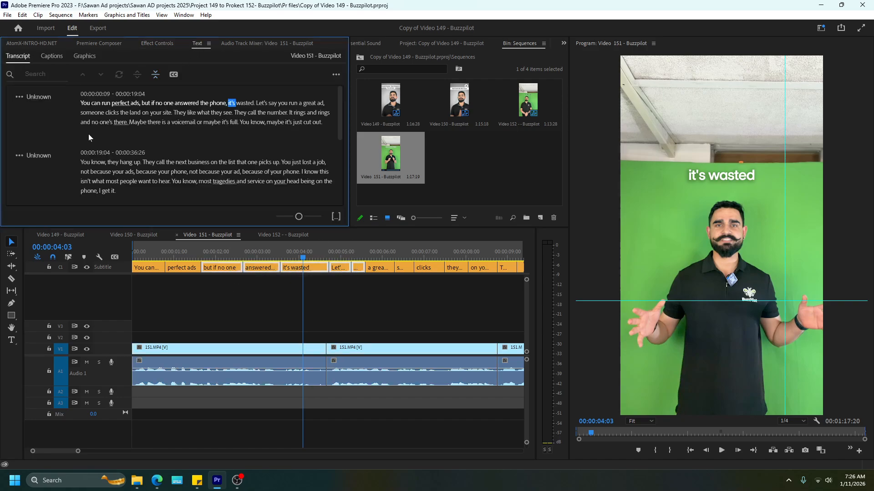
{"action": "left_click", "coordinate": [51, 57]}
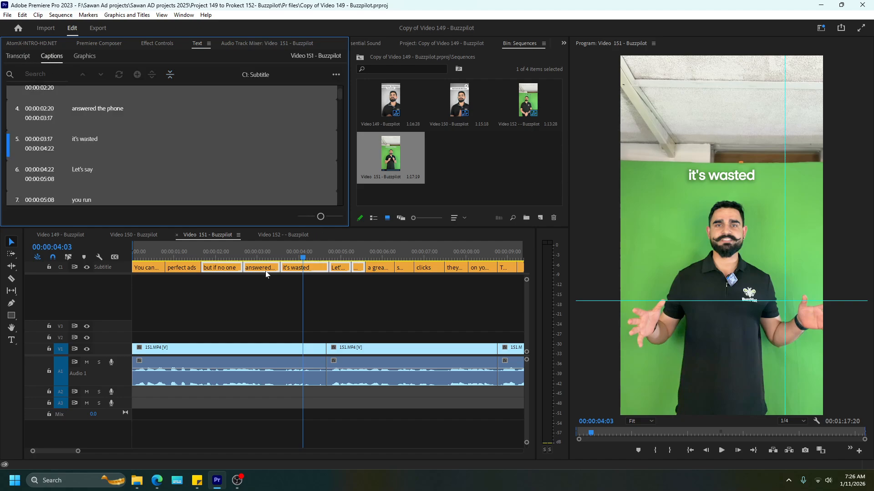
{"action": "left_click", "coordinate": [387, 293]}
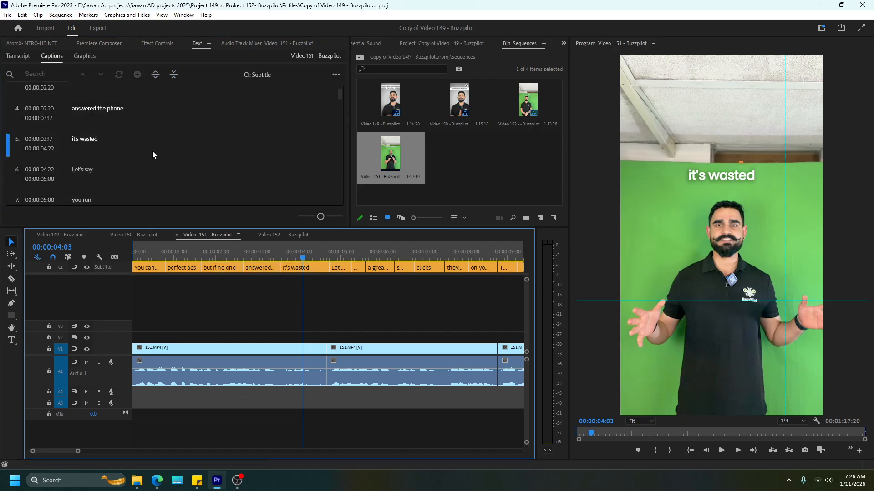
Search the Video 151 captions for "." with the replace options shown, and clear the search
{"action": "left_click", "coordinate": [66, 73]}
{"action": "type", "text": "."}
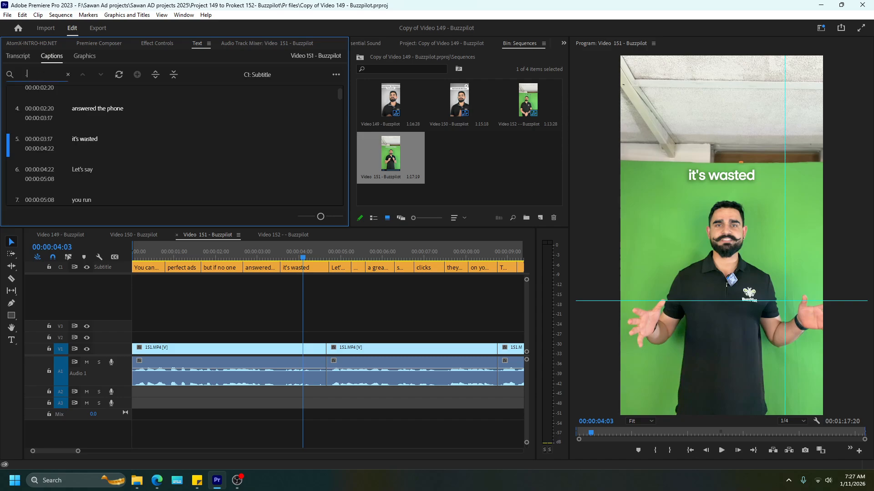
{"action": "left_click", "coordinate": [68, 75]}
{"action": "type", "text": "."}
{"action": "key", "text": "BackSpace"}
{"action": "type", "text": "."}
{"action": "key", "text": "BackSpace"}
{"action": "type", "text": "."}
{"action": "left_click", "coordinate": [119, 77]}
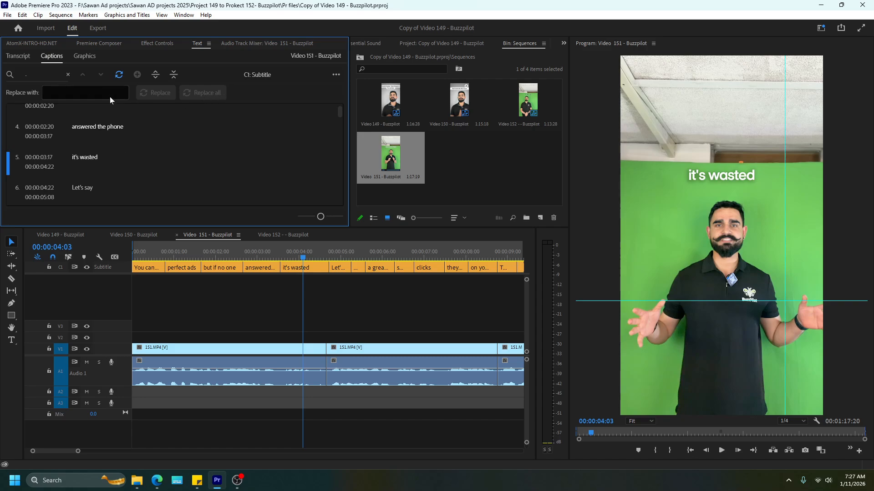
{"action": "left_click", "coordinate": [68, 75]}
{"action": "left_click", "coordinate": [23, 44]}
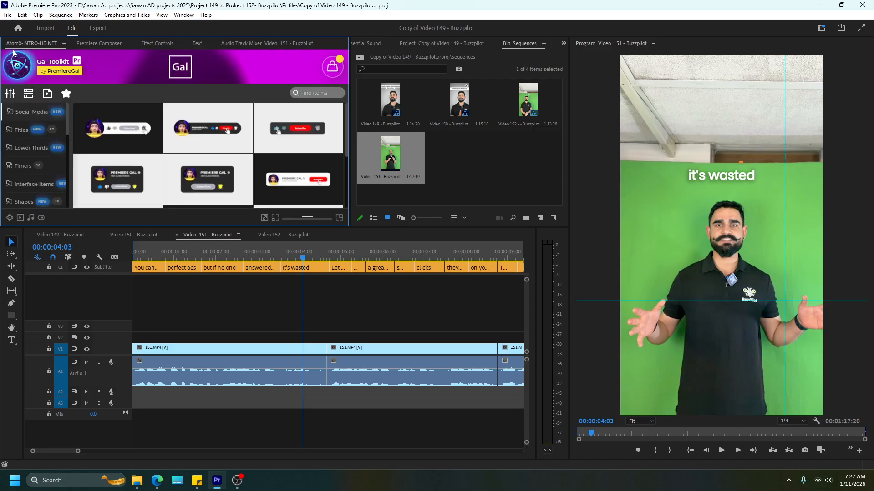
{"action": "left_click", "coordinate": [197, 44]}
Play the Video 151 sequence from its start through the "it's wasted" caption
{"action": "left_click", "coordinate": [209, 285]}
{"action": "scroll", "coordinate": [259, 313], "scroll_direction": "down", "scroll_amount": 1}
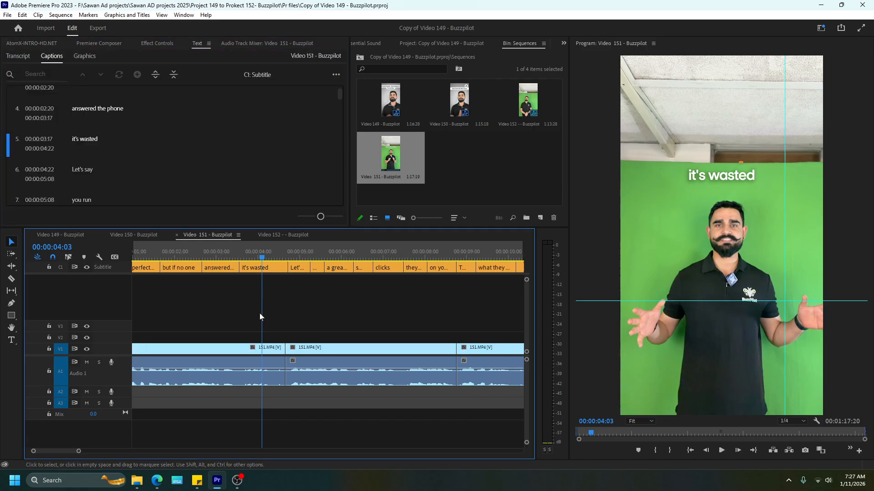
{"action": "scroll", "coordinate": [258, 300], "scroll_direction": "down", "scroll_amount": 2}
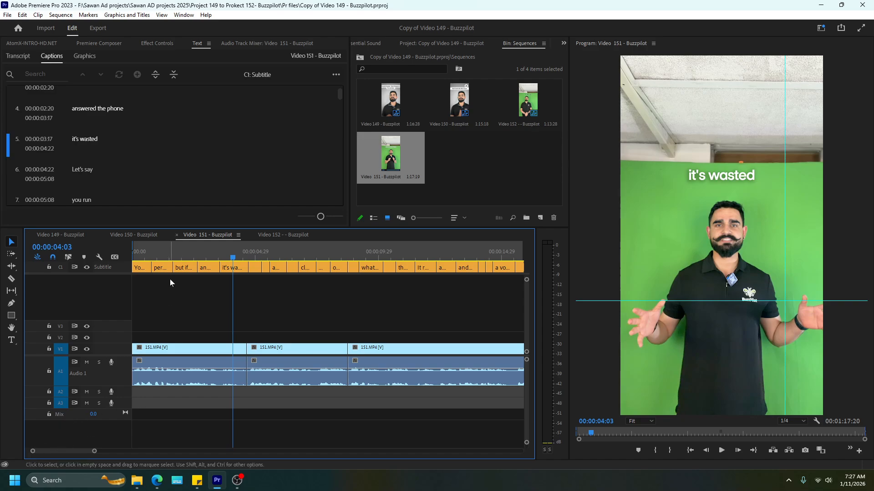
{"action": "key", "text": "Home"}
{"action": "key", "text": "space"}
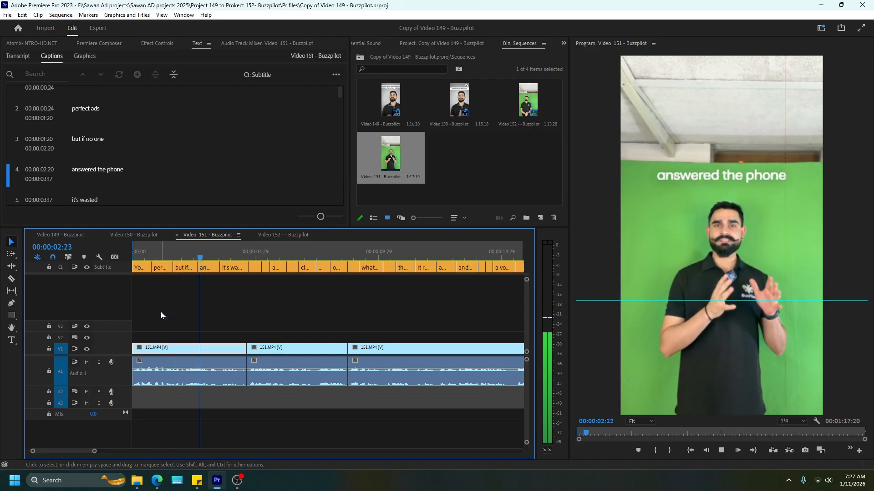
{"action": "key", "text": "space"}
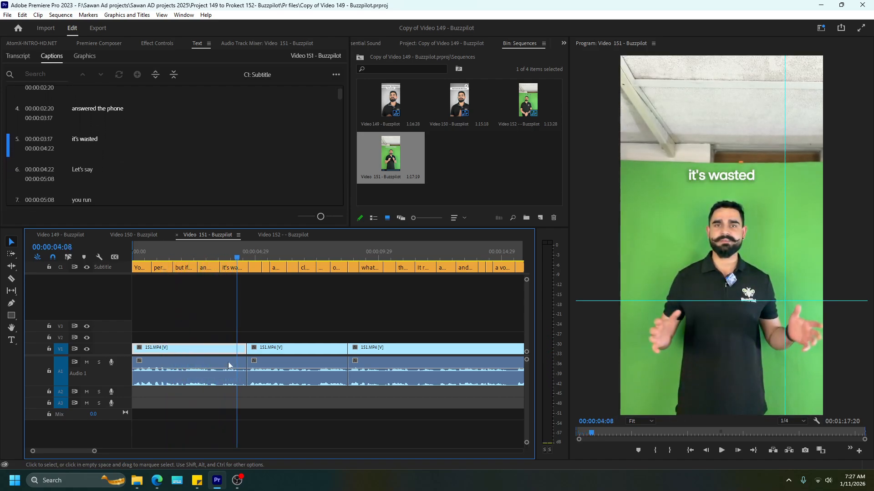
Play the opening of the finished Video 150 sequence as a reference for the look
{"action": "left_click", "coordinate": [143, 234]}
{"action": "scroll", "coordinate": [188, 337], "scroll_direction": "up", "scroll_amount": 3}
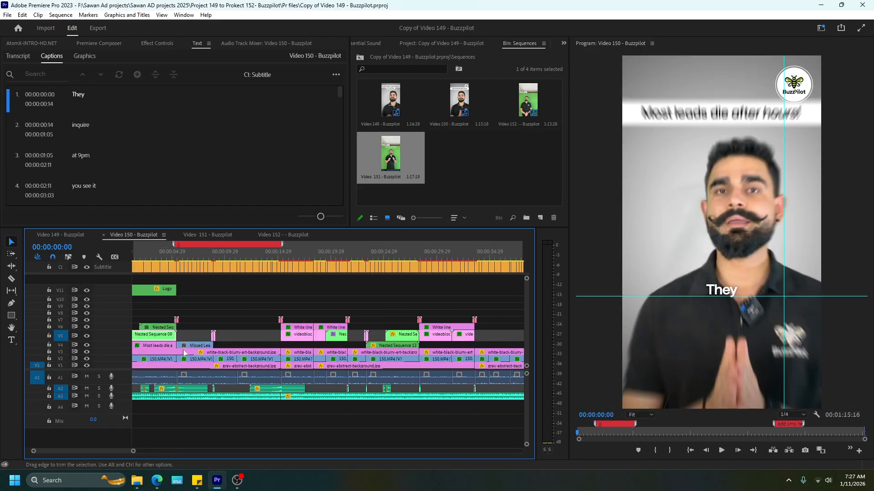
{"action": "key", "text": "space"}
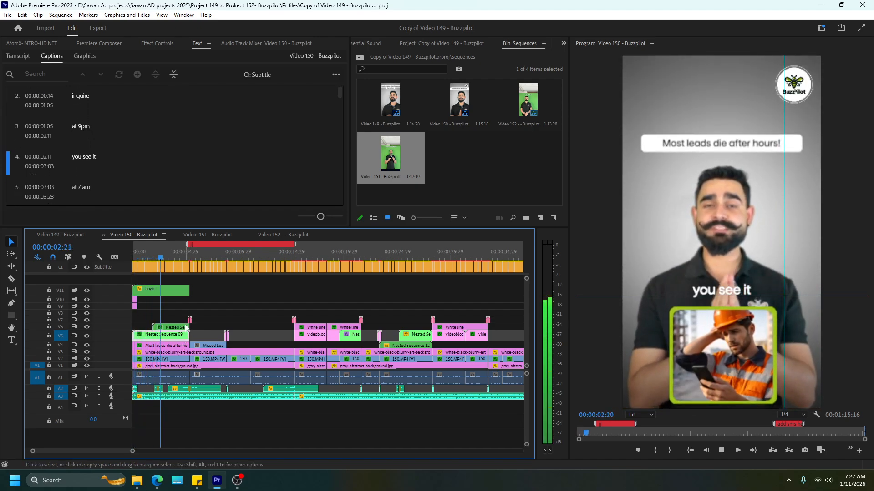
{"action": "key", "text": "space"}
{"action": "left_click", "coordinate": [200, 319]}
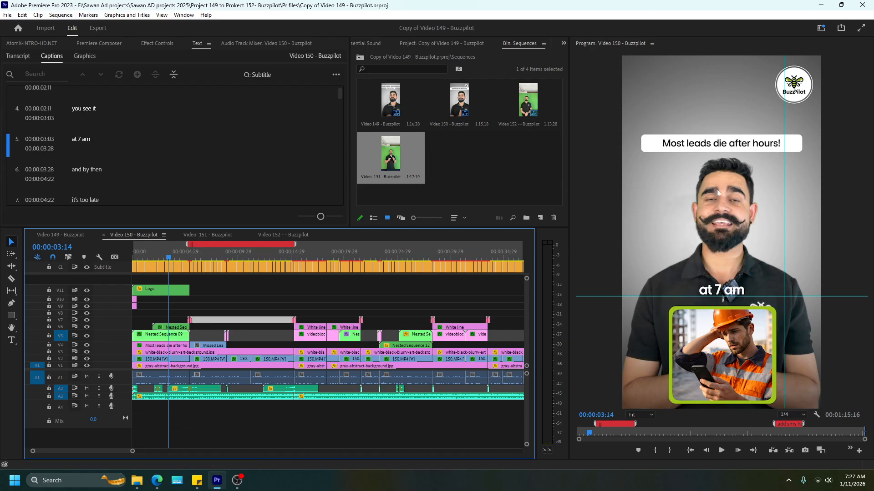
Copy the Motion settings of Video 150's opening 150.MP4 clip (position 530, 882, scale 150, rotation -2°) onto the first 151.MP4 clip
{"action": "left_click", "coordinate": [163, 359]}
{"action": "left_click", "coordinate": [87, 359]}
{"action": "left_click", "coordinate": [86, 360]}
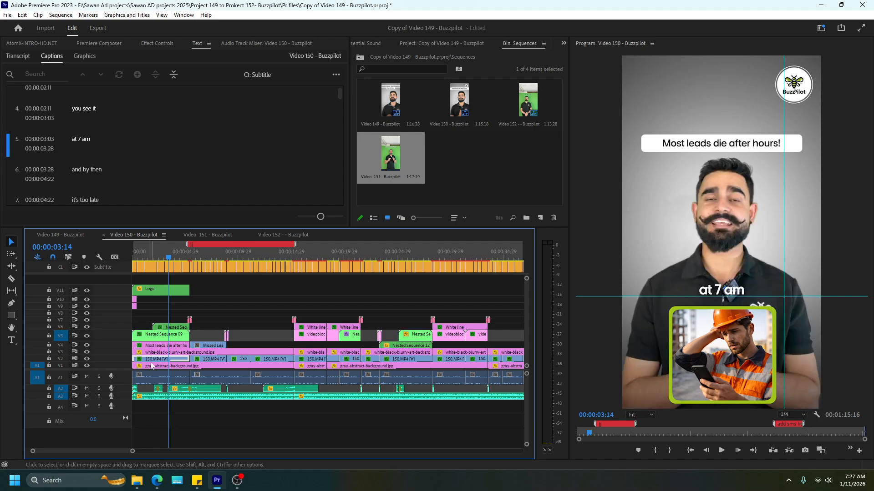
{"action": "left_click", "coordinate": [157, 40]}
{"action": "left_click", "coordinate": [25, 79]}
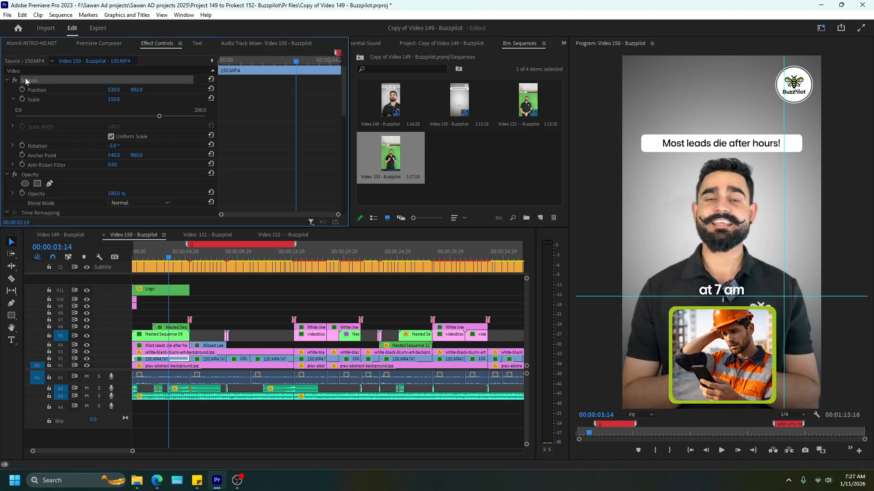
{"action": "left_click", "coordinate": [208, 235]}
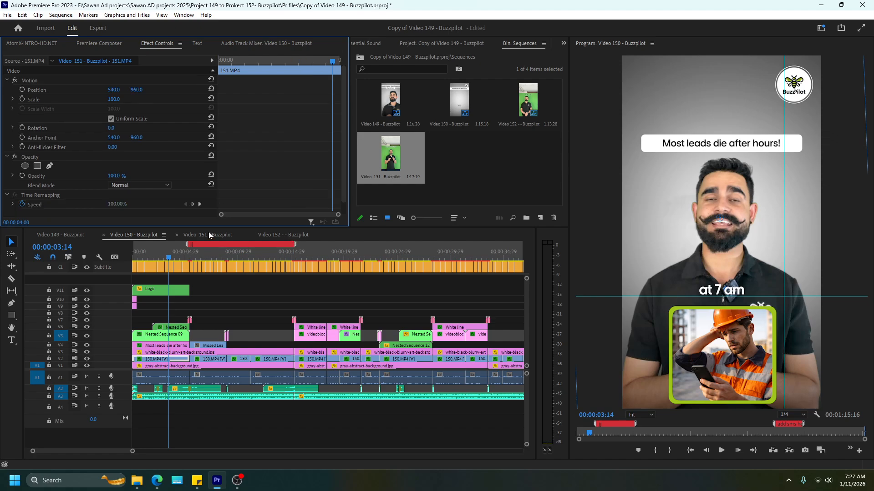
{"action": "key", "text": "ctrl+v"}
{"action": "left_click_drag", "start_coordinate": [171, 254], "coordinate": [75, 262]}
{"action": "key", "text": "space"}
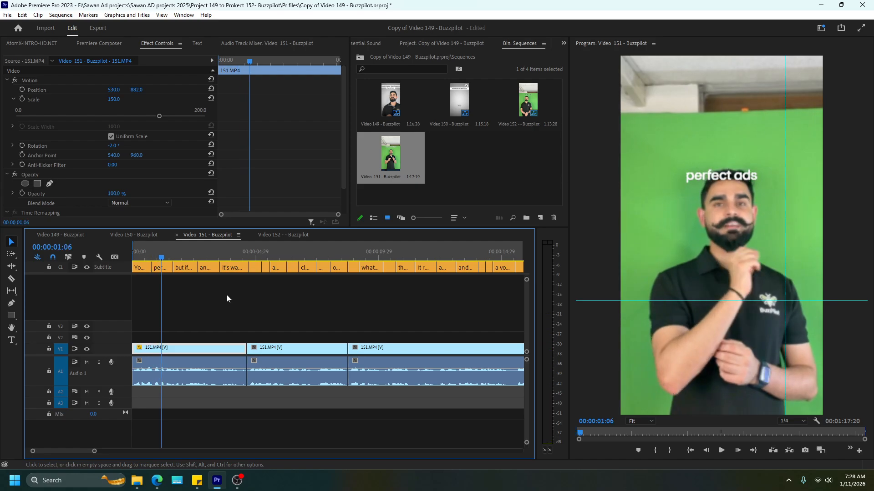
Copy the Ultra Key, Crop and Gaussian Blur effects from Video 150's opening 150.MP4 clip onto the first 151.MP4 clip
{"action": "left_click", "coordinate": [136, 234]}
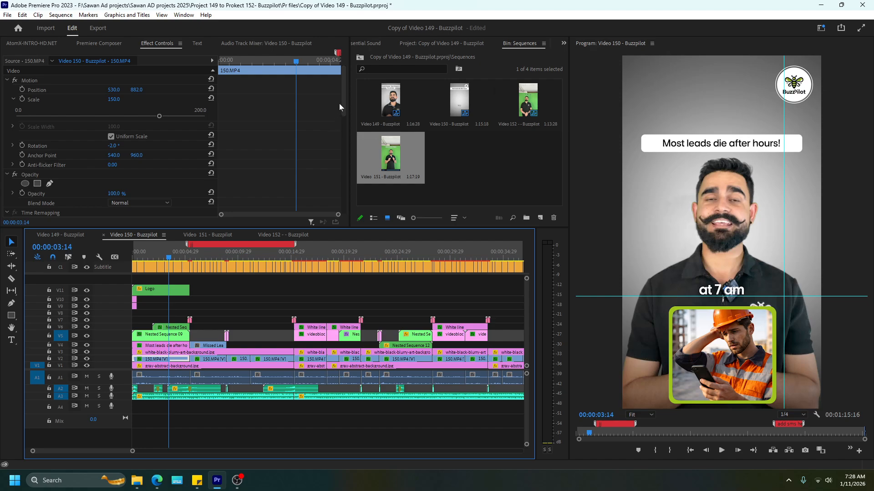
{"action": "left_click_drag", "start_coordinate": [341, 104], "coordinate": [347, 138]}
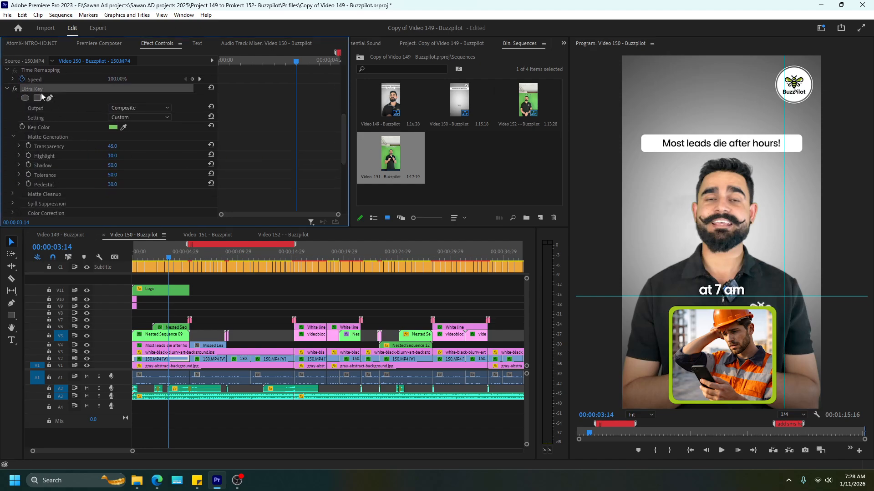
{"action": "scroll", "coordinate": [75, 152], "scroll_direction": "down", "scroll_amount": 5}
{"action": "left_click", "coordinate": [50, 150]}
{"action": "scroll", "coordinate": [69, 160], "scroll_direction": "down", "scroll_amount": 2}
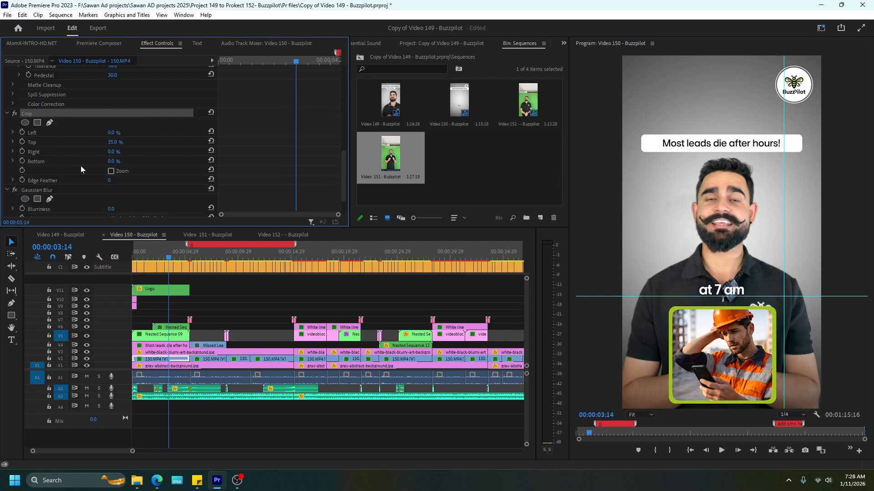
{"action": "left_click", "coordinate": [57, 190]}
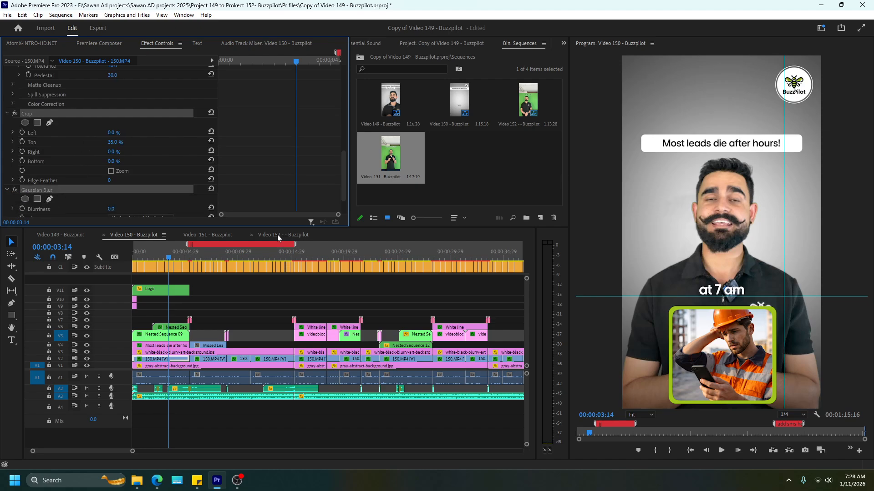
{"action": "left_click", "coordinate": [208, 234]}
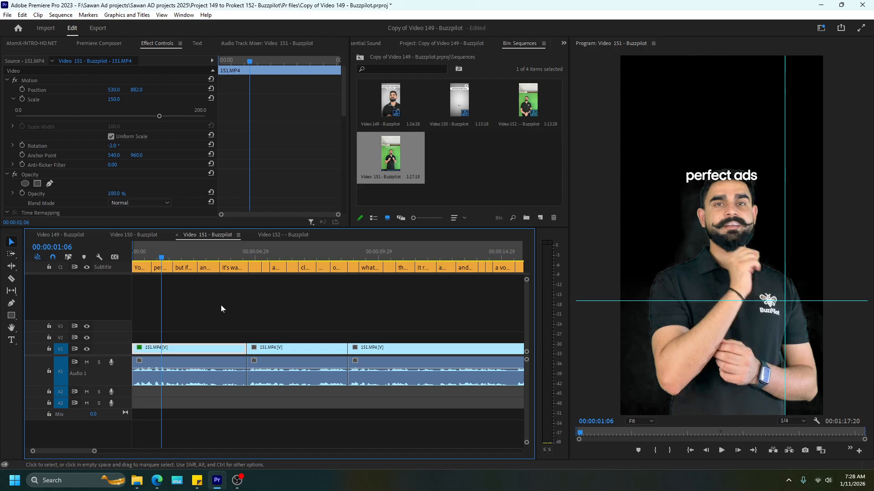
Play the keyed opening of Video 151 from the start and select its first 151.MP4 clip
{"action": "key", "text": "Home"}
{"action": "key", "text": "space"}
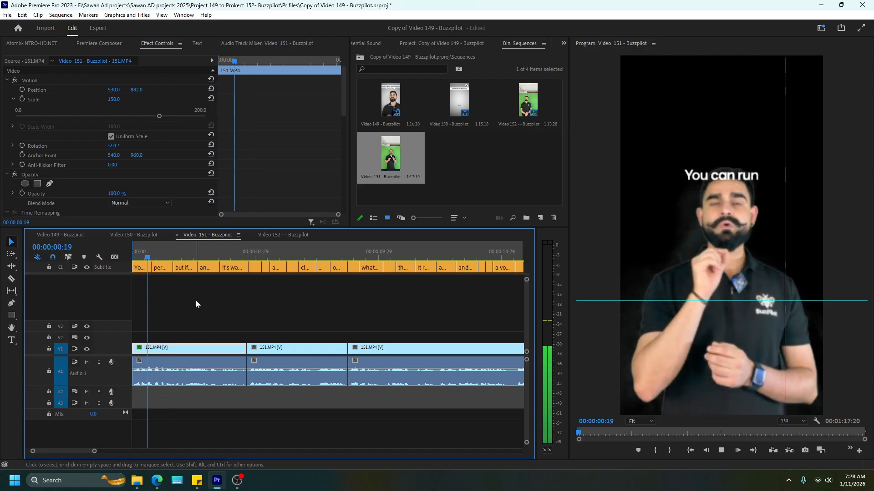
{"action": "key", "text": "space"}
{"action": "left_click", "coordinate": [200, 308]}
{"action": "left_click", "coordinate": [175, 349]}
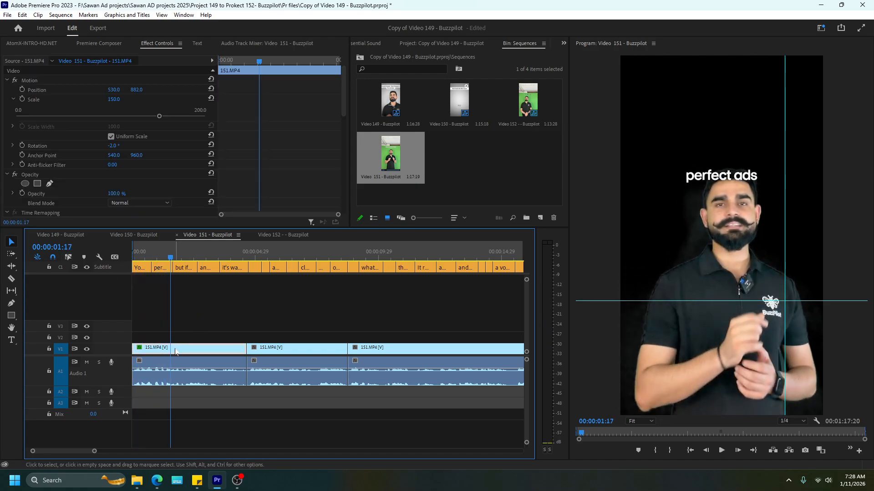
Reveal Video 150's gray-abstract-background.jpg clip in File Explorer and preview the source image
{"action": "left_click", "coordinate": [136, 235]}
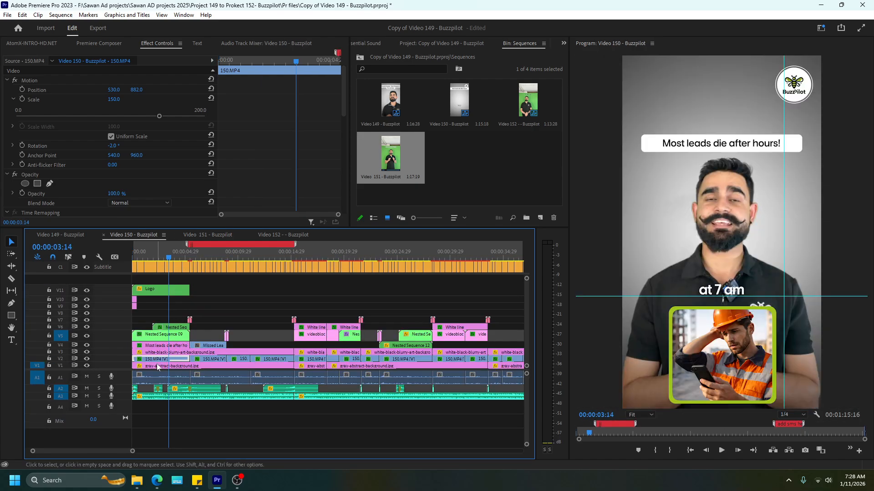
{"action": "left_click", "coordinate": [158, 367]}
{"action": "right_click", "coordinate": [164, 369]}
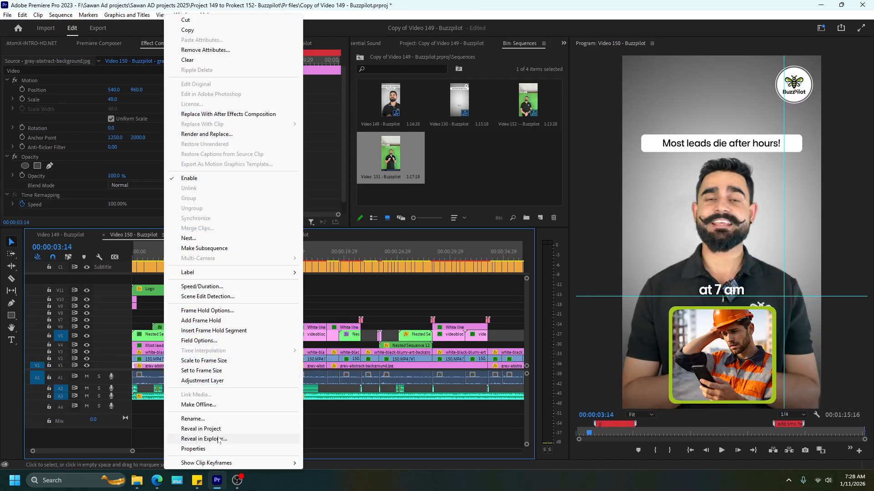
{"action": "left_click", "coordinate": [223, 441]}
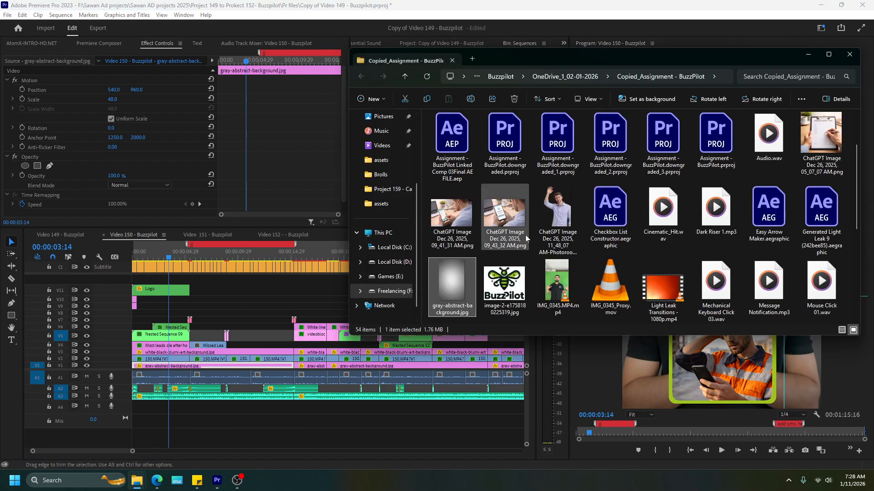
{"action": "double_click", "coordinate": [451, 287]}
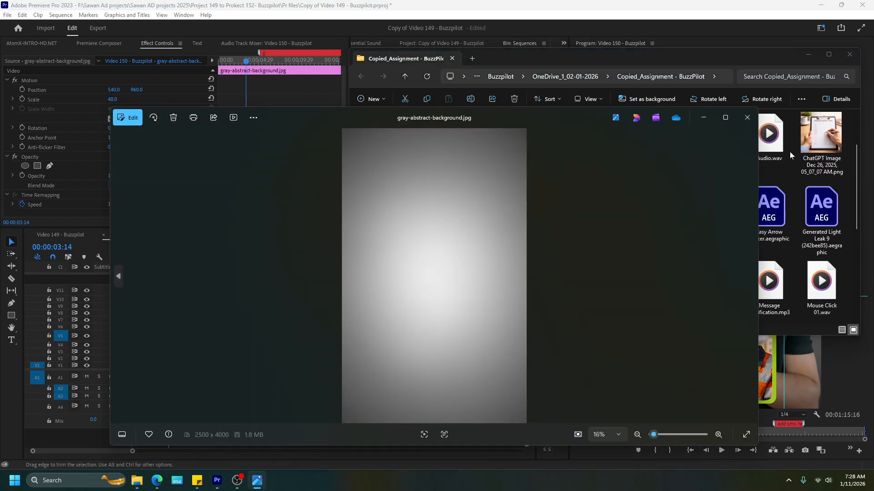
{"action": "left_click", "coordinate": [747, 117]}
Copy the gray-abstract-background.jpg clip from Video 150 and add a fourth video track to the Video 151 sequence
{"action": "left_click", "coordinate": [155, 367]}
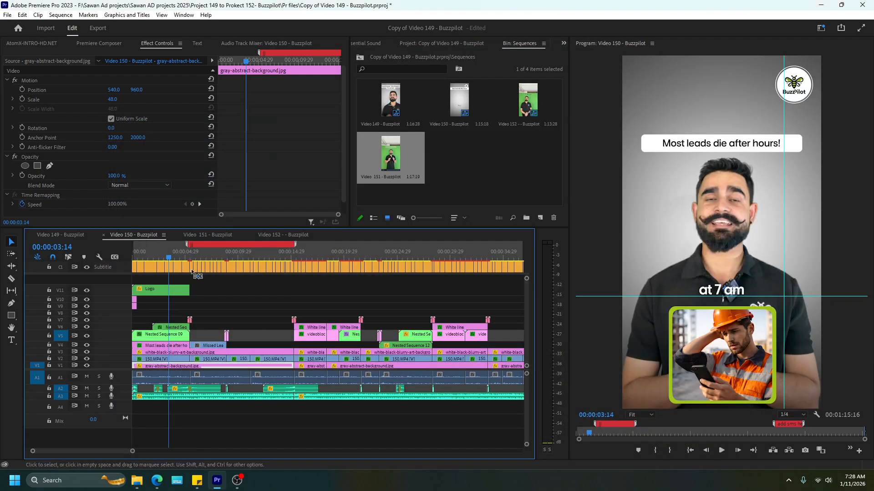
{"action": "left_click", "coordinate": [208, 235]}
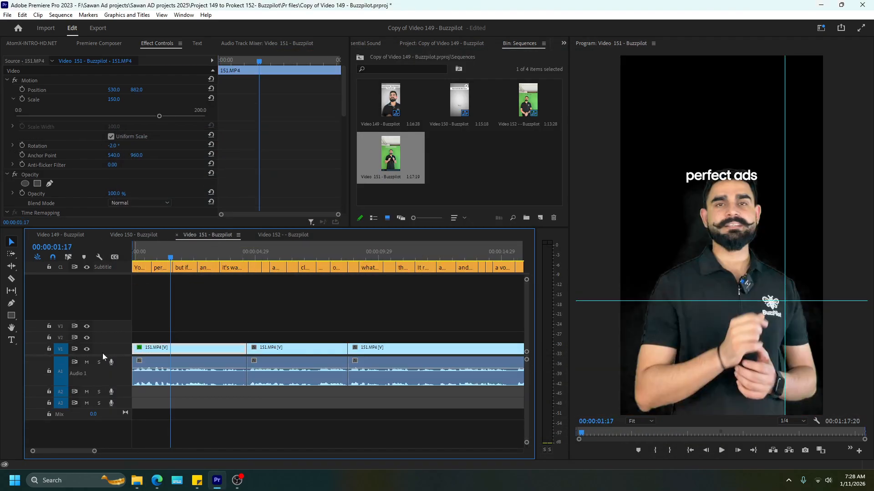
{"action": "right_click", "coordinate": [105, 353]}
{"action": "left_click", "coordinate": [133, 372]}
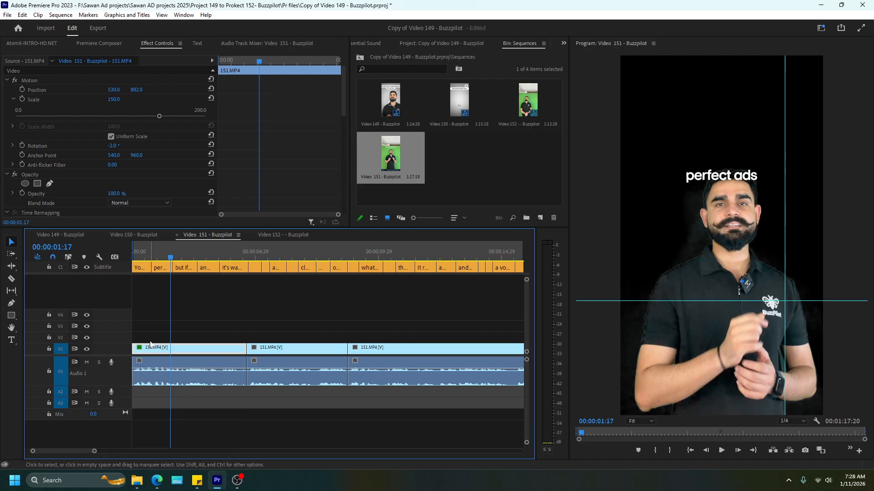
Move all 151.MP4 video clips from V1 up to V2, leaving V1 empty
{"action": "scroll", "coordinate": [176, 348], "scroll_direction": "down", "scroll_amount": 3}
{"action": "scroll", "coordinate": [175, 348], "scroll_direction": "down", "scroll_amount": 2}
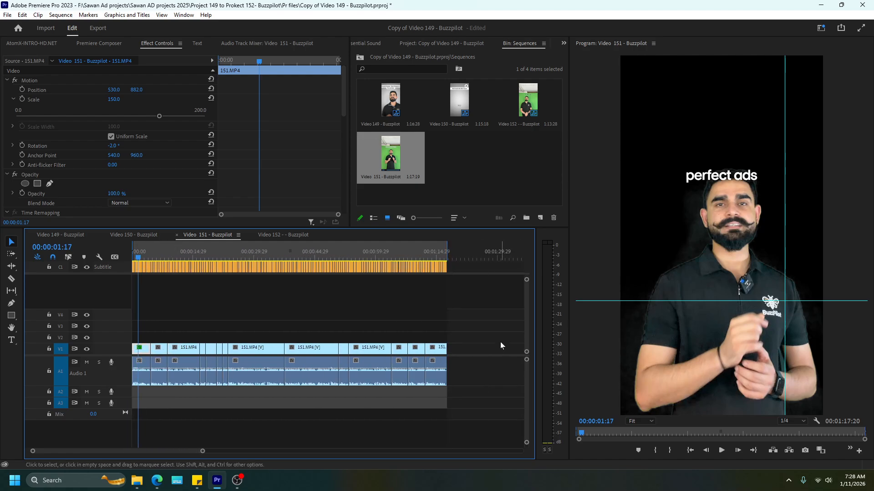
{"action": "left_click_drag", "start_coordinate": [501, 345], "coordinate": [143, 344]}
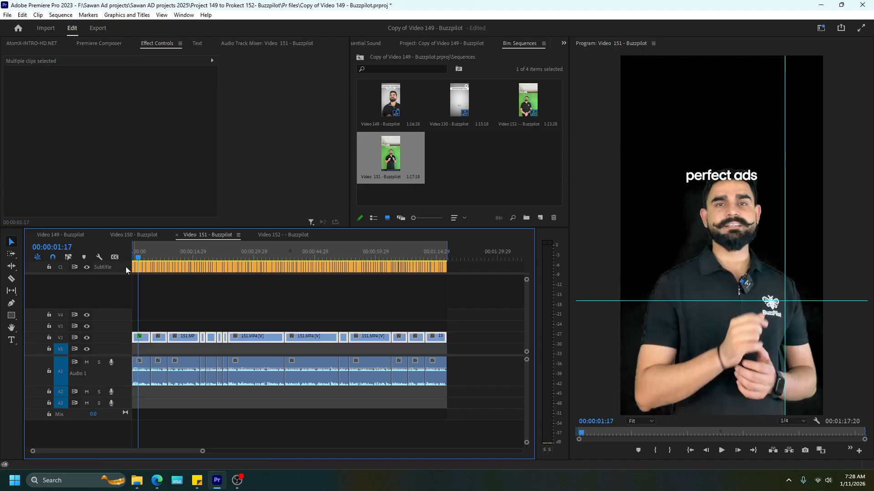
Paste the gray-abstract-background.jpg clip at the start of V1 in Video 151 and check it behind the keyed speaker
{"action": "left_click_drag", "start_coordinate": [137, 257], "coordinate": [74, 260]}
{"action": "key", "text": "ctrl+v"}
{"action": "scroll", "coordinate": [170, 354], "scroll_direction": "up", "scroll_amount": 2}
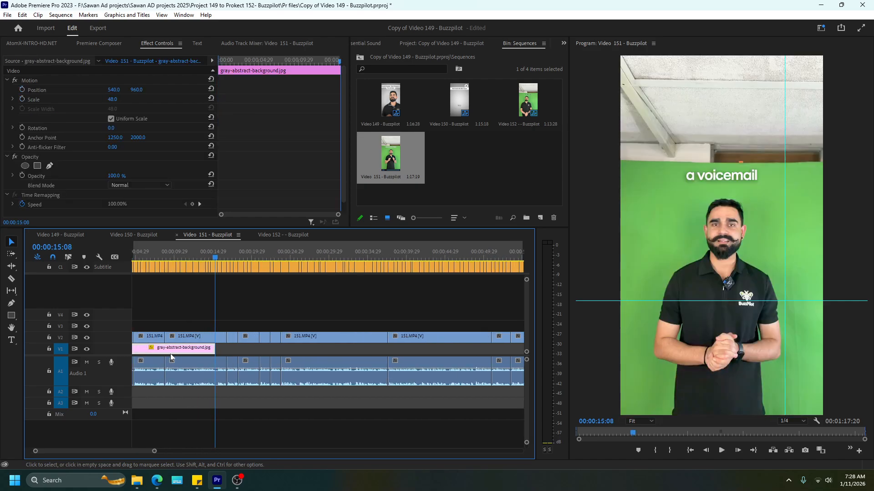
{"action": "scroll", "coordinate": [170, 354], "scroll_direction": "up", "scroll_amount": 1}
{"action": "left_click", "coordinate": [140, 257]}
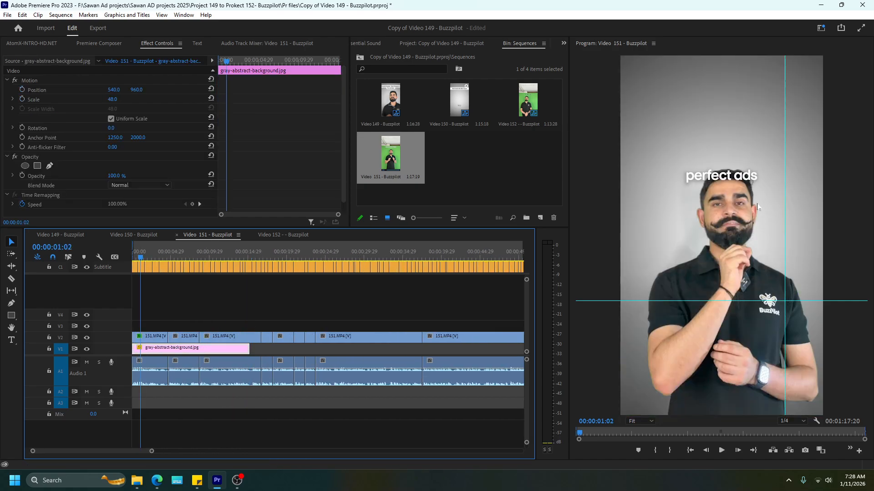
Try adjusting the Ultra Key Matte Cleanup on the first 151.MP4 clip with the V1 background temporarily hidden
{"action": "left_click", "coordinate": [86, 348]}
{"action": "left_click", "coordinate": [87, 348]}
{"action": "left_click", "coordinate": [88, 349]}
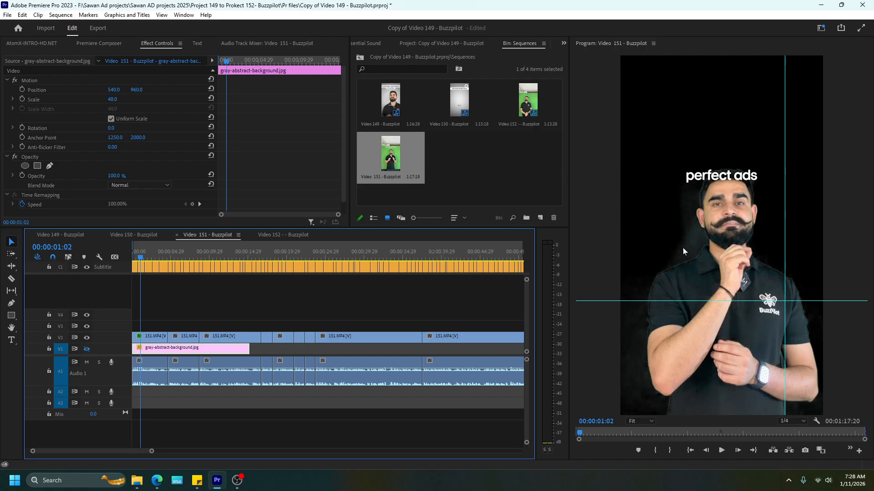
{"action": "left_click", "coordinate": [150, 337]}
{"action": "scroll", "coordinate": [304, 178], "scroll_direction": "down", "scroll_amount": 3}
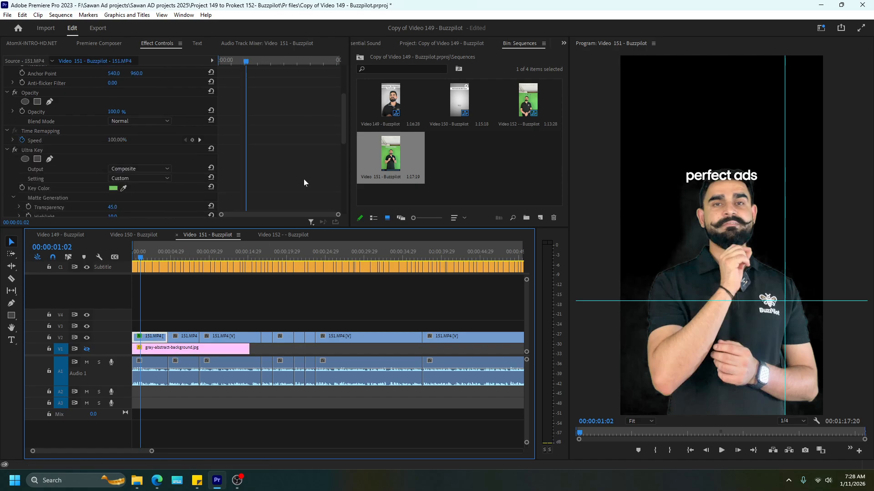
{"action": "scroll", "coordinate": [266, 163], "scroll_direction": "down", "scroll_amount": 3}
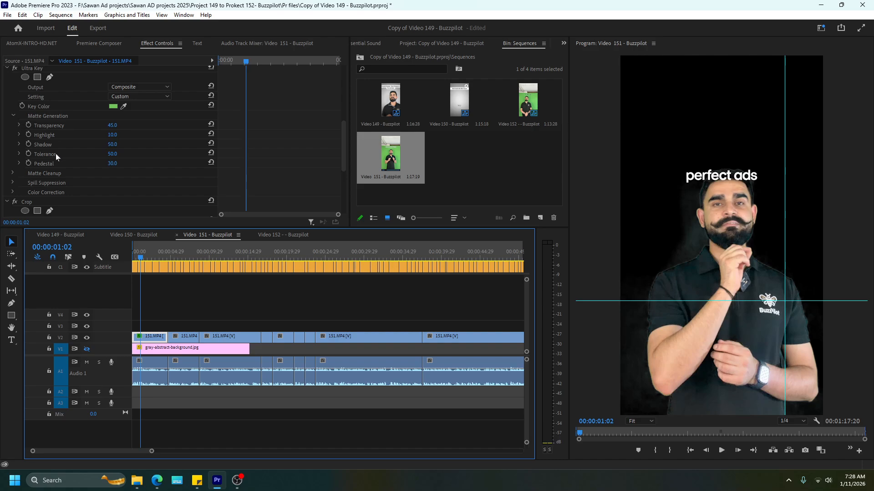
{"action": "left_click", "coordinate": [13, 172]}
{"action": "scroll", "coordinate": [65, 176], "scroll_direction": "down", "scroll_amount": 1}
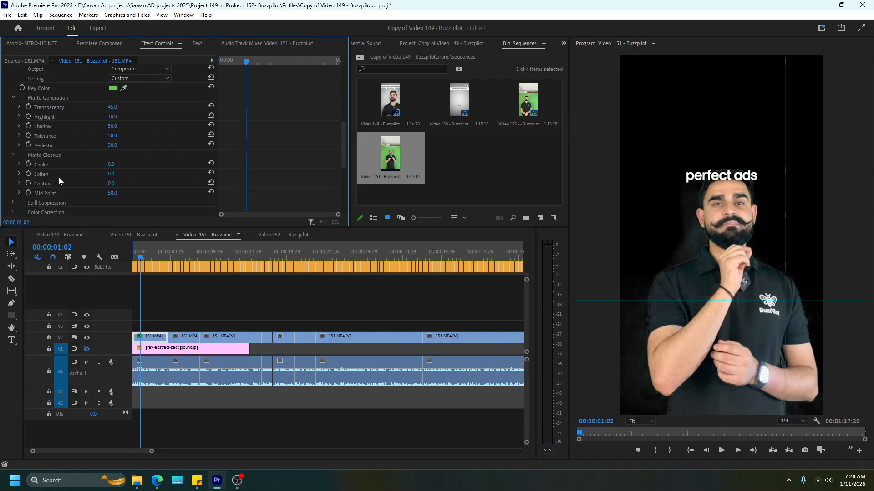
{"action": "left_click_drag", "start_coordinate": [111, 165], "coordinate": [143, 178]}
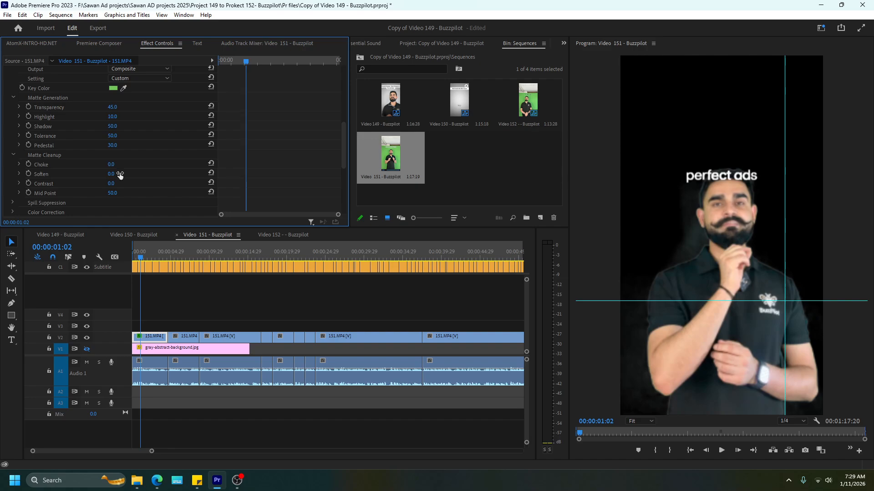
{"action": "left_click", "coordinate": [87, 349]}
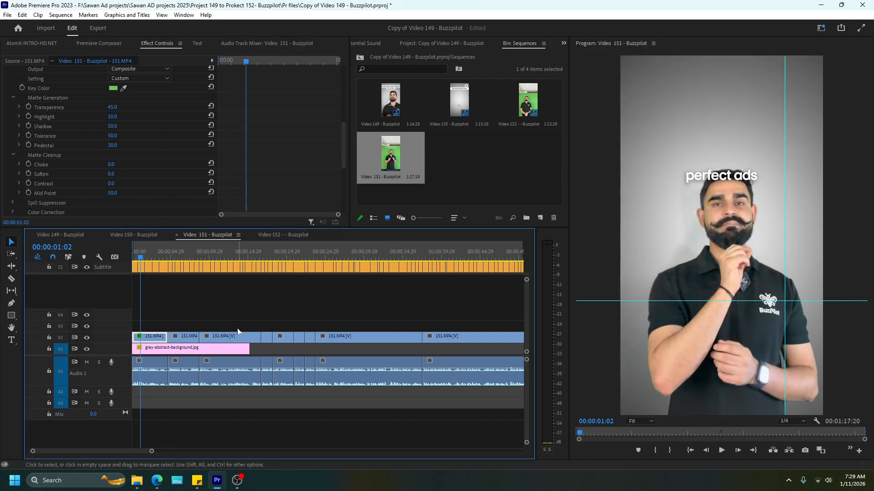
Extend the gray-abstract-background.jpg clip on V1 to the end of the Video 151 footage
{"action": "scroll", "coordinate": [234, 313], "scroll_direction": "down", "scroll_amount": 2}
{"action": "left_click_drag", "start_coordinate": [200, 348], "coordinate": [485, 354]}
{"action": "scroll", "coordinate": [166, 299], "scroll_direction": "up", "scroll_amount": 2}
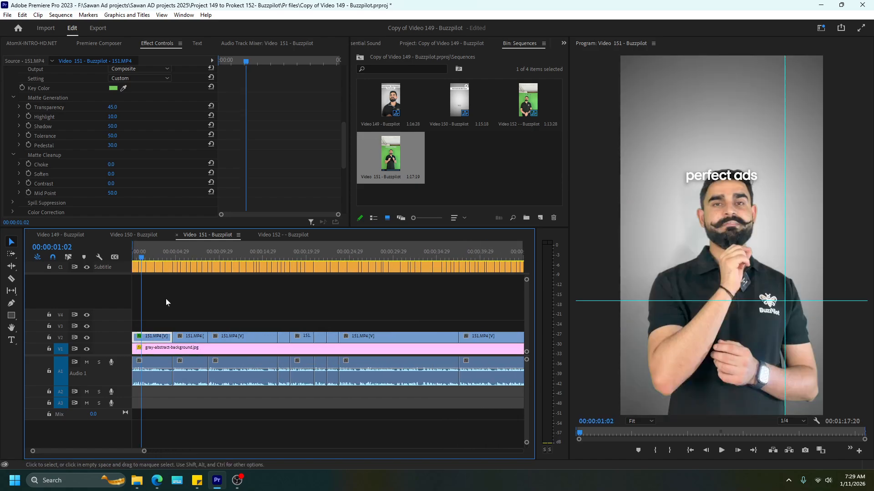
{"action": "scroll", "coordinate": [165, 298], "scroll_direction": "up", "scroll_amount": 1}
Copy the two short opening transition graphics on V9 and V10 of Video 150 to the start of V3 and V4 in Video 151
{"action": "left_click", "coordinate": [137, 235]}
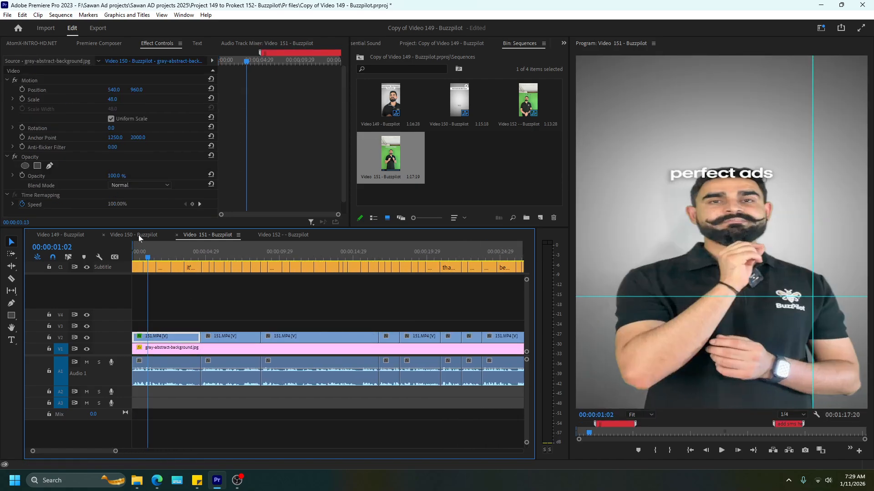
{"action": "scroll", "coordinate": [173, 305], "scroll_direction": "up", "scroll_amount": 1}
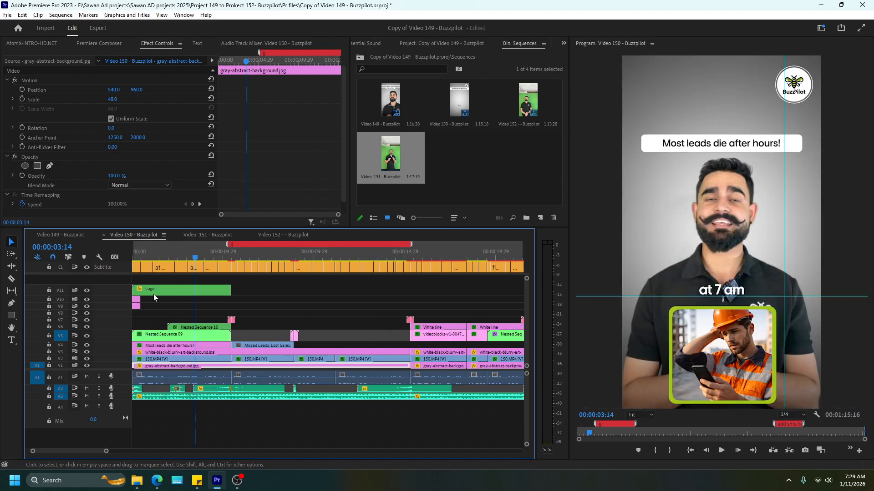
{"action": "key", "text": "Home"}
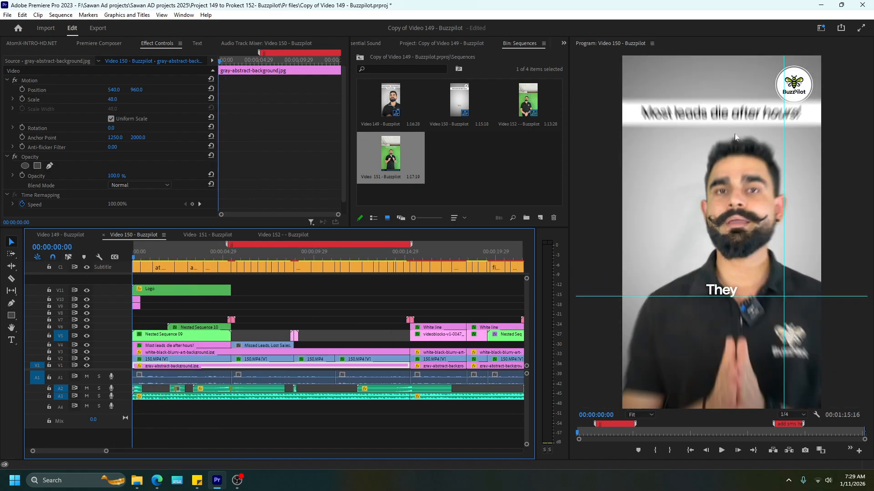
{"action": "key", "text": "space"}
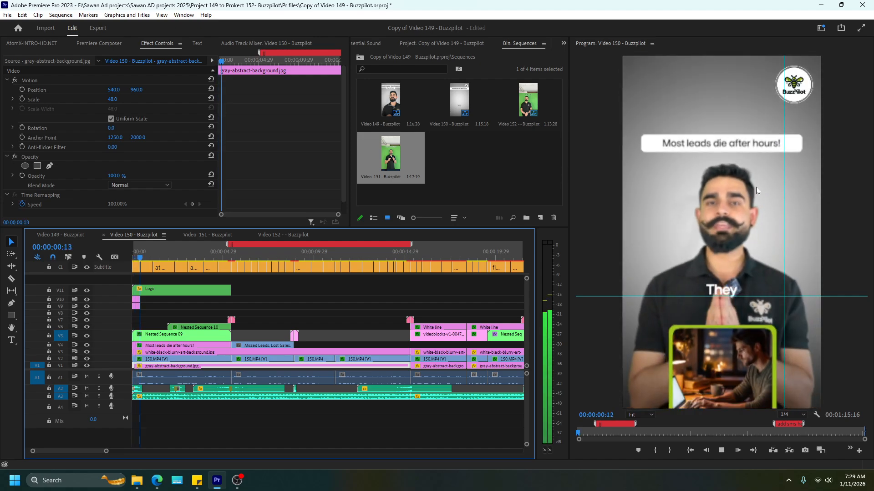
{"action": "left_click_drag", "start_coordinate": [157, 302], "coordinate": [132, 309]}
{"action": "left_click", "coordinate": [207, 235]}
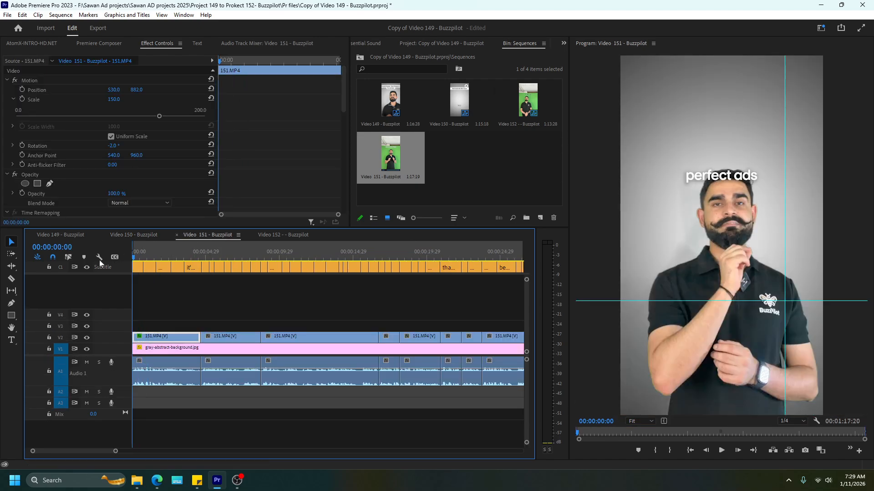
{"action": "left_click", "coordinate": [62, 330]}
{"action": "key", "text": "ctrl+v"}
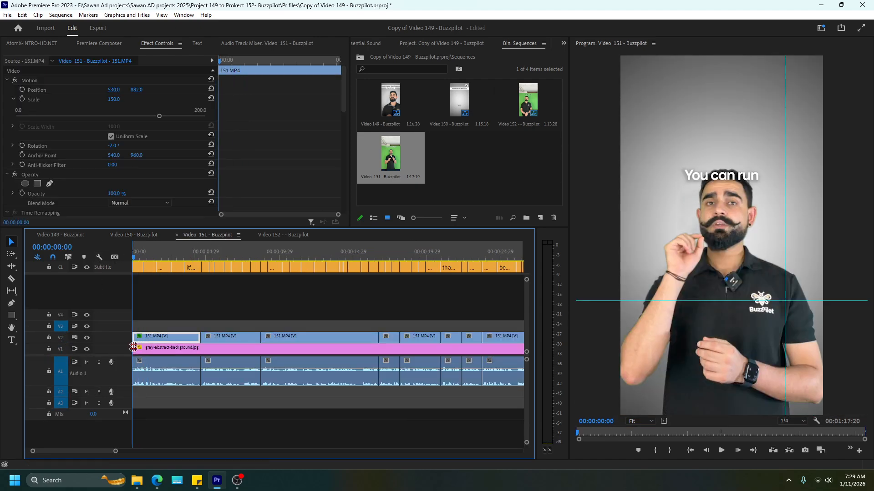
Play the opening of Video 151 from the start to check the pasted transition
{"action": "key", "text": "space"}
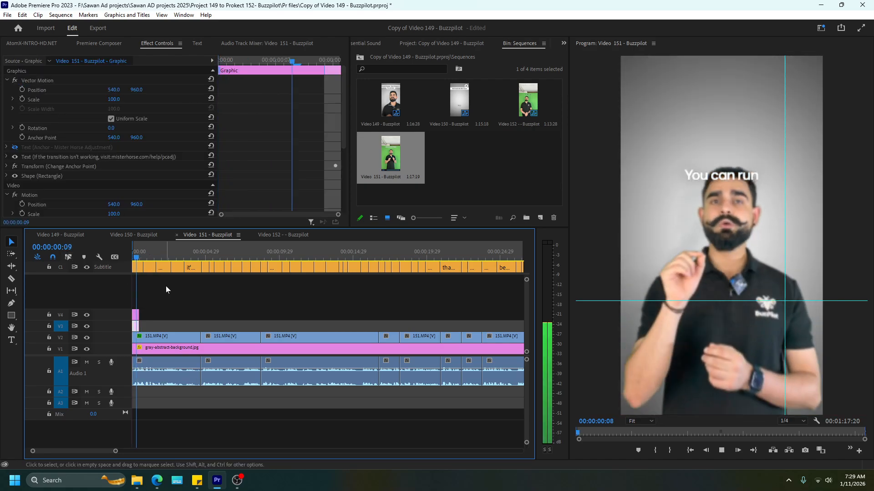
{"action": "left_click_drag", "start_coordinate": [146, 277], "coordinate": [101, 260]}
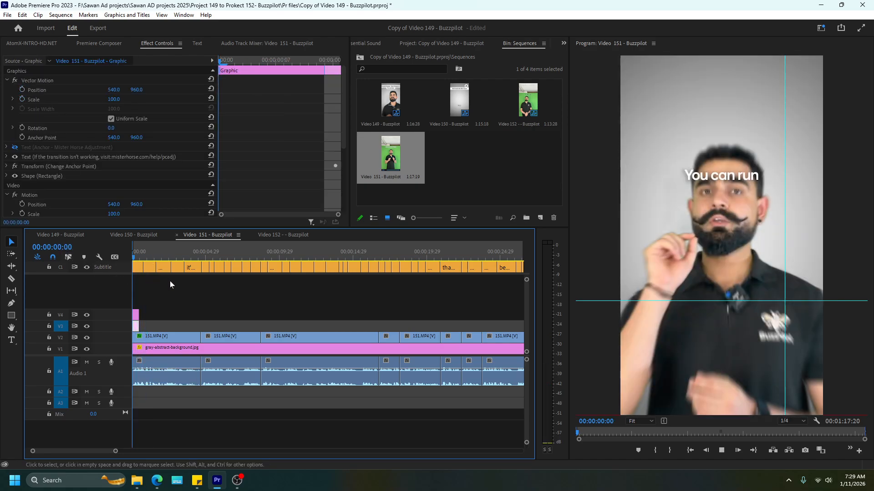
{"action": "key", "text": "space"}
{"action": "key", "text": "space"}
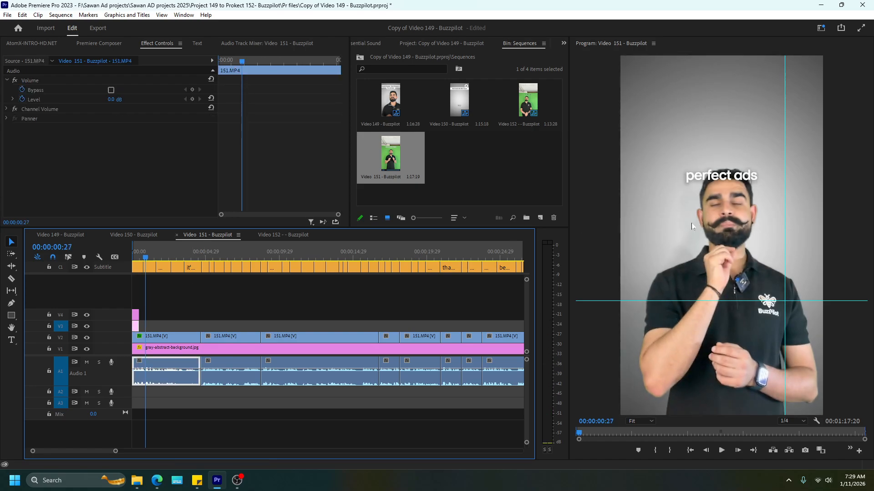
Set the Ultra Key Matte Cleanup Contrast of the first 151.MP4 clip to 100 and compare the key with and without it
{"action": "left_click", "coordinate": [196, 336]}
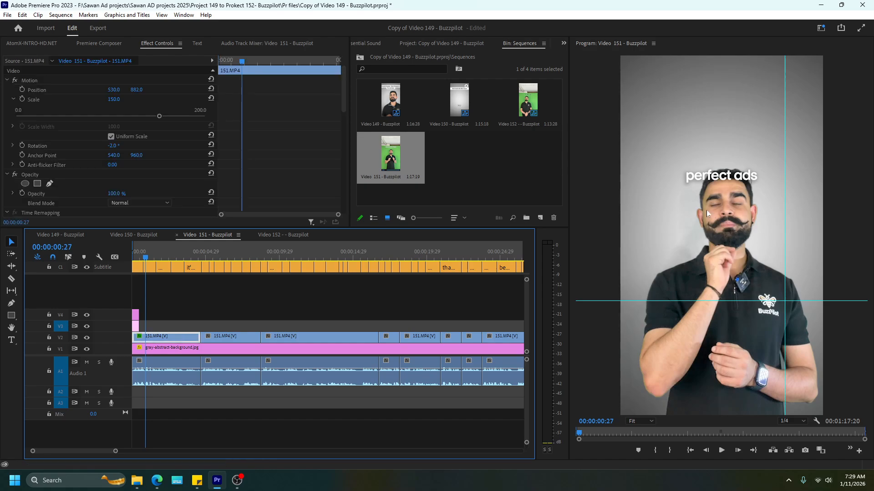
{"action": "left_click", "coordinate": [635, 421]}
{"action": "left_click", "coordinate": [644, 355]}
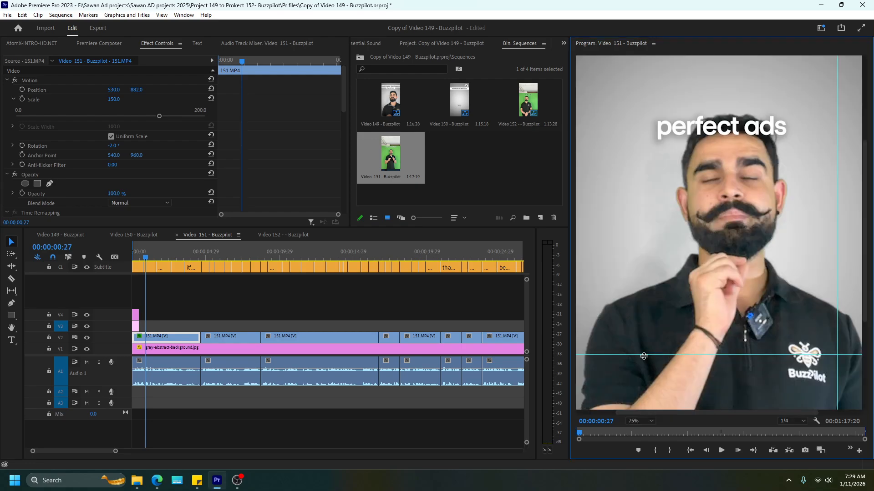
{"action": "left_click_drag", "start_coordinate": [345, 102], "coordinate": [345, 195]}
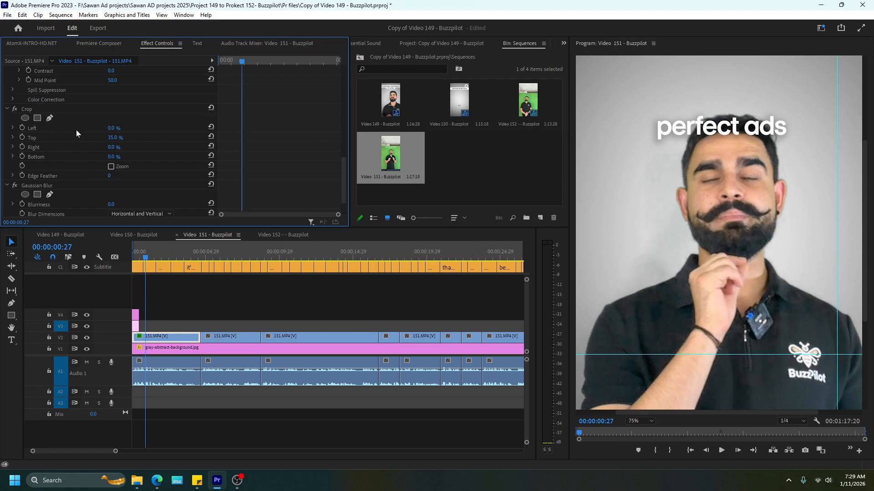
{"action": "scroll", "coordinate": [77, 137], "scroll_direction": "up", "scroll_amount": 4}
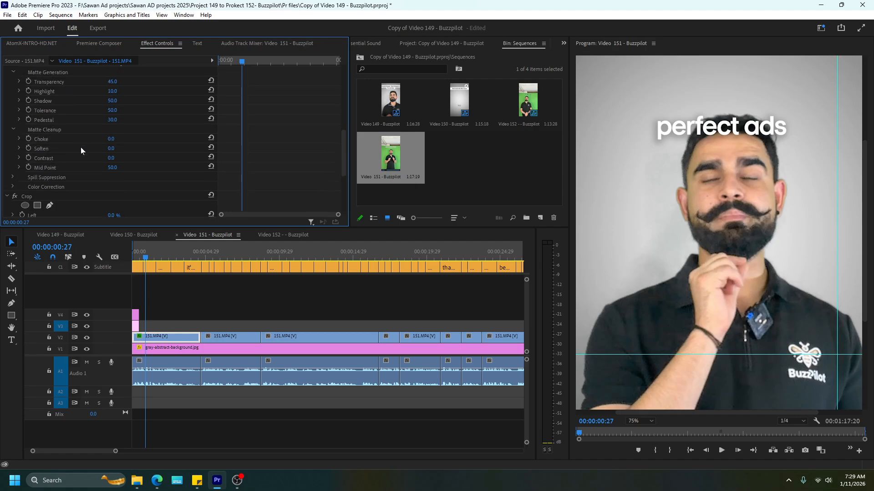
{"action": "scroll", "coordinate": [81, 151], "scroll_direction": "up", "scroll_amount": 2}
{"action": "scroll", "coordinate": [67, 139], "scroll_direction": "down", "scroll_amount": 5}
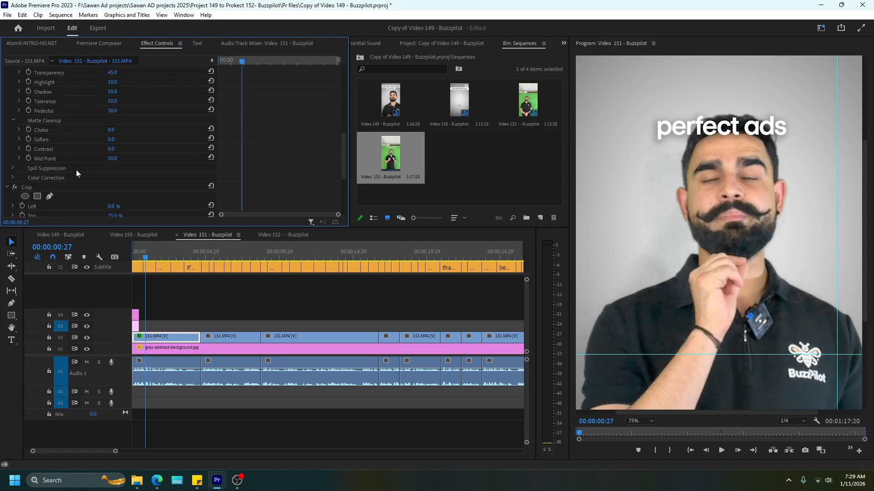
{"action": "left_click_drag", "start_coordinate": [111, 150], "coordinate": [157, 150]}
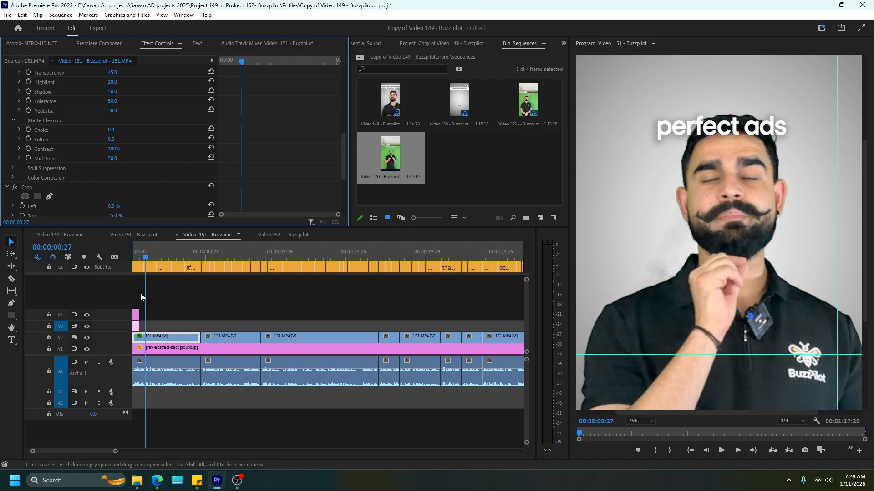
{"action": "key", "text": "ctrl+z"}
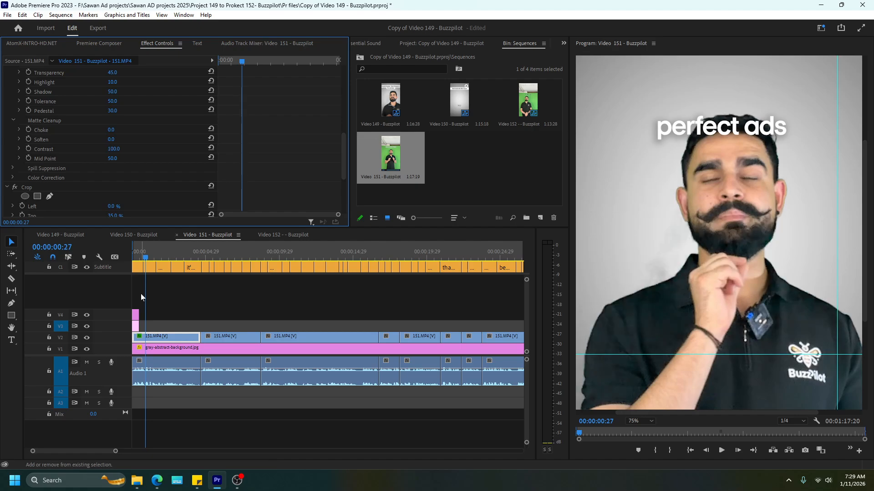
{"action": "key", "text": "ctrl+shift+z"}
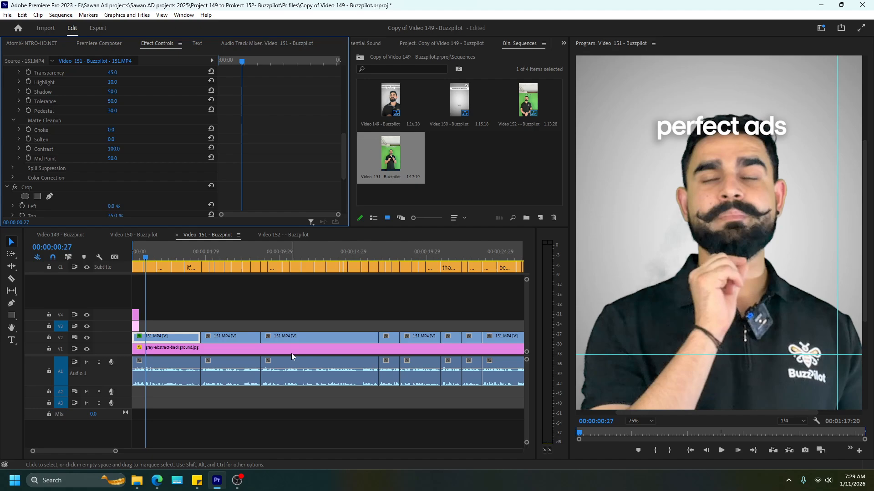
Set the program monitor zoom to Fit and check the whole frame of the first keyed clip
{"action": "left_click", "coordinate": [188, 284]}
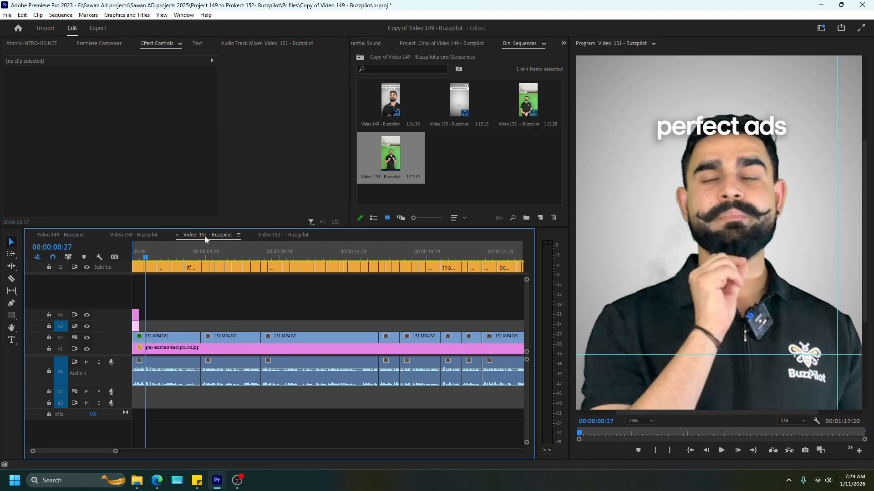
{"action": "left_click", "coordinate": [159, 336]}
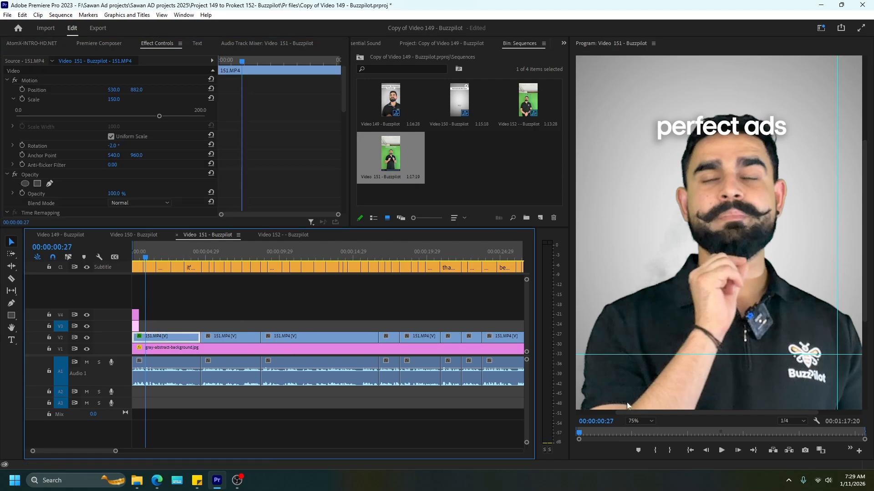
{"action": "left_click", "coordinate": [640, 422]}
{"action": "left_click", "coordinate": [642, 312]}
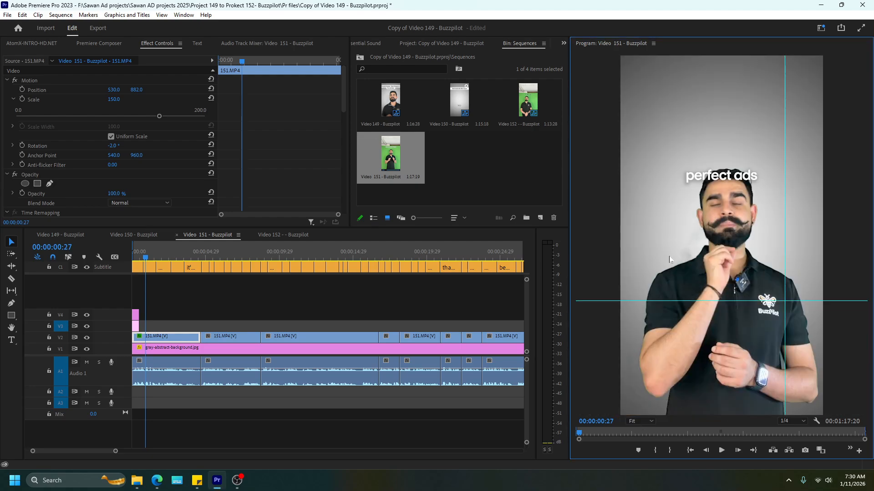
{"action": "left_click", "coordinate": [186, 325]}
{"action": "scroll", "coordinate": [265, 303], "scroll_direction": "up", "scroll_amount": 4}
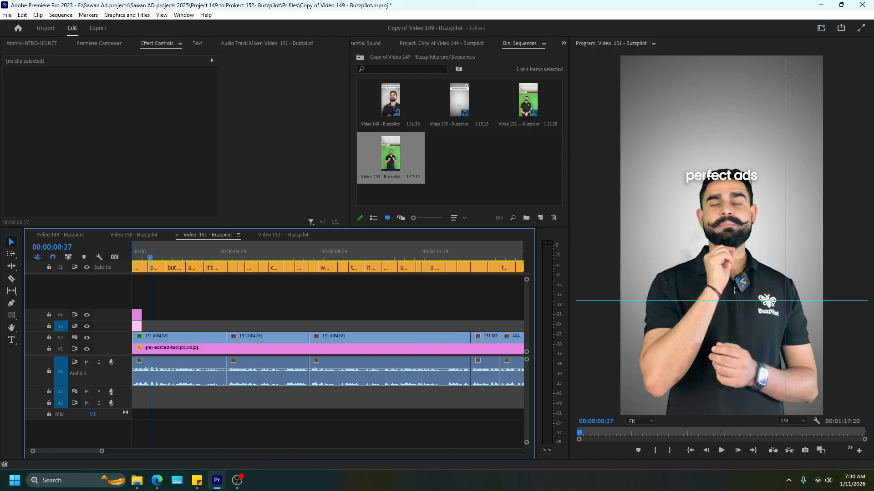
Check where the captions sit relative to the guides in the Video 150 sequence
{"action": "left_click", "coordinate": [134, 235]}
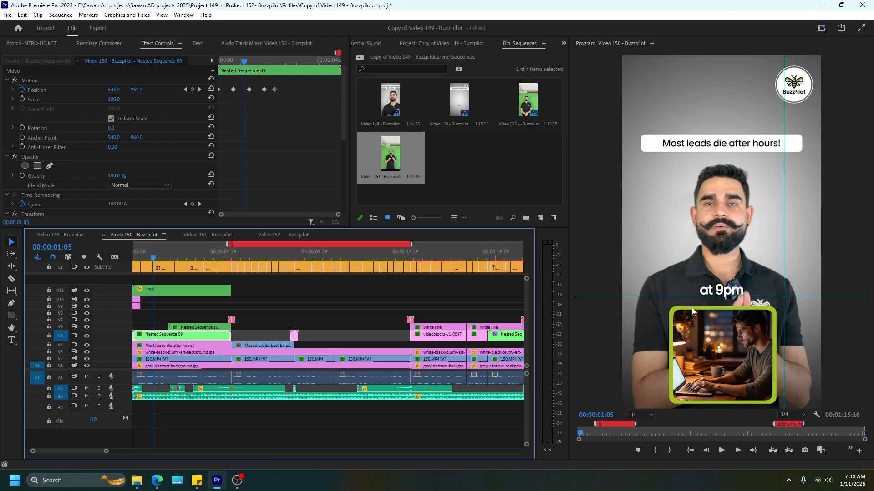
{"action": "left_click", "coordinate": [184, 15]}
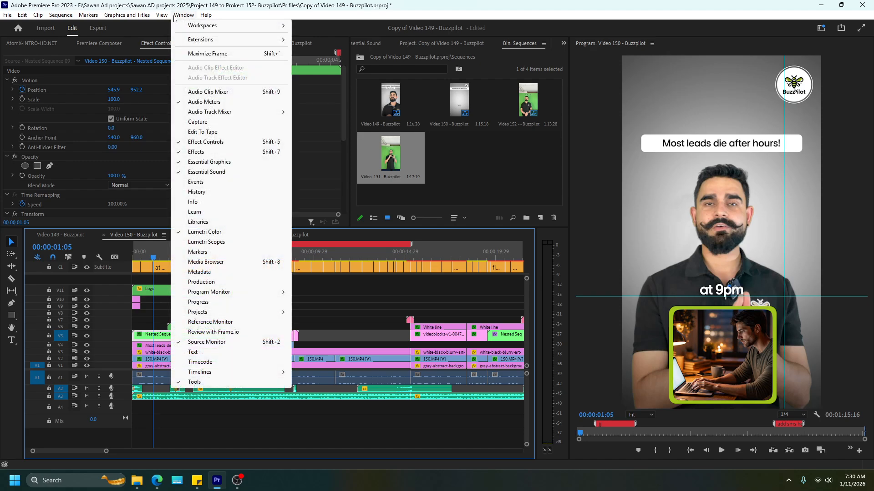
{"action": "mouse_move", "coordinate": [164, 18]}
{"action": "left_click", "coordinate": [201, 293]}
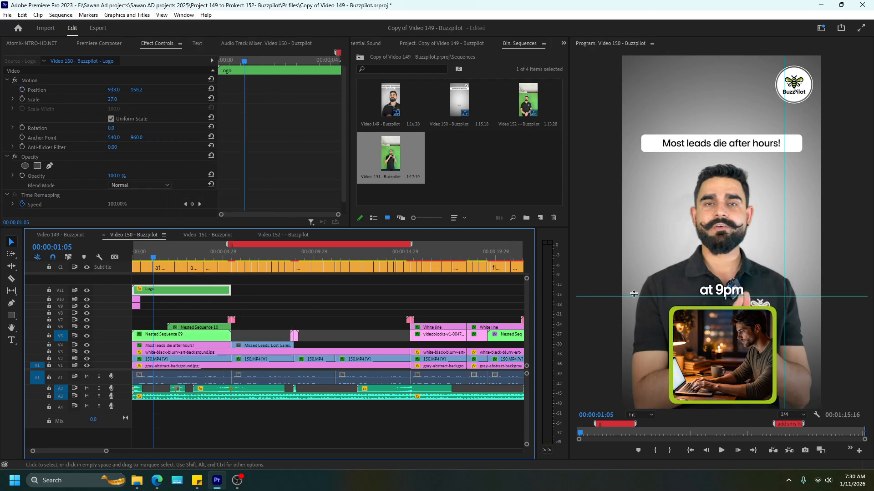
{"action": "left_click", "coordinate": [640, 311]}
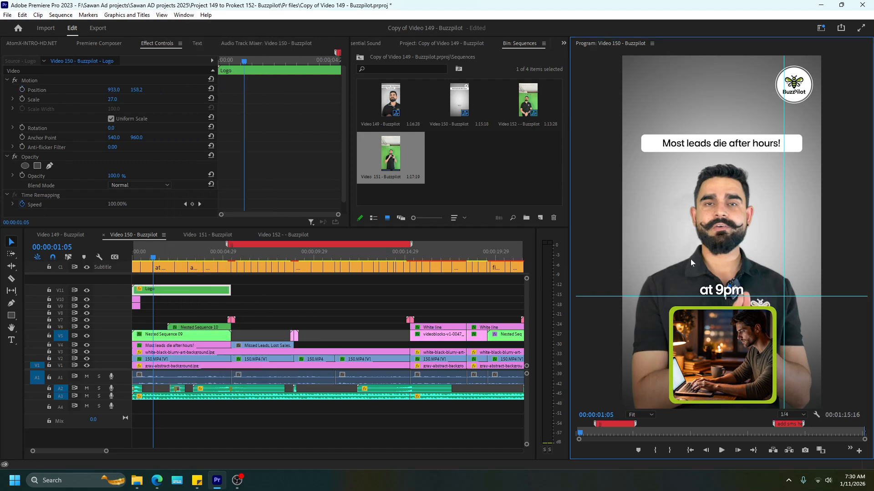
{"action": "left_click", "coordinate": [161, 15]}
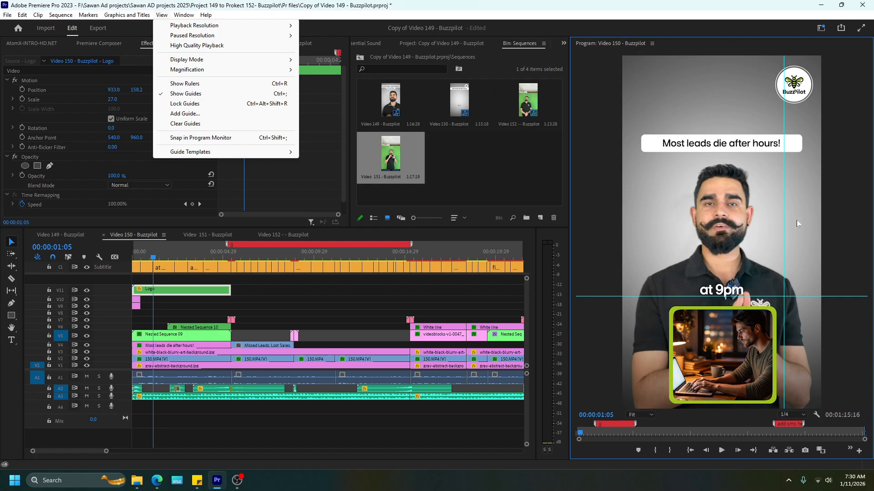
{"action": "left_click", "coordinate": [775, 299]}
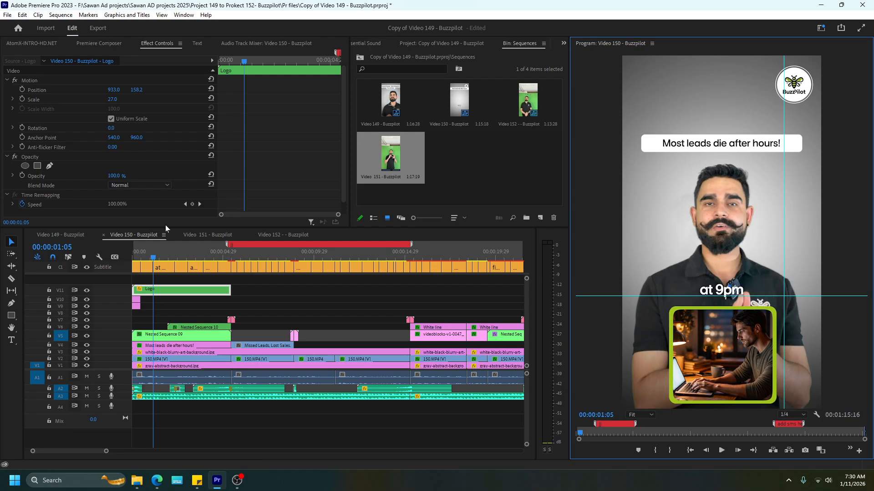
Set the vertical position of the first five captions in Video 151, from "You can run" to "it's wasted", to 319
{"action": "left_click", "coordinate": [215, 235]}
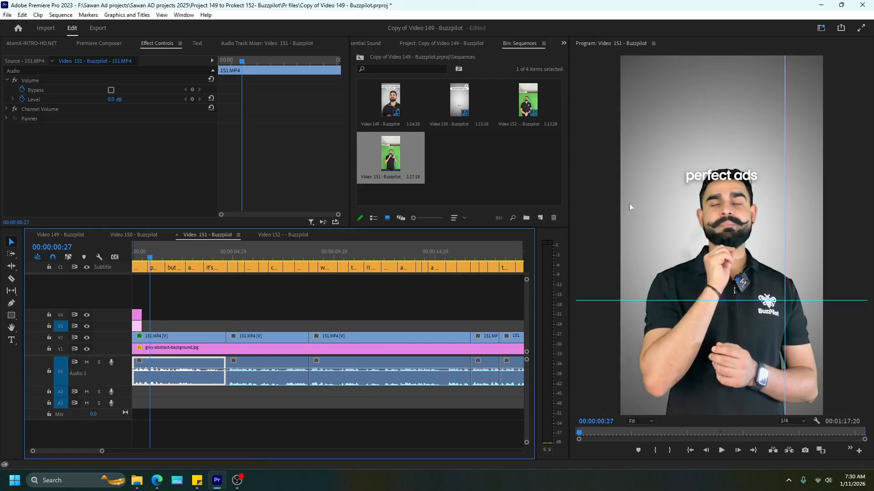
{"action": "scroll", "coordinate": [204, 302], "scroll_direction": "up", "scroll_amount": 3}
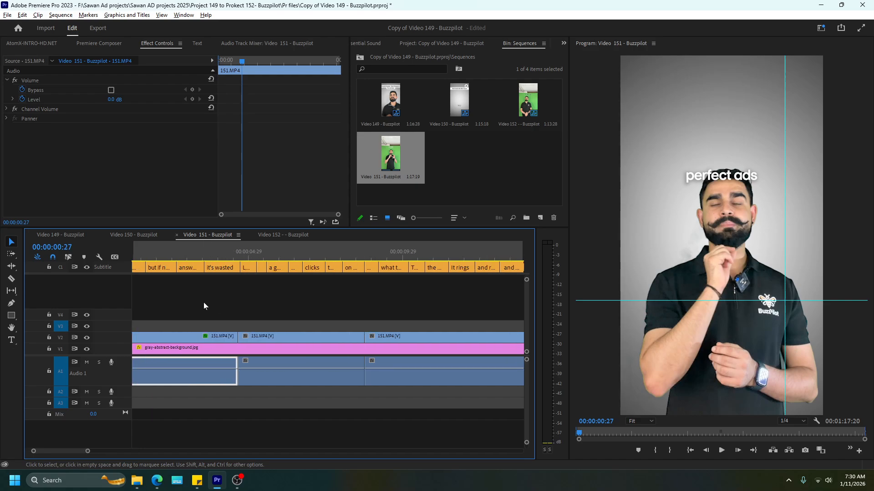
{"action": "left_click_drag", "start_coordinate": [331, 283], "coordinate": [139, 262]}
{"action": "left_click", "coordinate": [562, 44]}
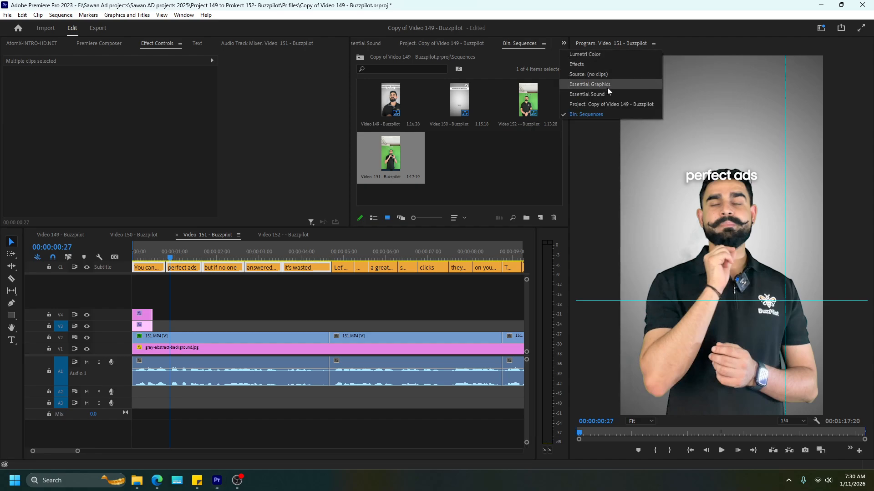
{"action": "left_click", "coordinate": [608, 86]}
{"action": "left_click_drag", "start_coordinate": [563, 114], "coordinate": [508, 145]}
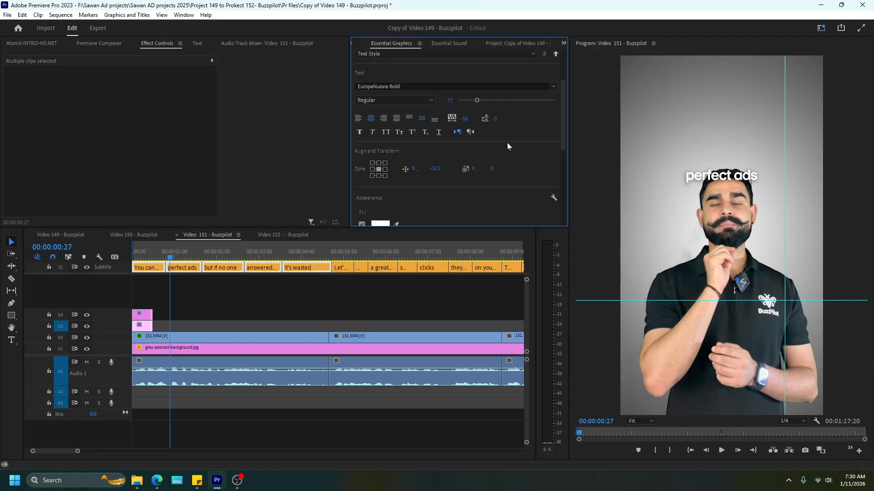
{"action": "left_click_drag", "start_coordinate": [436, 169], "coordinate": [801, 238]}
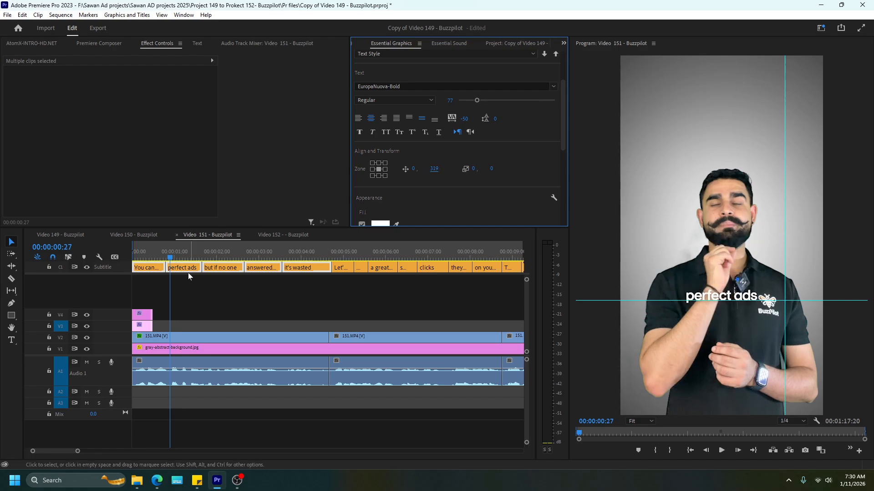
Play the opening seconds of Video 151 to check the lowered captions over the speaker
{"action": "left_click_drag", "start_coordinate": [170, 256], "coordinate": [131, 257]}
{"action": "key", "text": "space"}
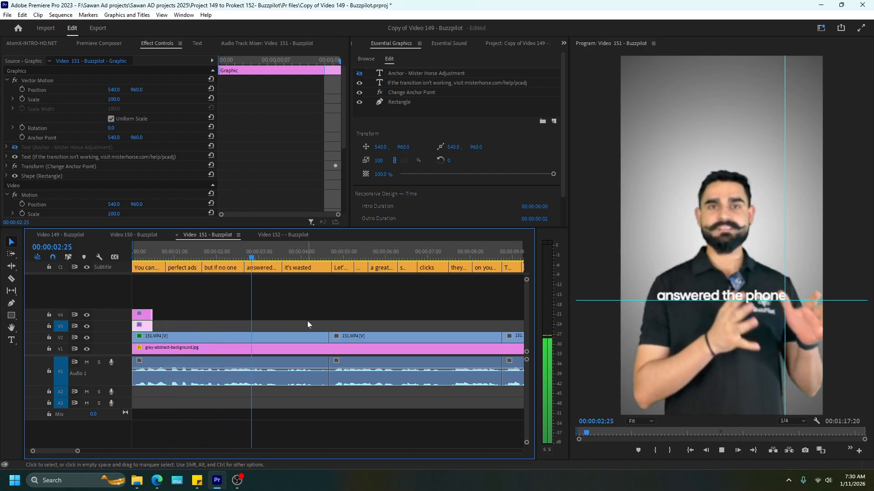
{"action": "key", "text": "space"}
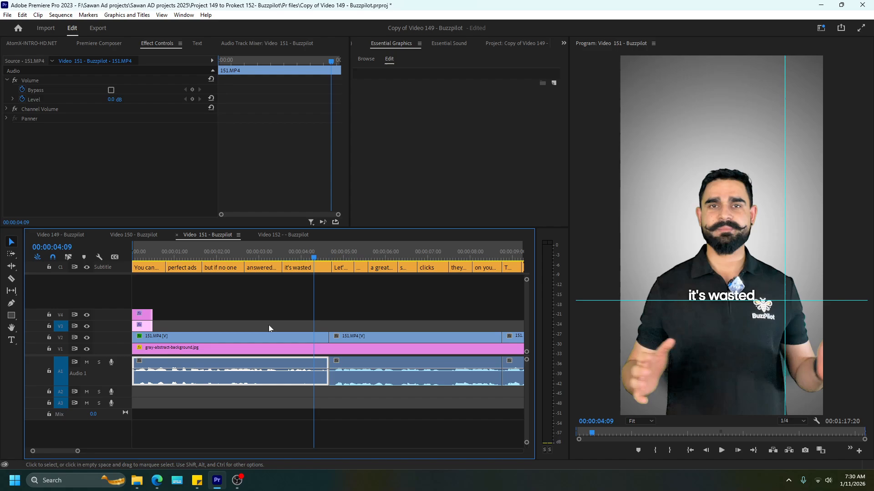
{"action": "left_click", "coordinate": [169, 256]}
{"action": "left_click", "coordinate": [185, 336]}
{"action": "key", "text": "space"}
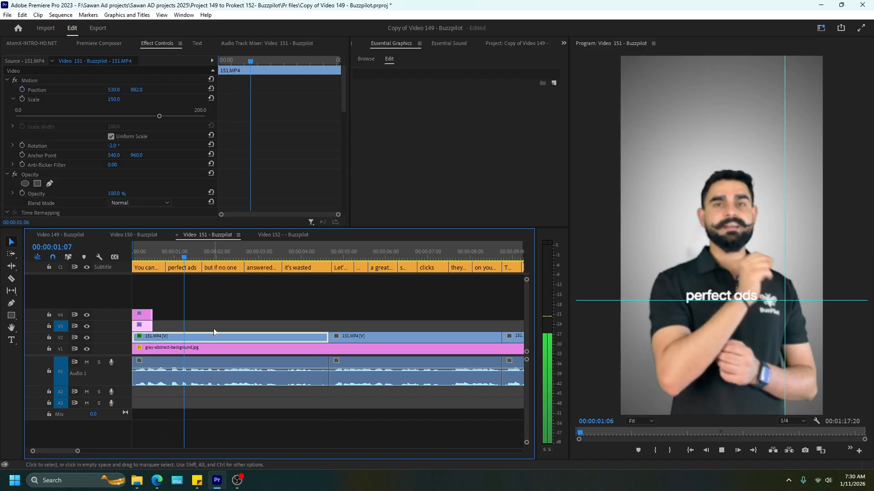
{"action": "key", "text": "space"}
Keyframe the Scale of the first 151.MP4 clip from 150 at 00:00:01:18 to 170 at 00:00:02:20
{"action": "left_click", "coordinate": [211, 311]}
{"action": "left_click", "coordinate": [210, 337]}
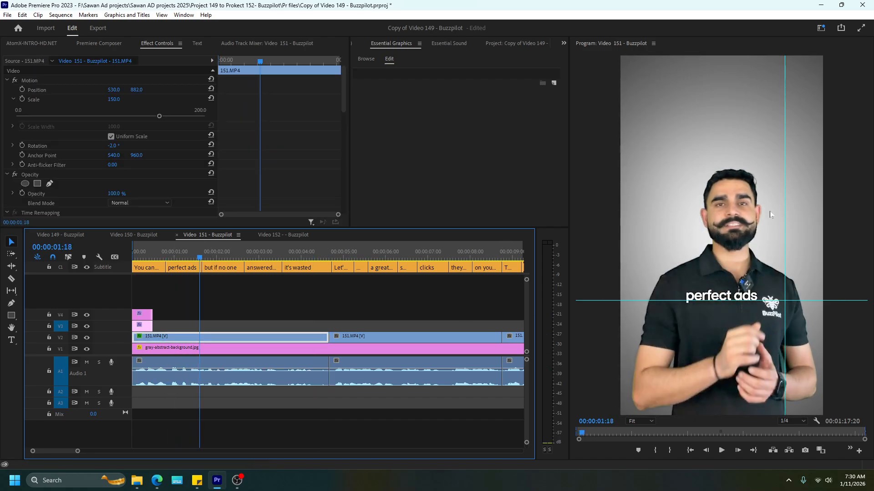
{"action": "left_click", "coordinate": [22, 99]}
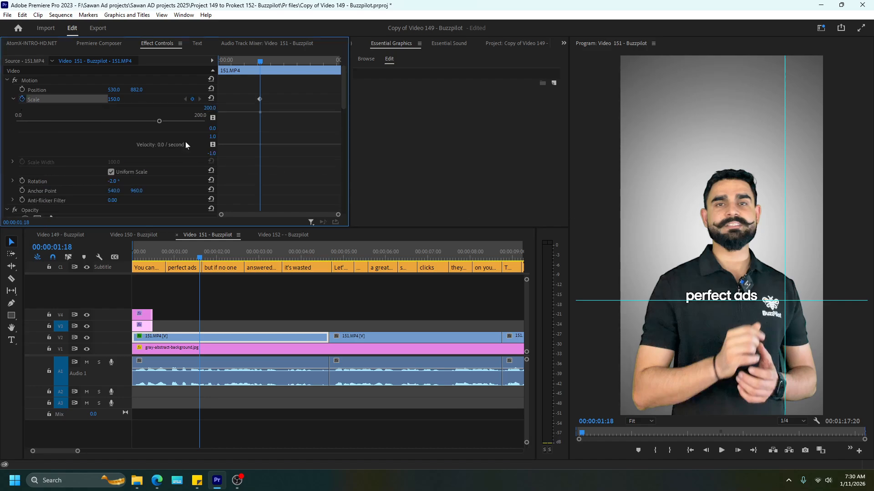
{"action": "left_click", "coordinate": [288, 61]}
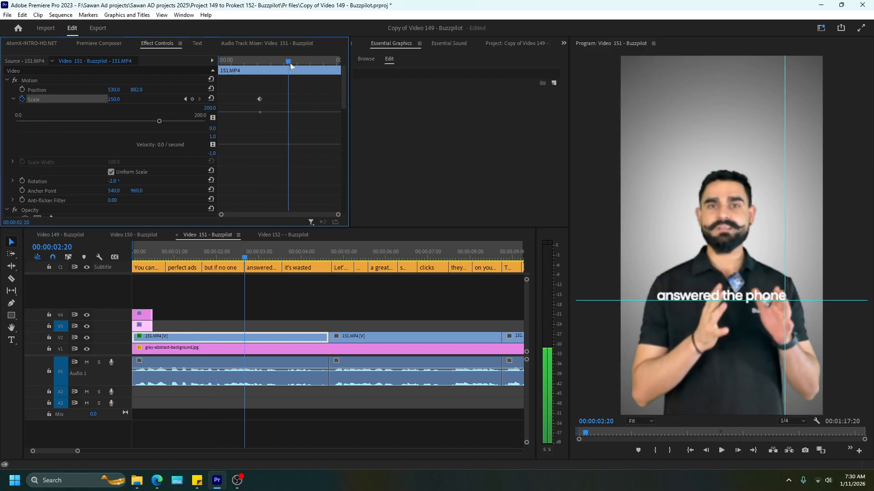
{"action": "left_click", "coordinate": [114, 99]}
{"action": "type", "text": "1"}
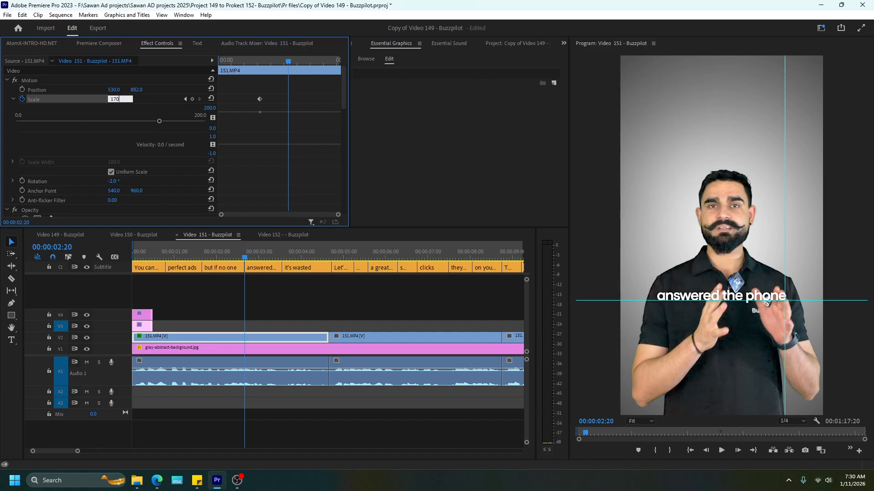
{"action": "type", "text": "70"}
{"action": "key", "text": "Return"}
Ease both Scale keyframes, move the second one to the end of the clip, and play back the zoom
{"action": "left_click_drag", "start_coordinate": [234, 89], "coordinate": [285, 101]}
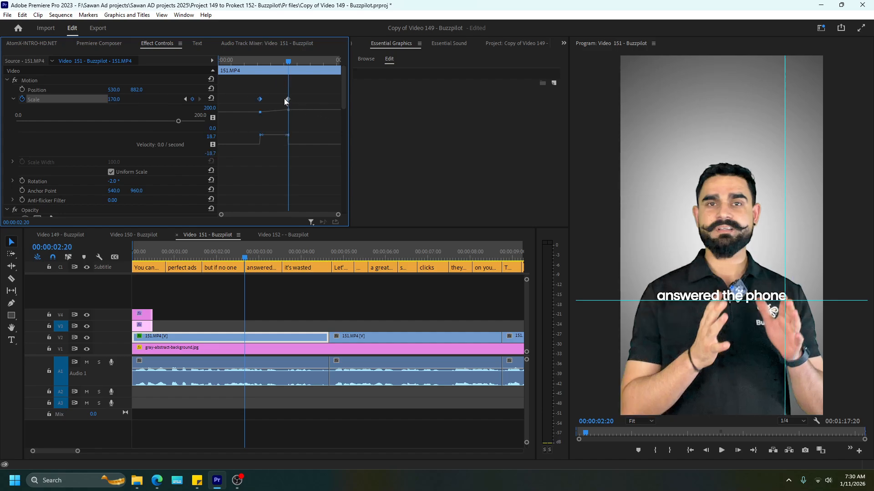
{"action": "right_click", "coordinate": [288, 97]}
{"action": "left_click", "coordinate": [310, 229]}
{"action": "left_click_drag", "start_coordinate": [265, 140], "coordinate": [267, 143]}
{"action": "left_click_drag", "start_coordinate": [289, 98], "coordinate": [344, 105]}
{"action": "left_click", "coordinate": [249, 61]}
{"action": "key", "text": "space"}
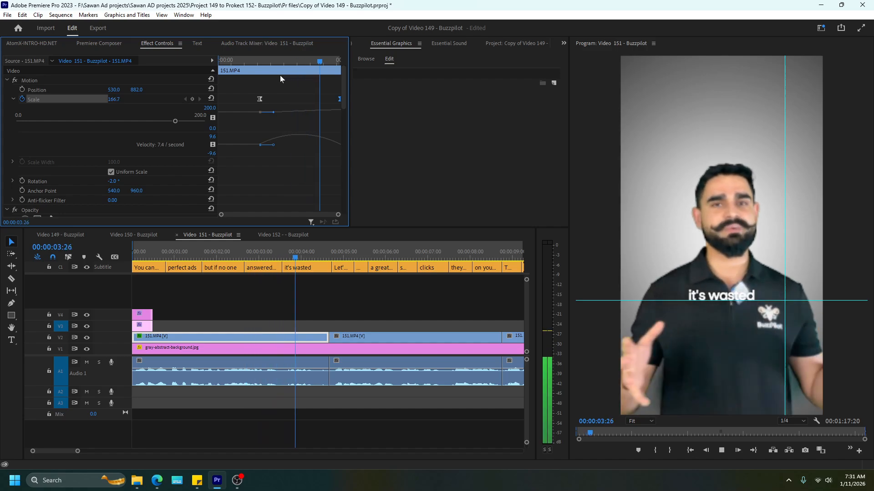
{"action": "key", "text": "space"}
Hide and show the V4 headline track in Video 150 to see what it adds to the frame
{"action": "left_click", "coordinate": [137, 234]}
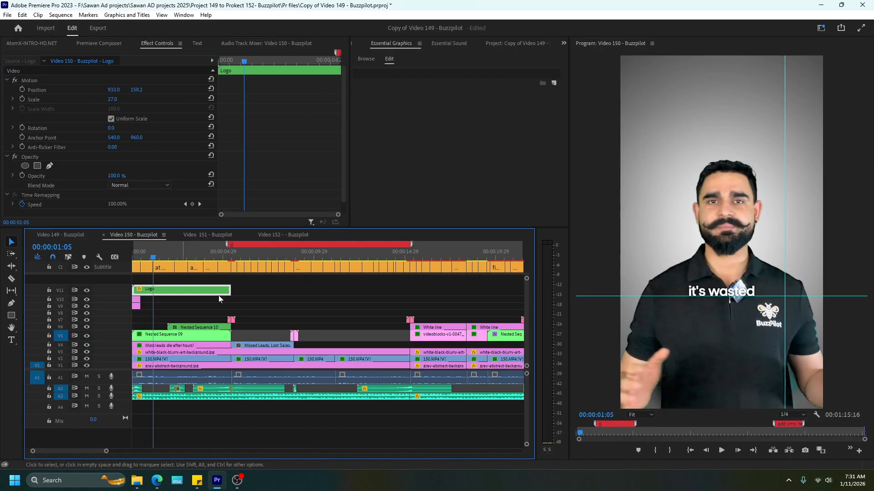
{"action": "left_click", "coordinate": [168, 315]}
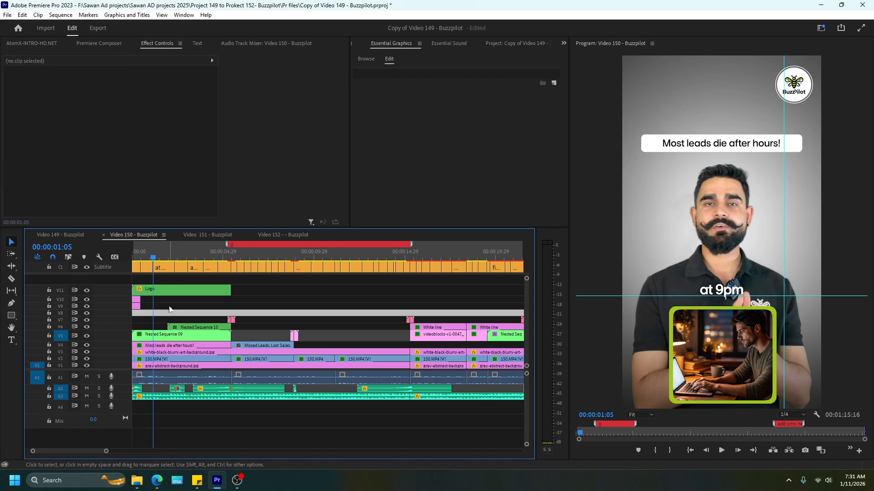
{"action": "left_click", "coordinate": [155, 345]}
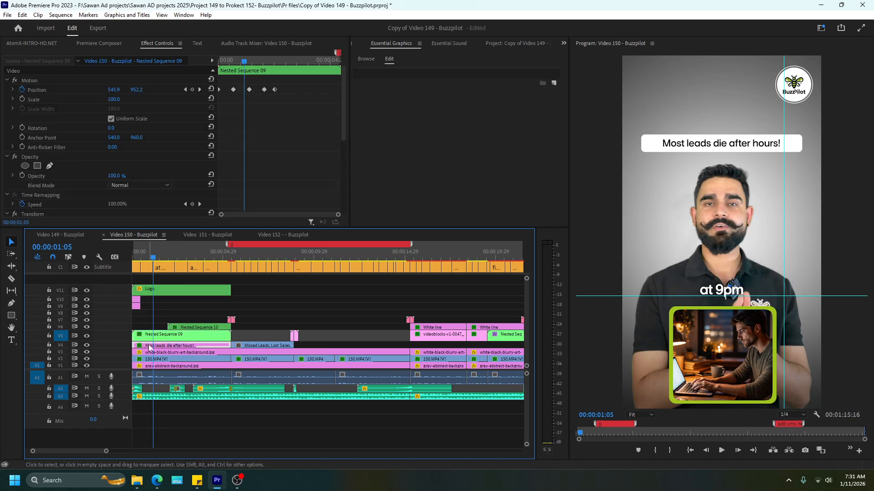
{"action": "left_click", "coordinate": [86, 345]}
{"action": "left_click", "coordinate": [86, 345]}
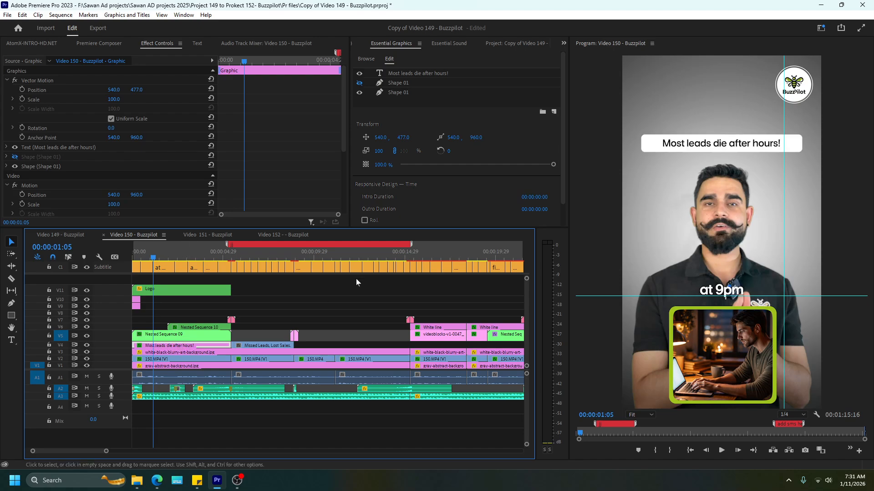
Copy the white-black-blurry-art-background.jpg overlay on V3 of Video 150 to the start of V3 in Video 151, shifting its two transition graphics up one track
{"action": "left_click", "coordinate": [148, 353]}
{"action": "left_click", "coordinate": [88, 353]}
{"action": "left_click", "coordinate": [89, 353]}
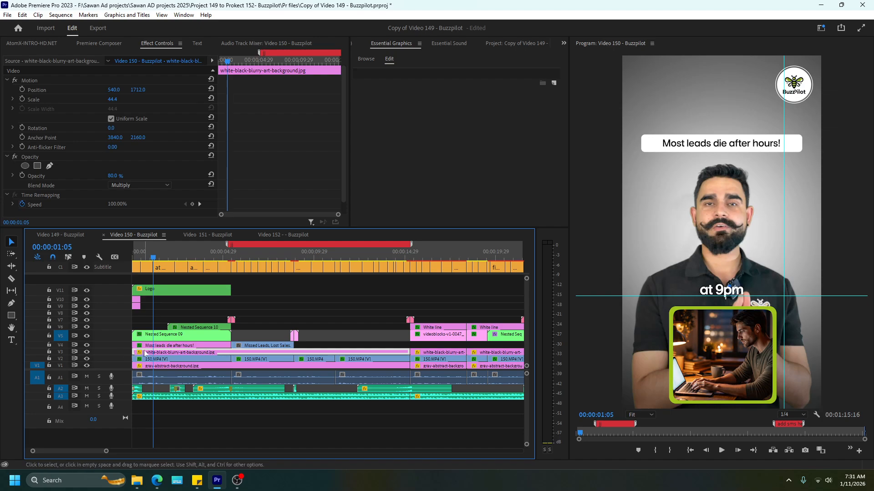
{"action": "left_click", "coordinate": [218, 234]}
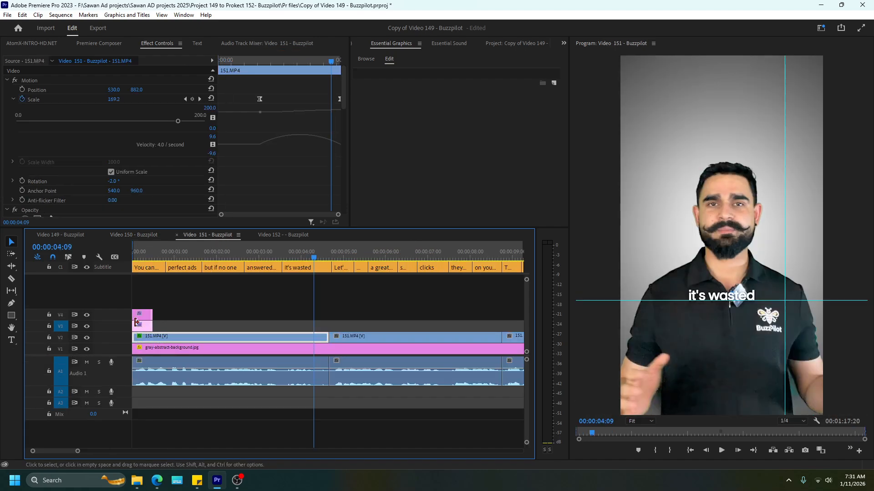
{"action": "left_click_drag", "start_coordinate": [167, 295], "coordinate": [139, 314]}
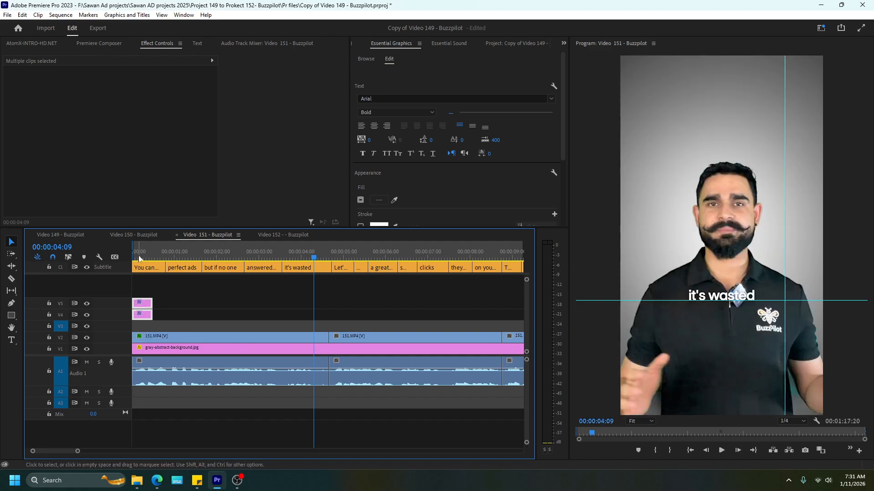
{"action": "left_click_drag", "start_coordinate": [138, 258], "coordinate": [94, 257]}
{"action": "key", "text": "ctrl+v"}
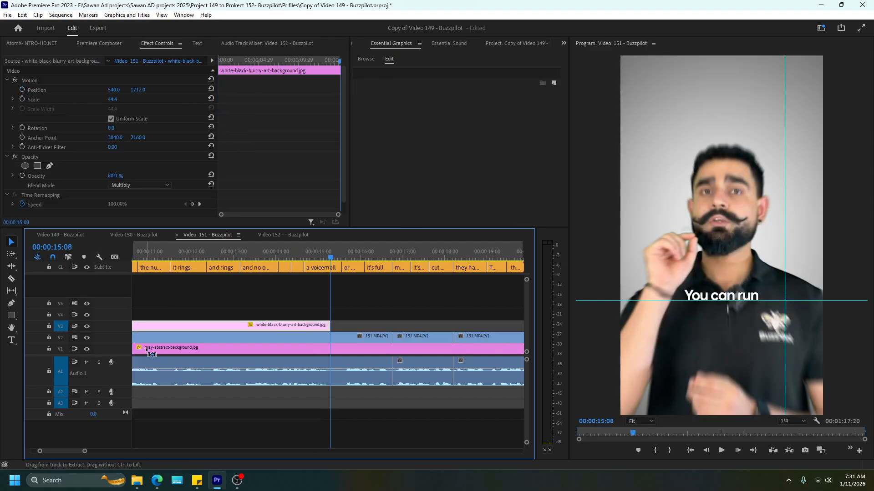
{"action": "left_click", "coordinate": [158, 249]}
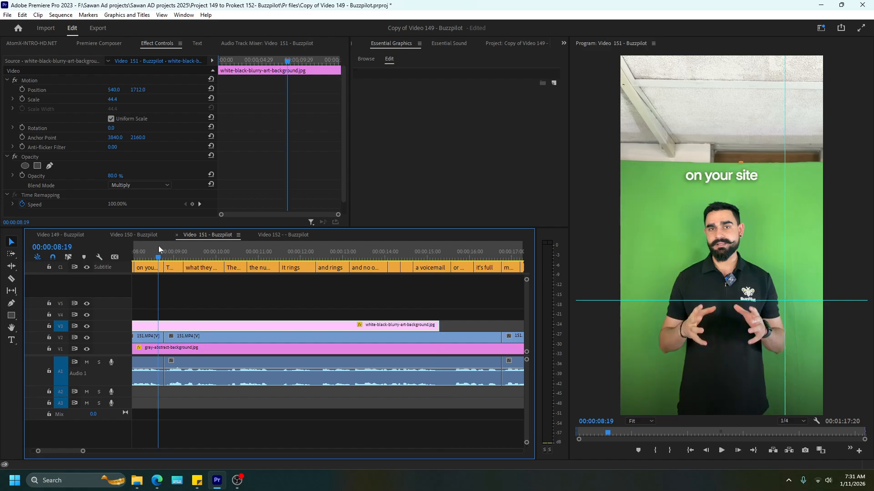
{"action": "scroll", "coordinate": [182, 307], "scroll_direction": "up", "scroll_amount": 8}
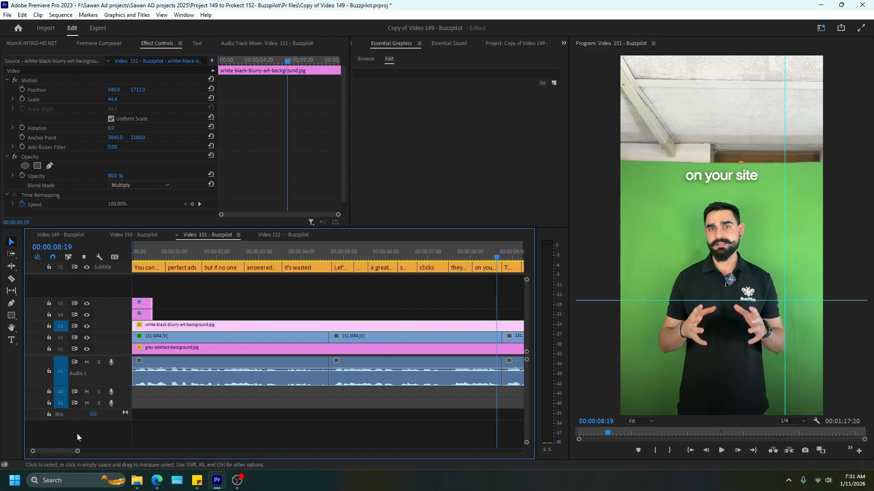
{"action": "left_click", "coordinate": [226, 251]}
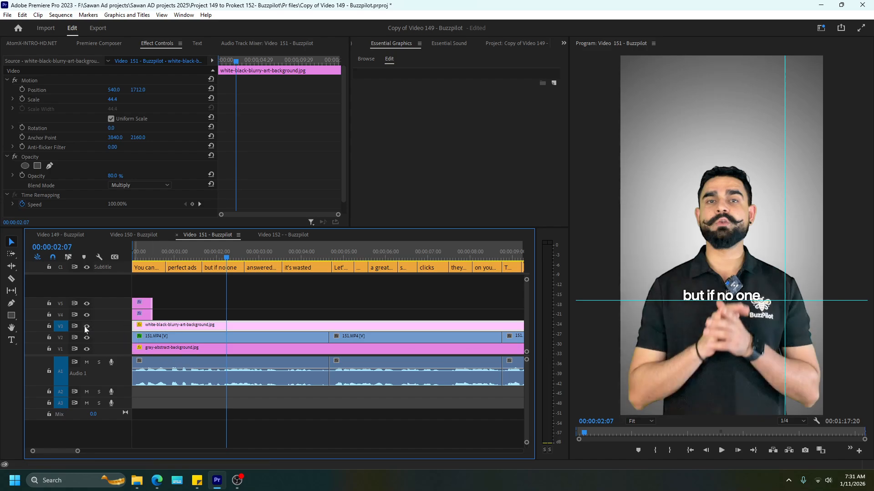
Change the label colour of the white-black-blurry-art-background.jpg overlay on V3 in Video 151 to Forest
{"action": "right_click", "coordinate": [155, 328]}
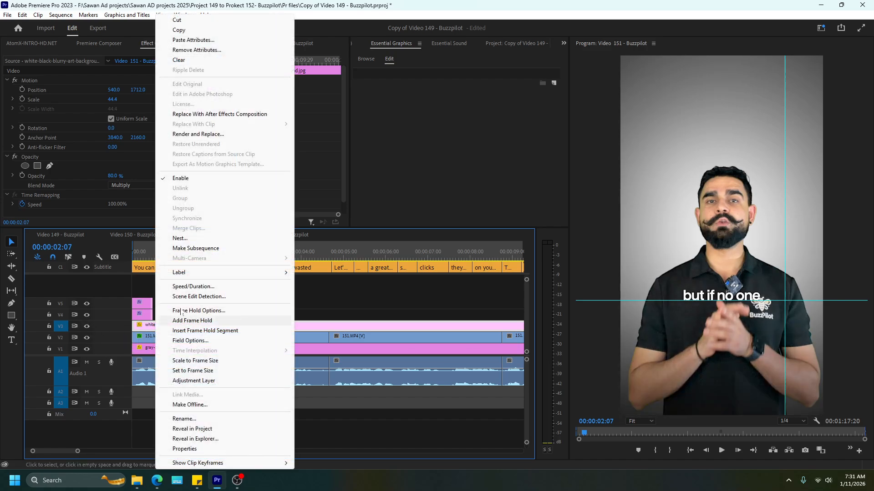
{"action": "mouse_move", "coordinate": [205, 276]}
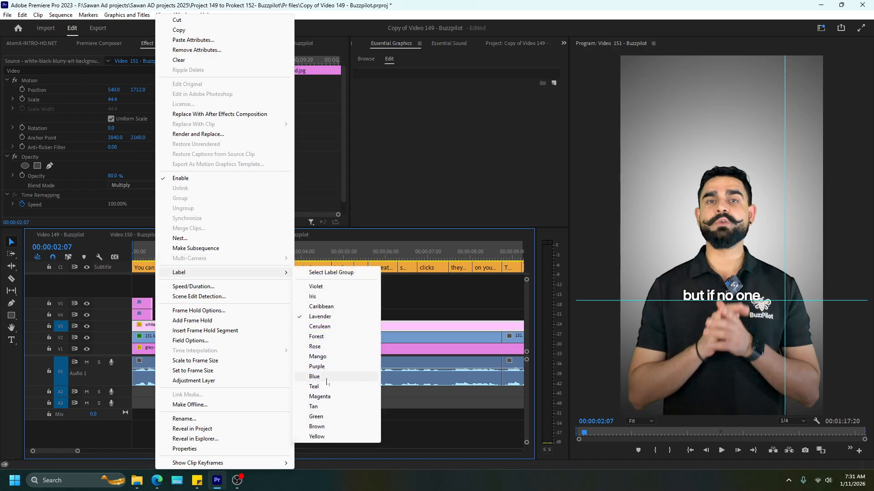
{"action": "left_click", "coordinate": [316, 289]}
{"action": "left_click", "coordinate": [273, 305]}
{"action": "left_click", "coordinate": [214, 327]}
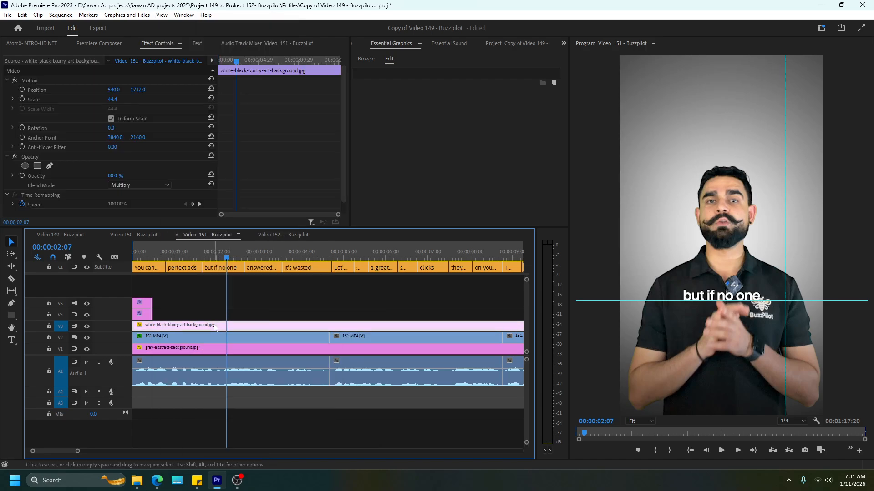
{"action": "right_click", "coordinate": [214, 327]}
{"action": "mouse_move", "coordinate": [255, 272]}
{"action": "left_click", "coordinate": [378, 337]}
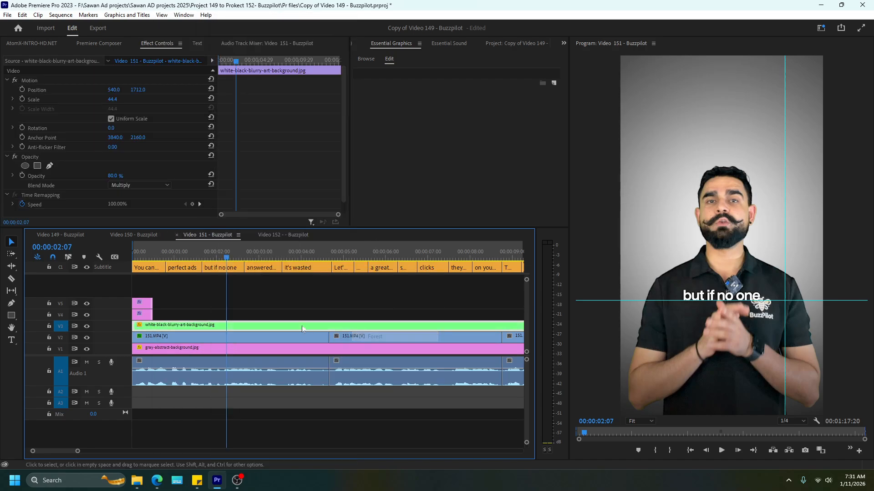
{"action": "left_click", "coordinate": [275, 309]}
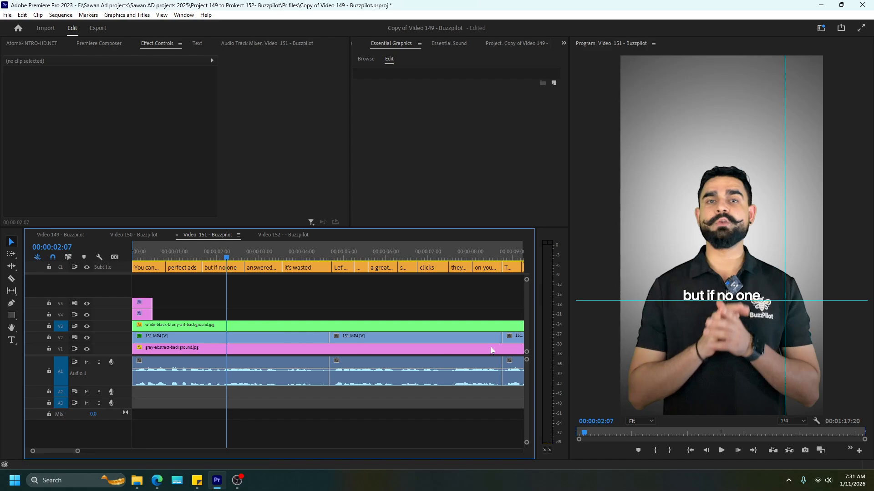
Move the two opening transition graphics up to tracks V5 and V6, and play back the opening from the start
{"action": "left_click", "coordinate": [257, 326]}
{"action": "left_click", "coordinate": [176, 336]}
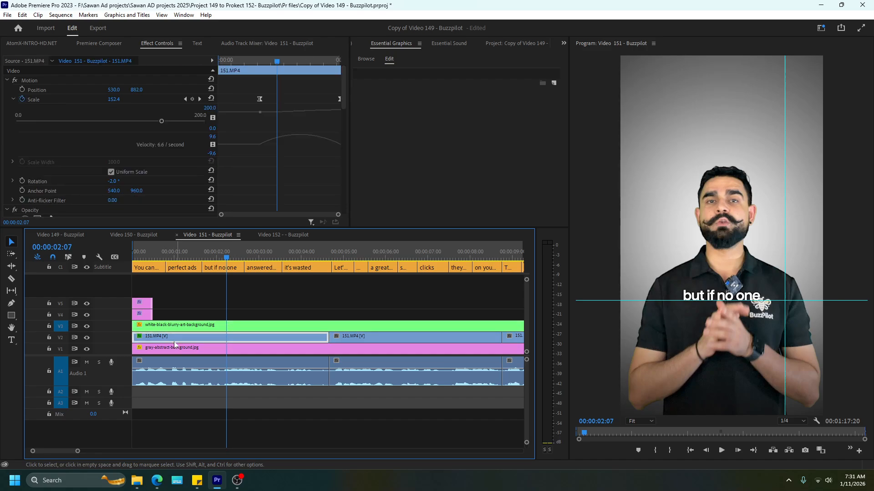
{"action": "left_click", "coordinate": [164, 348]}
{"action": "left_click_drag", "start_coordinate": [167, 294], "coordinate": [140, 299]}
{"action": "left_click_drag", "start_coordinate": [139, 253], "coordinate": [103, 255]}
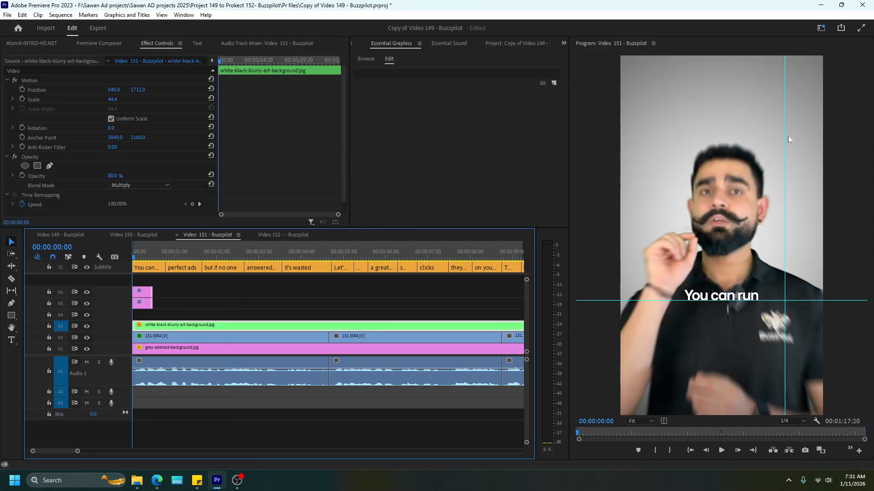
{"action": "key", "text": "space"}
{"action": "key", "text": "space"}
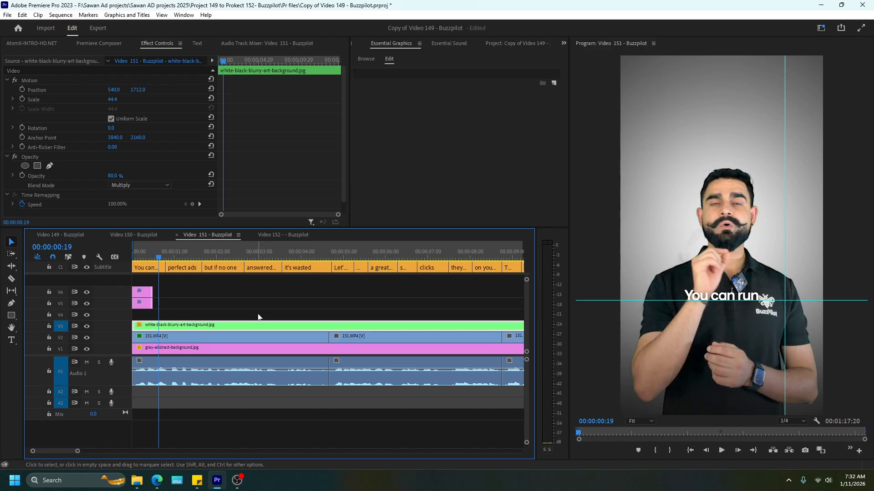
Inspect the headline graphics in Video 150 and Video 149, hiding and showing their tracks to compare them
{"action": "left_click", "coordinate": [150, 235]}
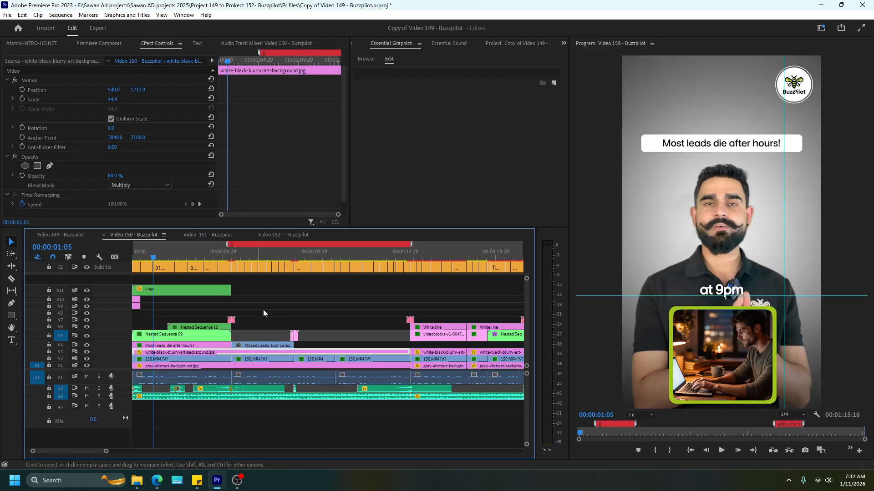
{"action": "left_click", "coordinate": [165, 345]}
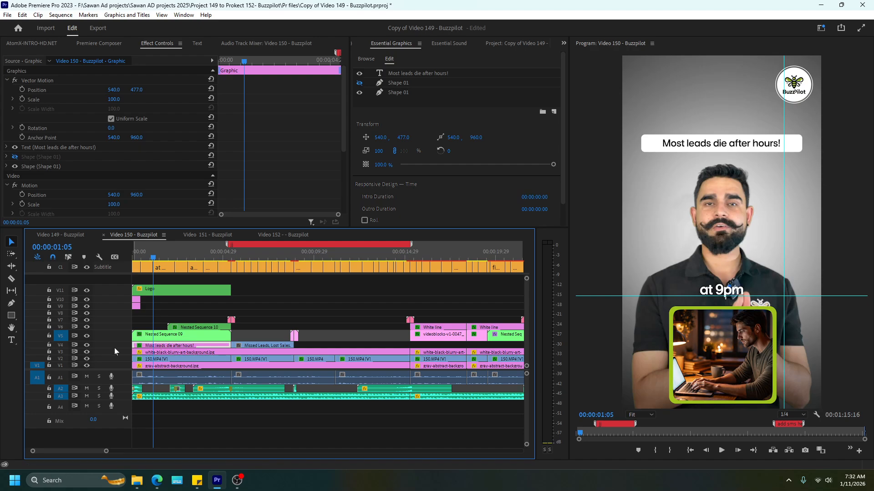
{"action": "left_click", "coordinate": [88, 346]}
{"action": "left_click", "coordinate": [88, 345]}
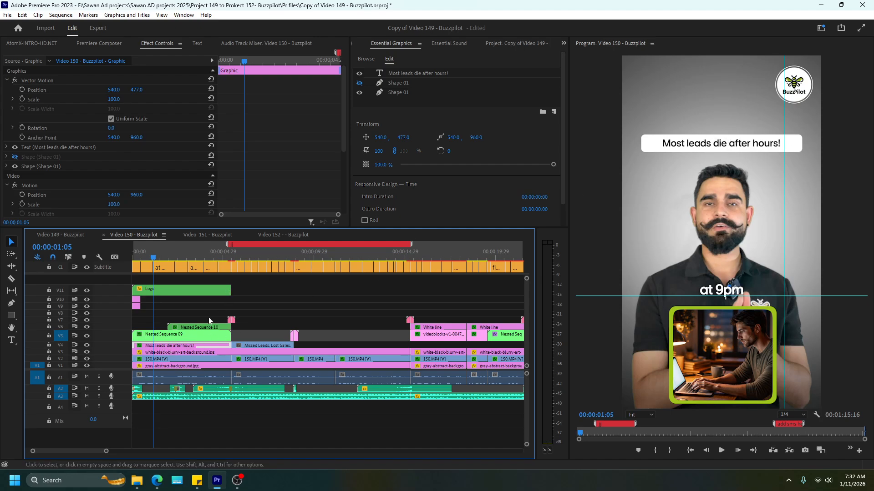
{"action": "left_click", "coordinate": [69, 236]}
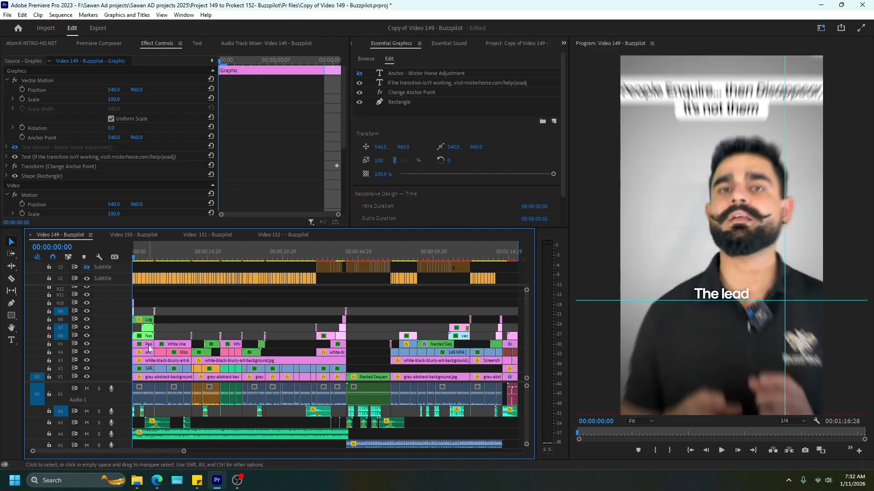
{"action": "left_click", "coordinate": [149, 336]}
{"action": "left_click", "coordinate": [149, 345]}
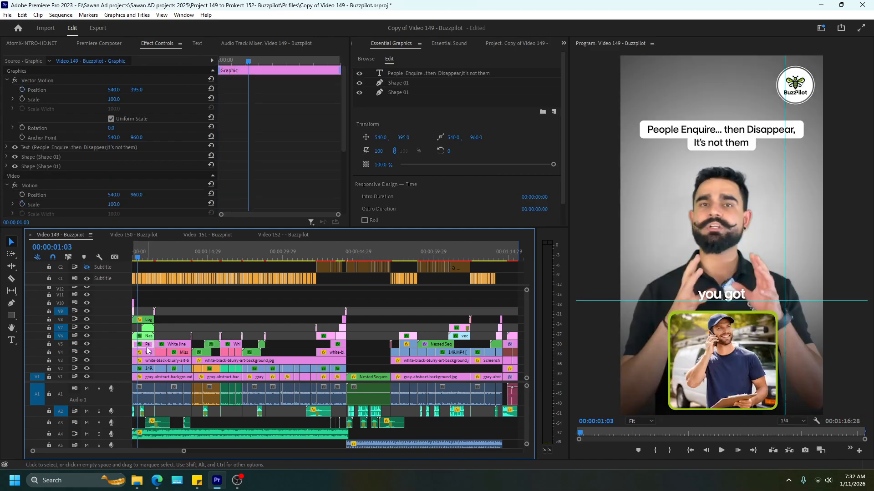
{"action": "left_click", "coordinate": [87, 344]}
{"action": "left_click", "coordinate": [87, 344]}
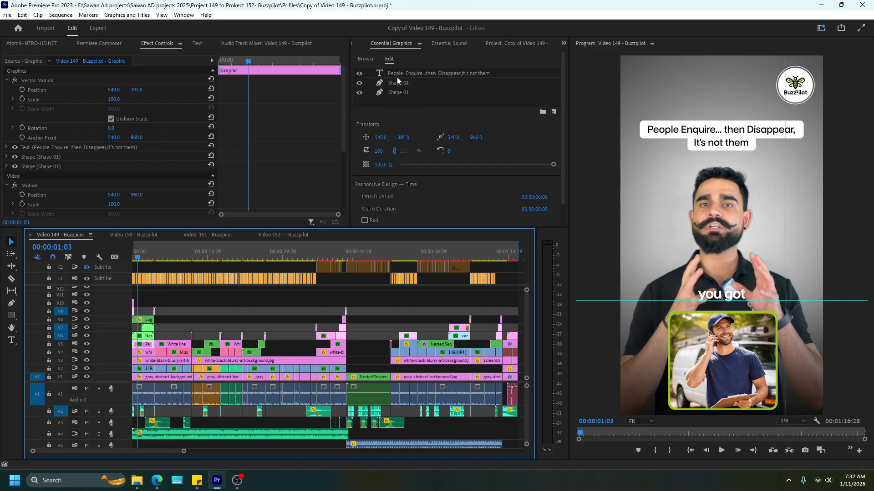
Copy the "Most leads die after hours!" headline from Video 150 to the start of V4 in Video 151, trimming it to the first 151.MP4 clip's end
{"action": "left_click", "coordinate": [143, 231]}
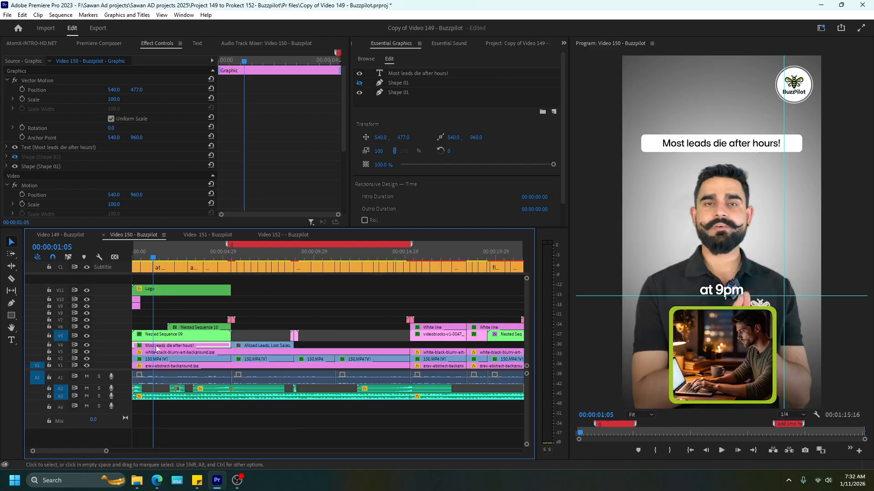
{"action": "left_click", "coordinate": [218, 236]}
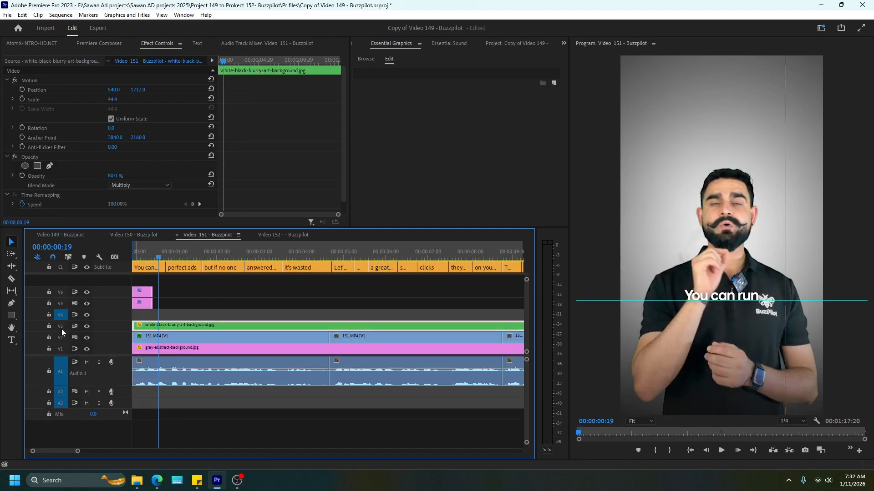
{"action": "left_click", "coordinate": [220, 303]}
{"action": "key", "text": "ctrl+v"}
{"action": "left_click_drag", "start_coordinate": [214, 315], "coordinate": [187, 314]}
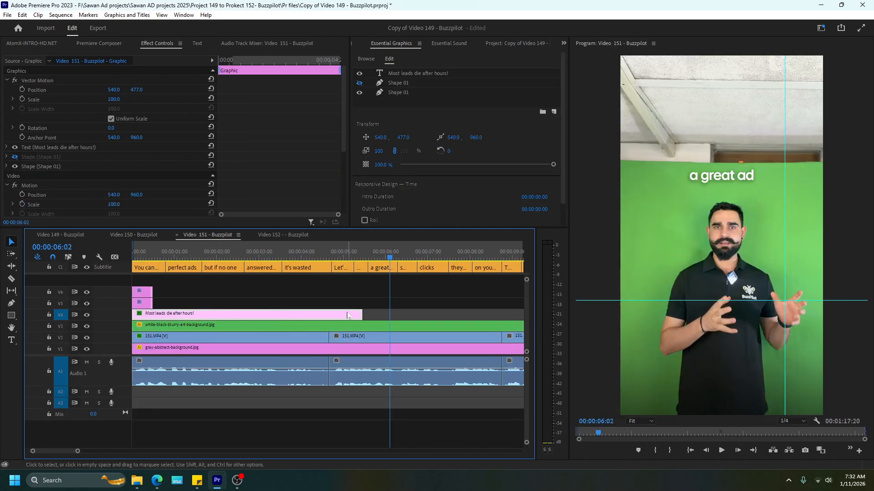
{"action": "left_click_drag", "start_coordinate": [362, 315], "coordinate": [329, 314]}
At 00:00:02:05, show and hide the headline's upper Shape 01 layer to check its second-line background
{"action": "left_click", "coordinate": [223, 259]}
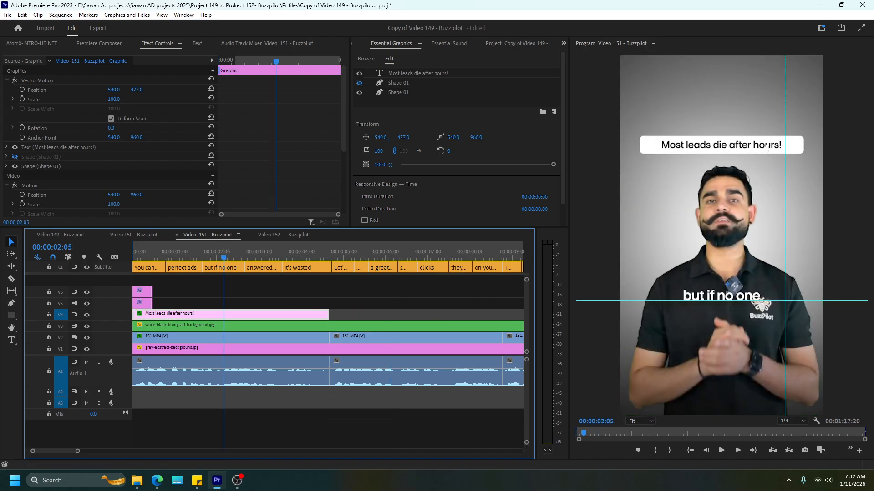
{"action": "left_click", "coordinate": [405, 84]}
{"action": "left_click", "coordinate": [400, 97]}
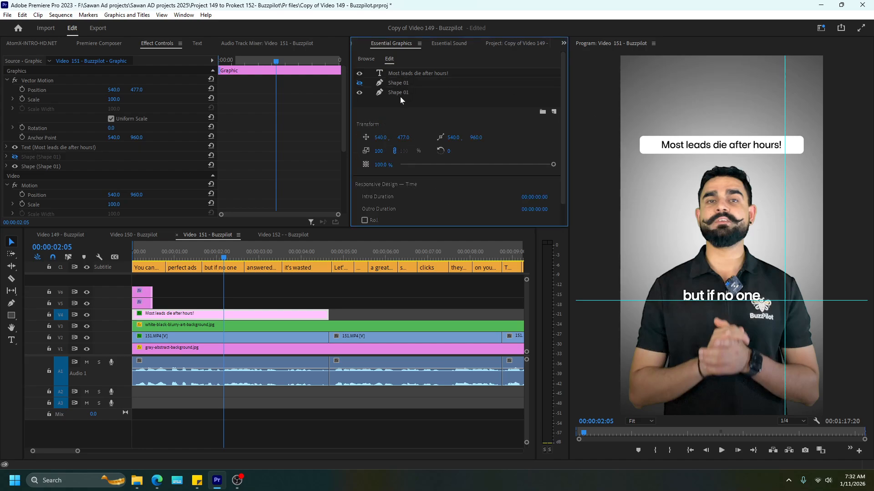
{"action": "left_click", "coordinate": [359, 83]}
{"action": "left_click", "coordinate": [359, 84]}
{"action": "left_click", "coordinate": [359, 83]}
{"action": "left_click", "coordinate": [359, 84]}
{"action": "left_click", "coordinate": [359, 83]}
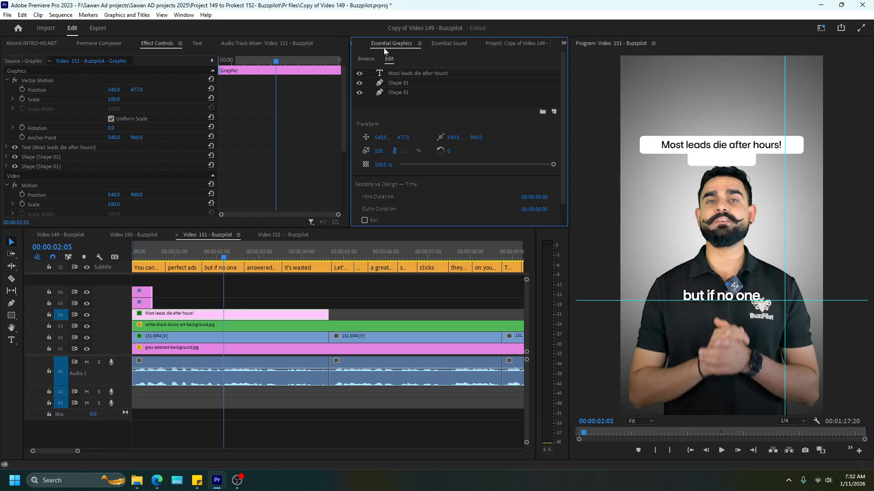
{"action": "left_click", "coordinate": [359, 84]}
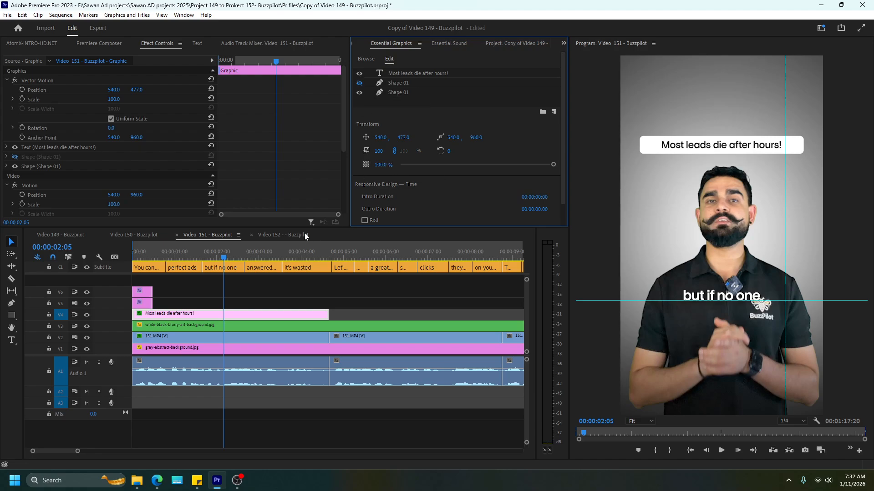
{"action": "left_click", "coordinate": [239, 285]}
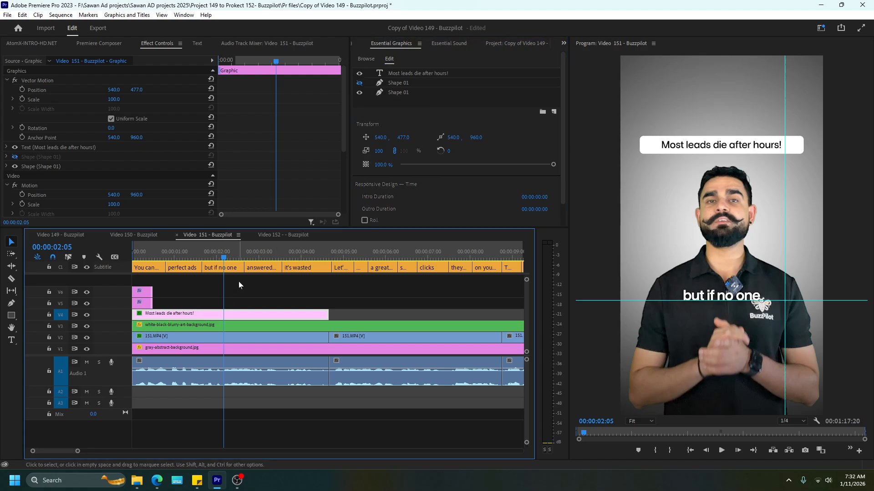
Switch to Edge and open Scripting.docx from the Buzzpilot contents folder inside the Advertisement & Other Videos folder on Google Drive
{"action": "mouse_move", "coordinate": [157, 485]}
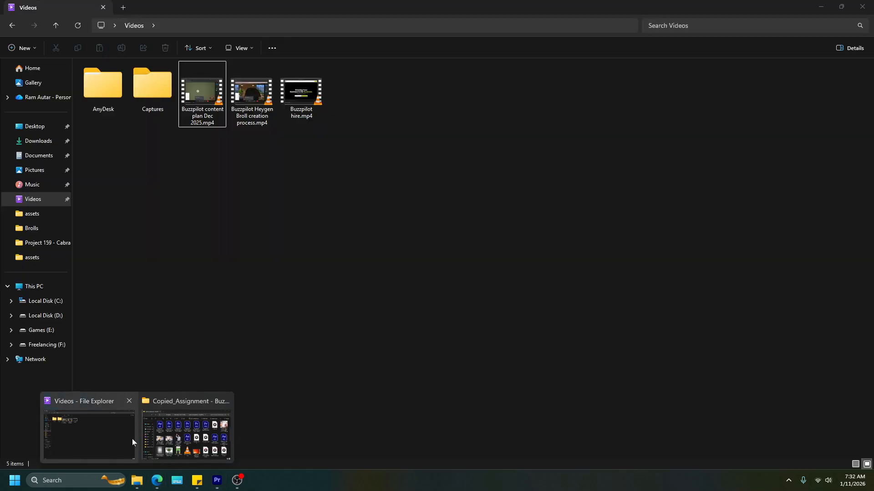
{"action": "mouse_move", "coordinate": [165, 442]}
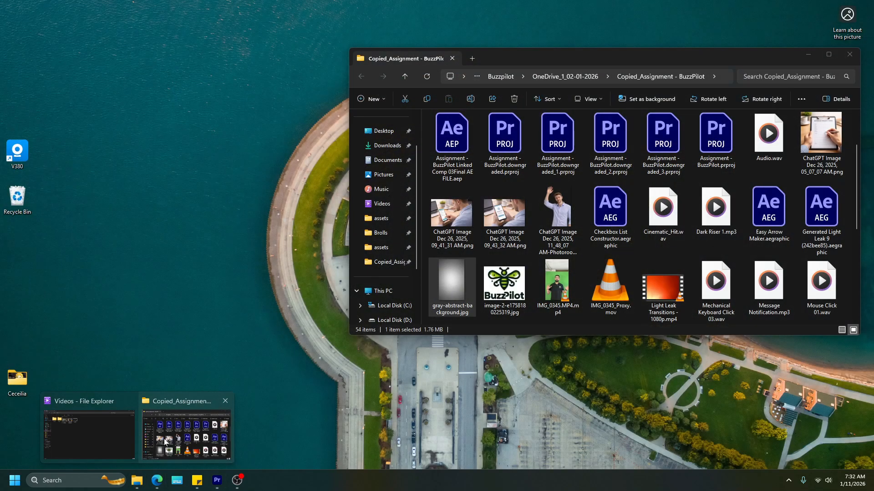
{"action": "left_click", "coordinate": [157, 481]}
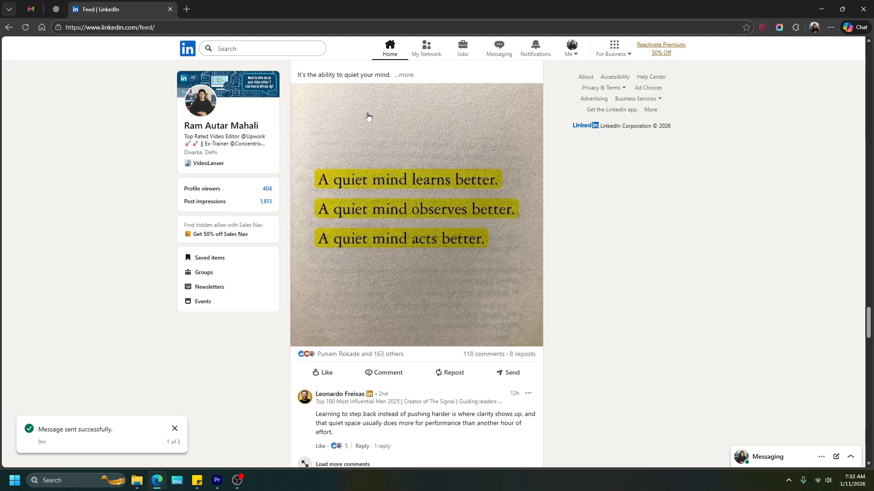
{"action": "left_click", "coordinate": [209, 29]}
{"action": "type", "text": "ad"}
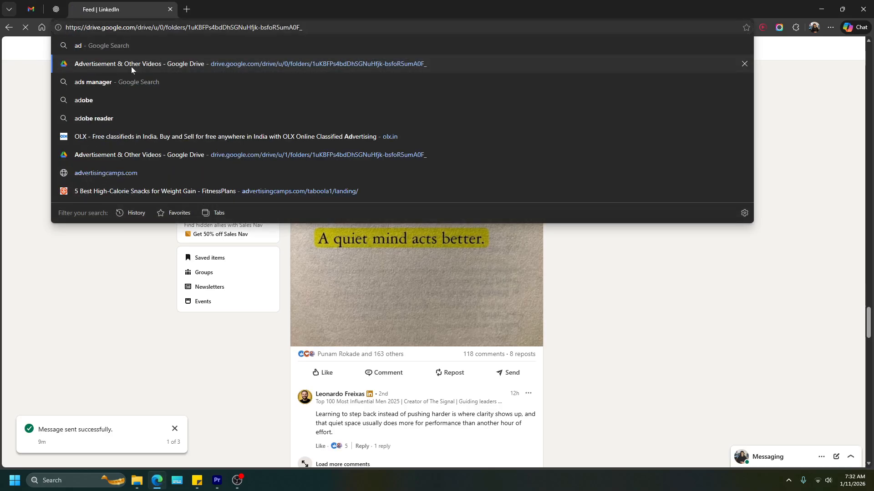
{"action": "left_click", "coordinate": [131, 67]}
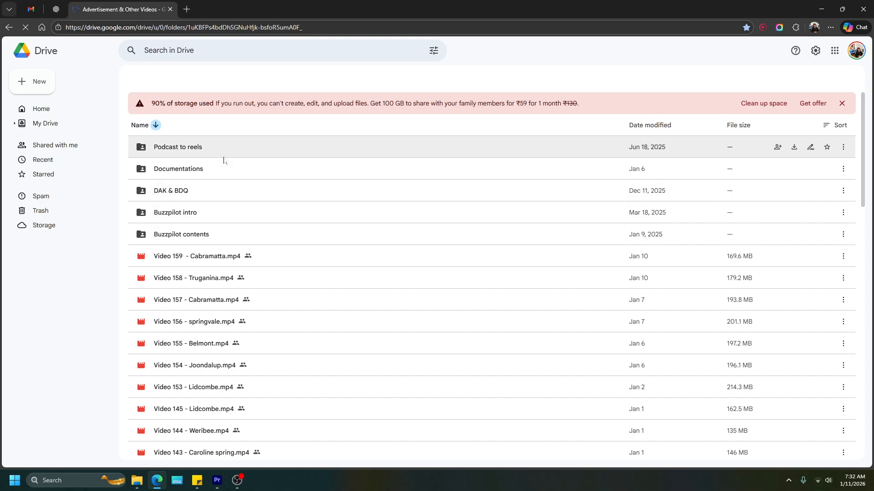
{"action": "left_click", "coordinate": [221, 259]}
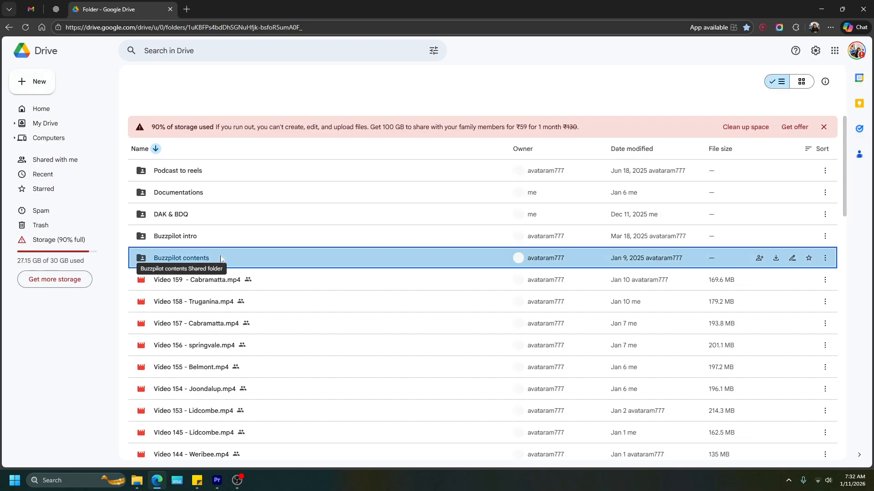
{"action": "double_click", "coordinate": [221, 259]}
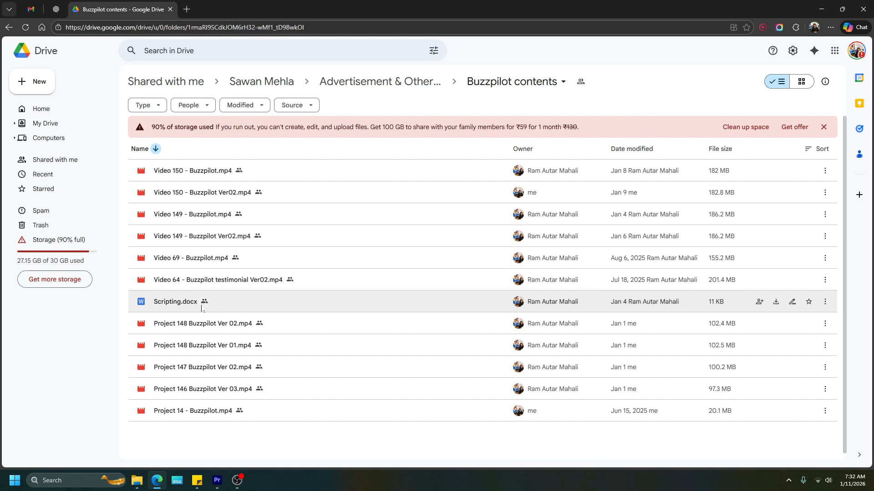
{"action": "double_click", "coordinate": [201, 308]}
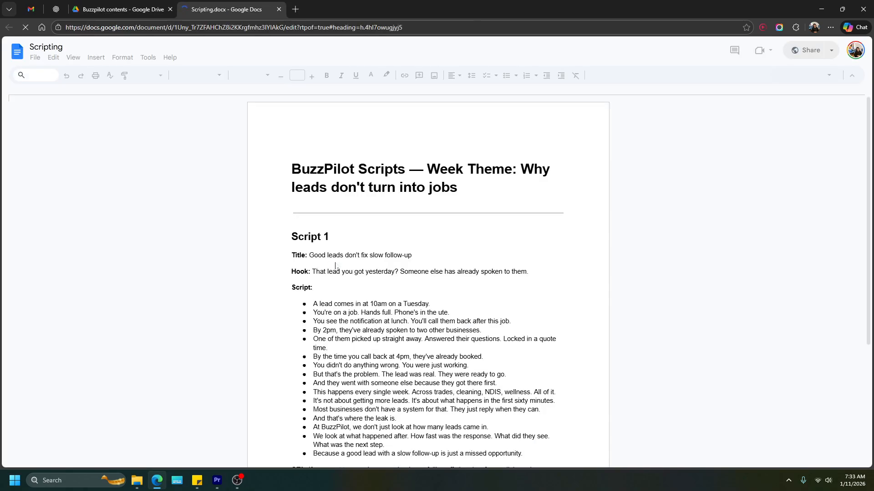
Find Script 4 in the scripting document and select its title text, "Your phone is part of your marketing system"
{"action": "scroll", "coordinate": [428, 291], "scroll_direction": "down", "scroll_amount": 5}
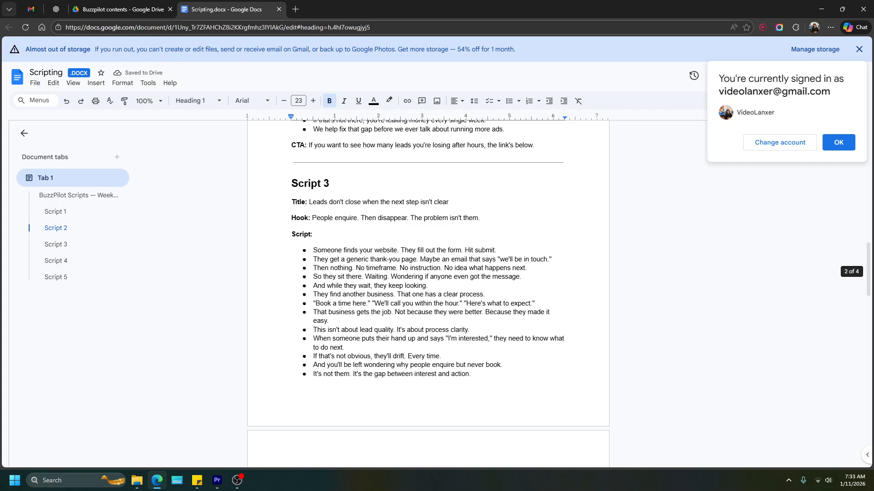
{"action": "scroll", "coordinate": [428, 292], "scroll_direction": "down", "scroll_amount": 2}
{"action": "scroll", "coordinate": [427, 292], "scroll_direction": "down", "scroll_amount": 5}
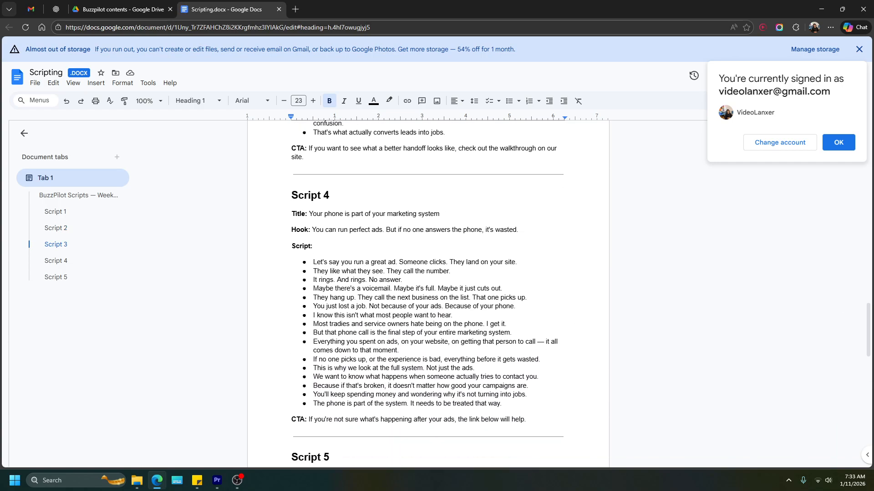
{"action": "left_click_drag", "start_coordinate": [320, 230], "coordinate": [520, 229]}
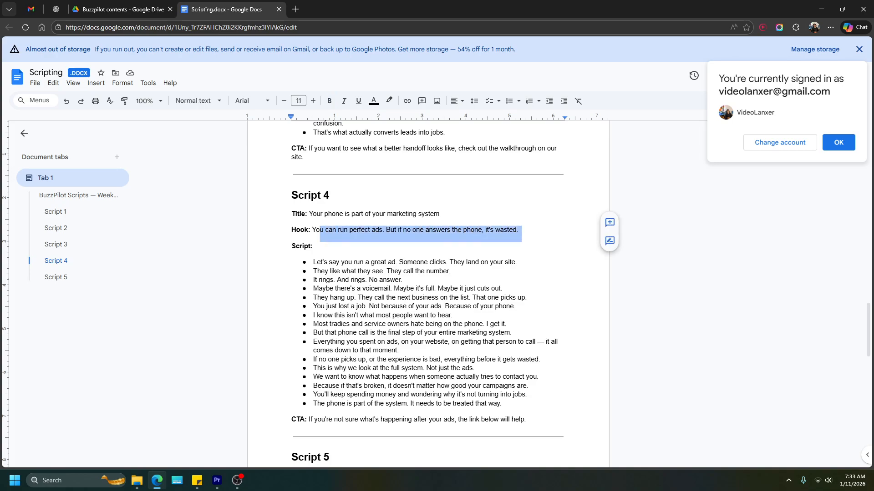
{"action": "left_click_drag", "start_coordinate": [309, 214], "coordinate": [440, 213]}
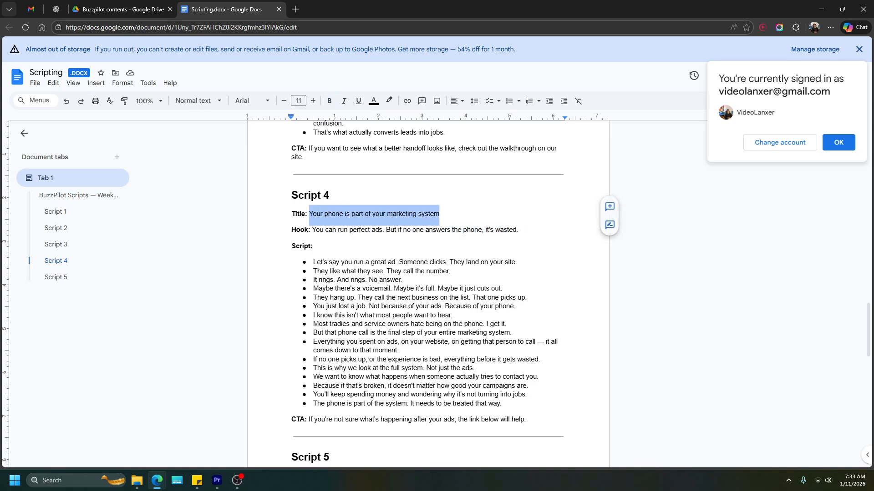
{"action": "key", "text": "alt+Tab"}
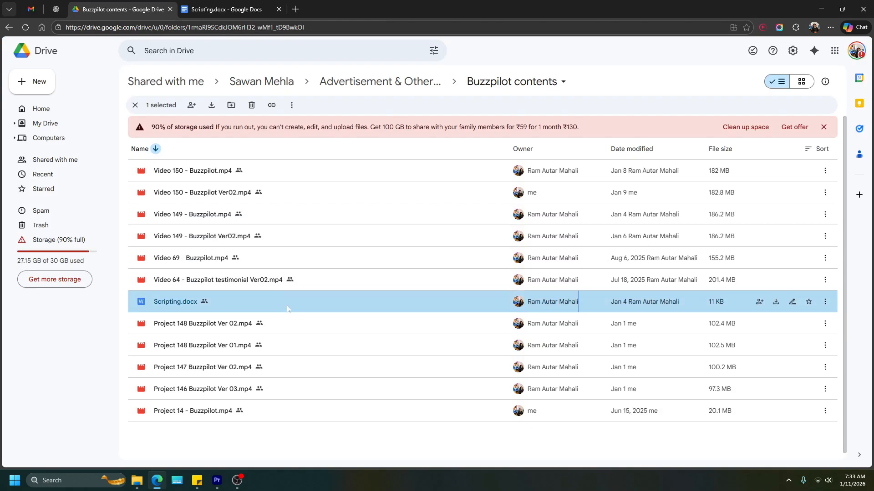
Copy the words "Your phone is part of your" from the Script 4 title in the scripting document
{"action": "key", "text": "alt+Tab"}
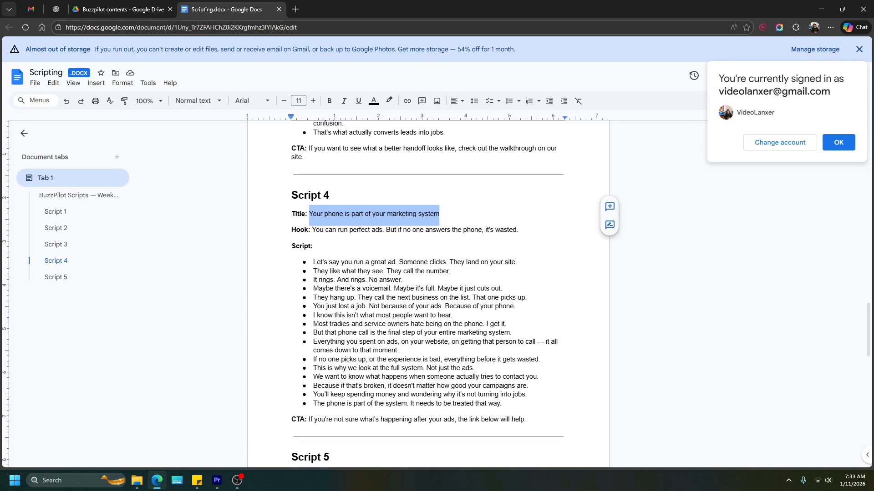
{"action": "left_click", "coordinate": [392, 214]}
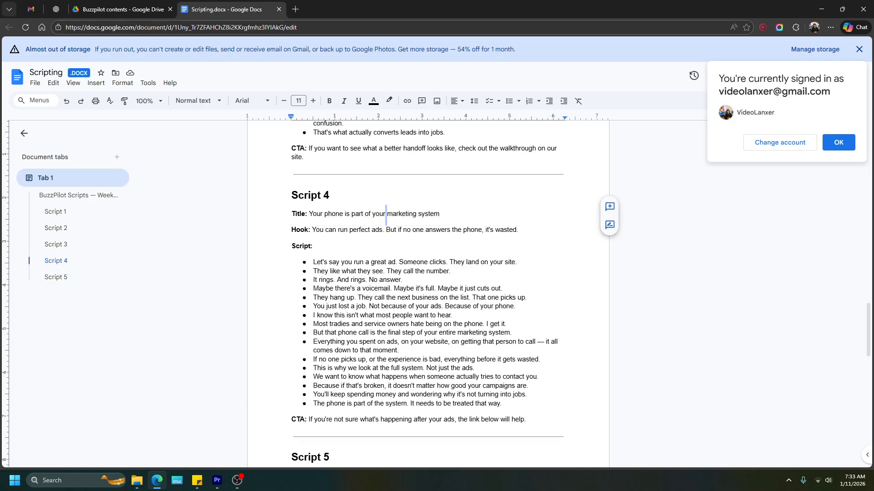
{"action": "left_click_drag", "start_coordinate": [386, 214], "coordinate": [309, 214]}
{"action": "key", "text": "ctrl+c"}
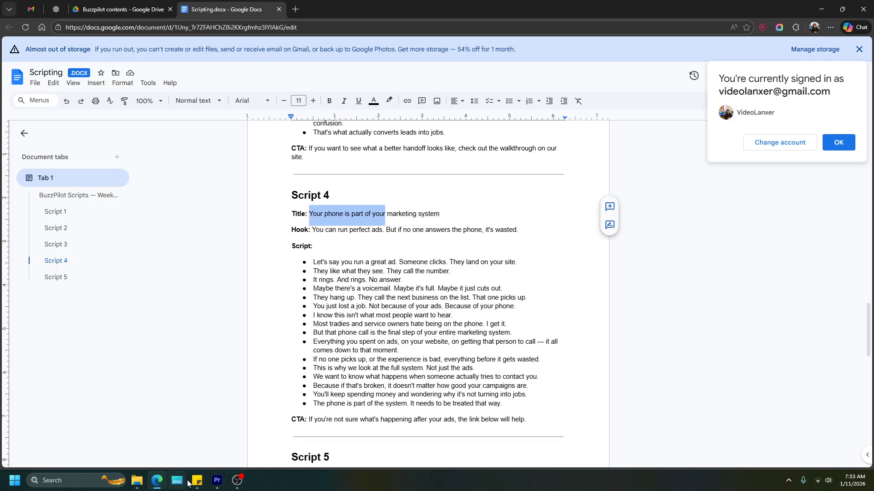
Switch to Premiere Pro and replace the V4 headline text with "Your phone is part of your" and "Marketing system" on a second line
{"action": "left_click", "coordinate": [217, 482]}
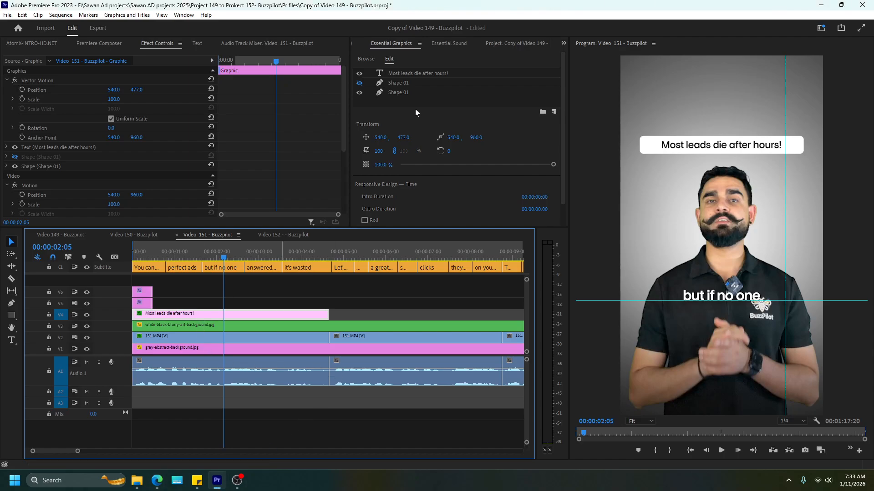
{"action": "double_click", "coordinate": [415, 72]}
{"action": "key", "text": "ctrl+v"}
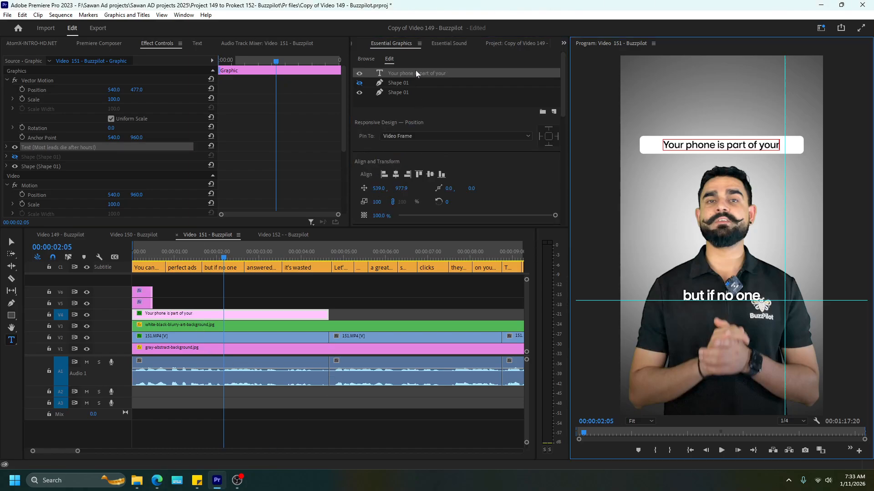
{"action": "key", "text": "Return"}
{"action": "type", "text": "Mar"}
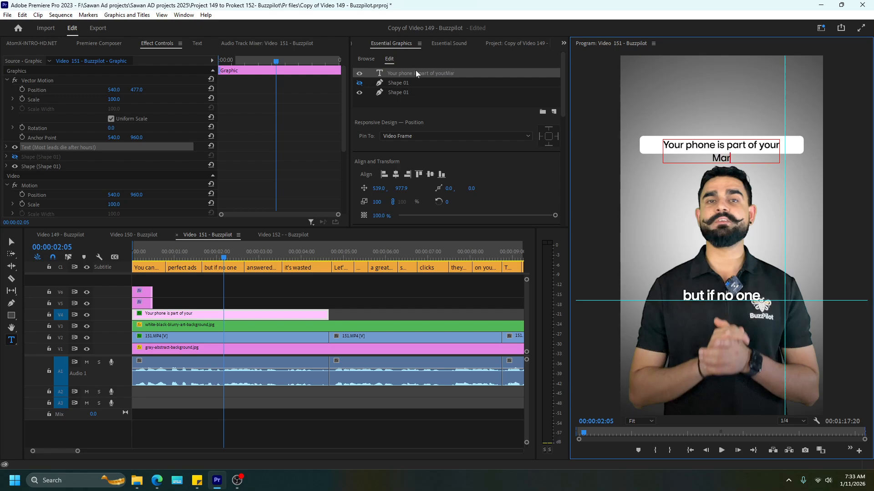
{"action": "type", "text": "keting system"}
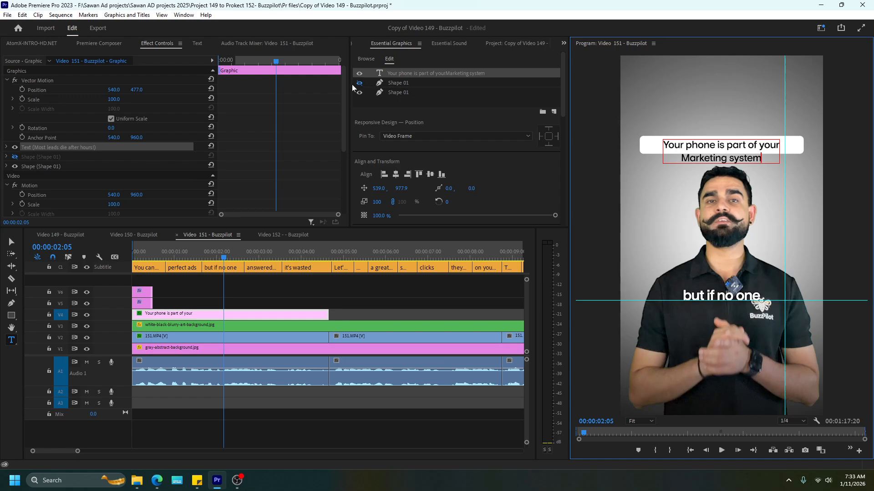
Show the headline's upper Shape 01 layer and set its horizontal scale to 140 behind the second text line
{"action": "left_click", "coordinate": [359, 83]}
{"action": "left_click", "coordinate": [403, 83]}
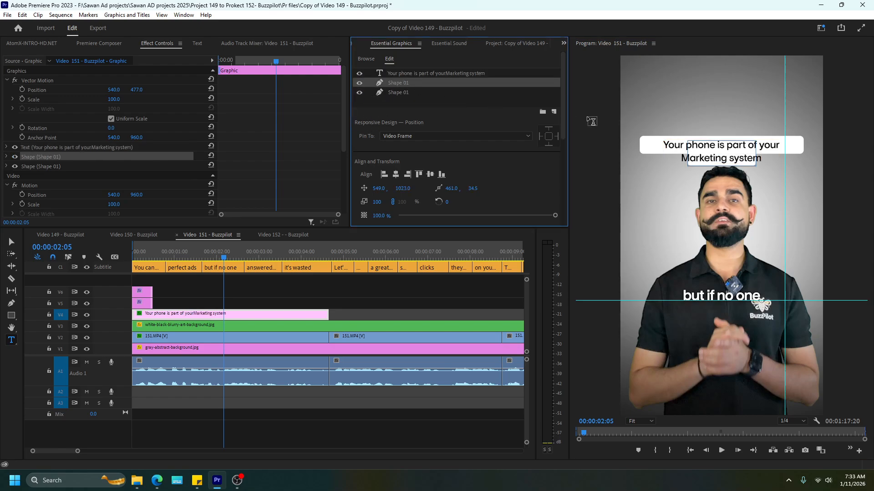
{"action": "mouse_move", "coordinate": [564, 83]}
{"action": "left_mouse_down"}
{"action": "mouse_move", "coordinate": [568, 182]}
{"action": "mouse_move", "coordinate": [566, 102]}
{"action": "left_mouse_up"}
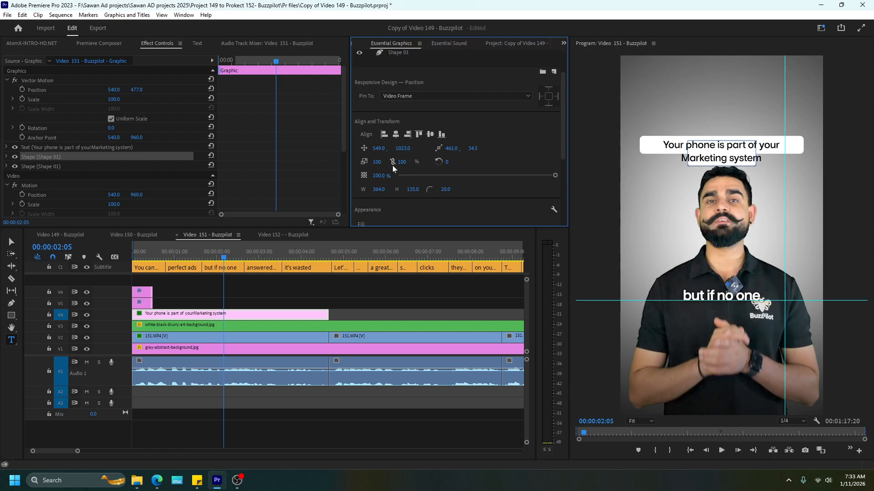
{"action": "left_click_drag", "start_coordinate": [376, 164], "coordinate": [421, 164]}
{"action": "key", "text": "ctrl+z"}
{"action": "left_click", "coordinate": [319, 294]}
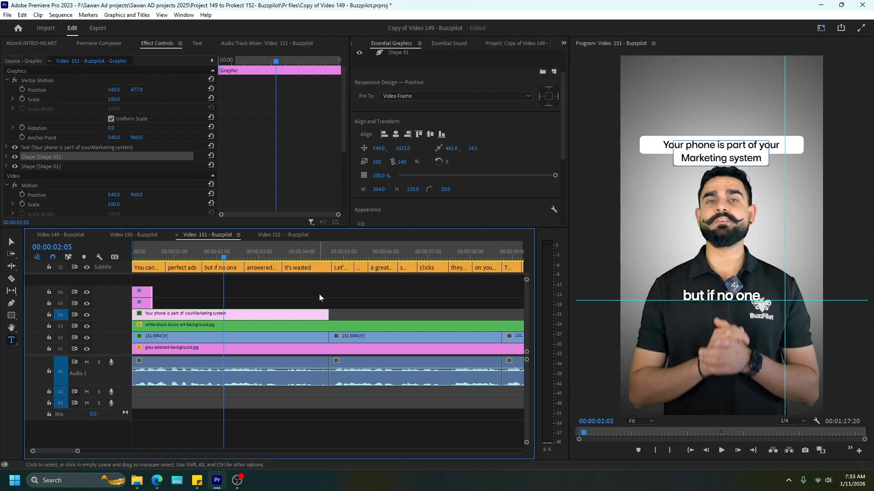
Play the first seconds of Video 151 to check the two-line headline
{"action": "left_click_drag", "start_coordinate": [183, 253], "coordinate": [130, 256]}
{"action": "key", "text": "space"}
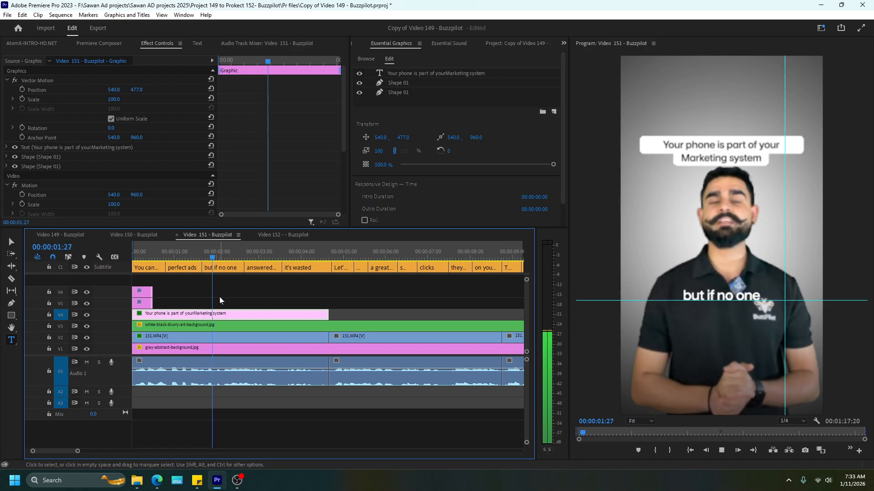
{"action": "key", "text": "space"}
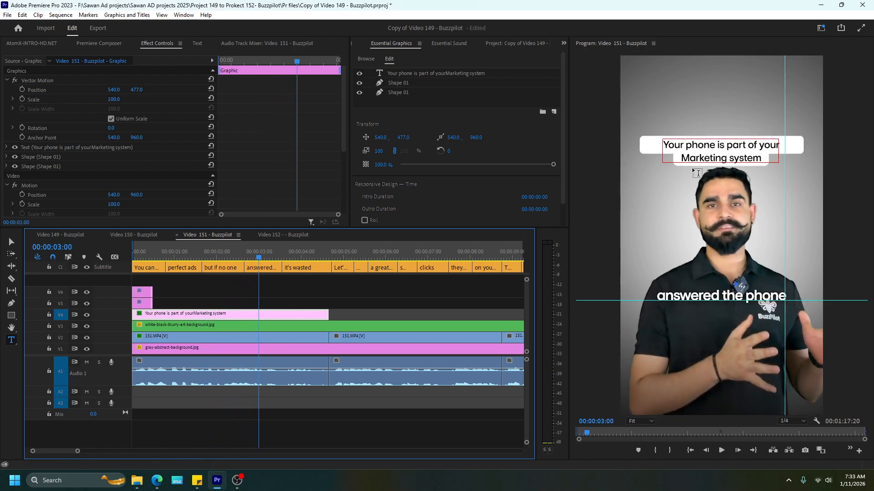
Compare the headline placement with Video 150 and raise the Video 151 headline graphic to vertical position 416
{"action": "left_click", "coordinate": [143, 235]}
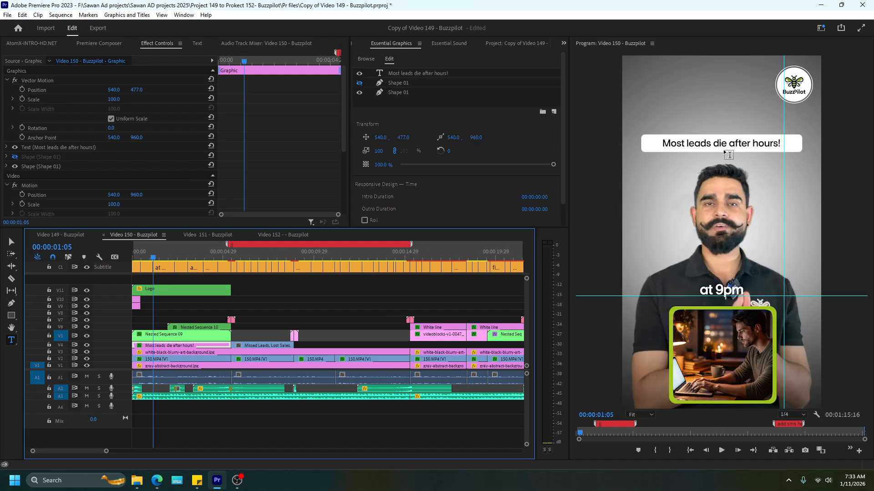
{"action": "left_click", "coordinate": [206, 235]}
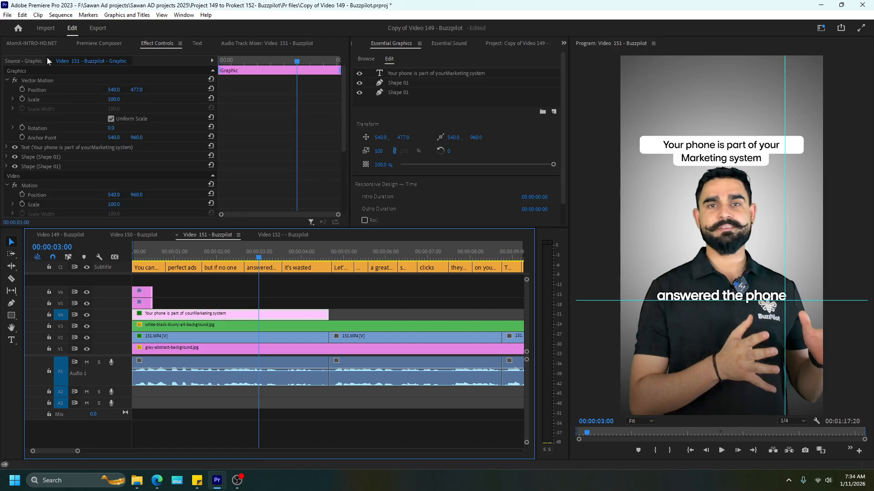
{"action": "left_click_drag", "start_coordinate": [137, 89], "coordinate": [108, 89]}
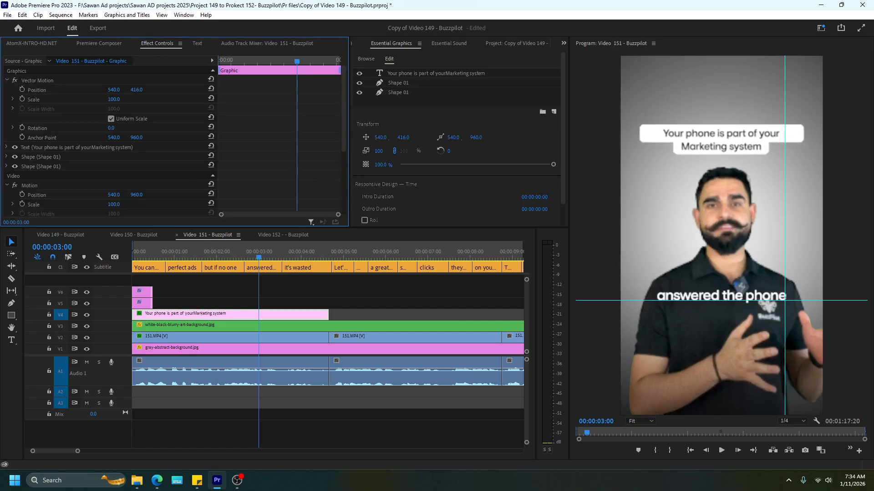
Copy the Logo clip from Video 150 to the start of a new V7 track in Video 151
{"action": "left_click", "coordinate": [155, 235]}
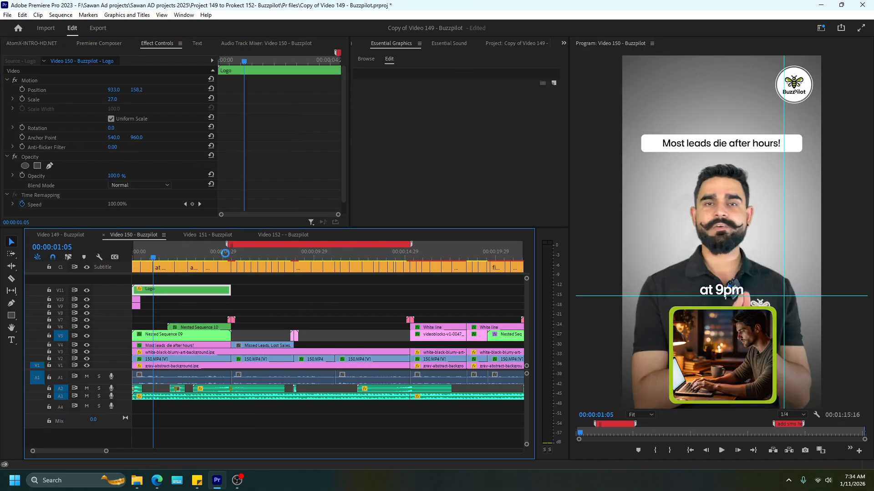
{"action": "left_click", "coordinate": [212, 234]}
{"action": "left_click", "coordinate": [135, 254]}
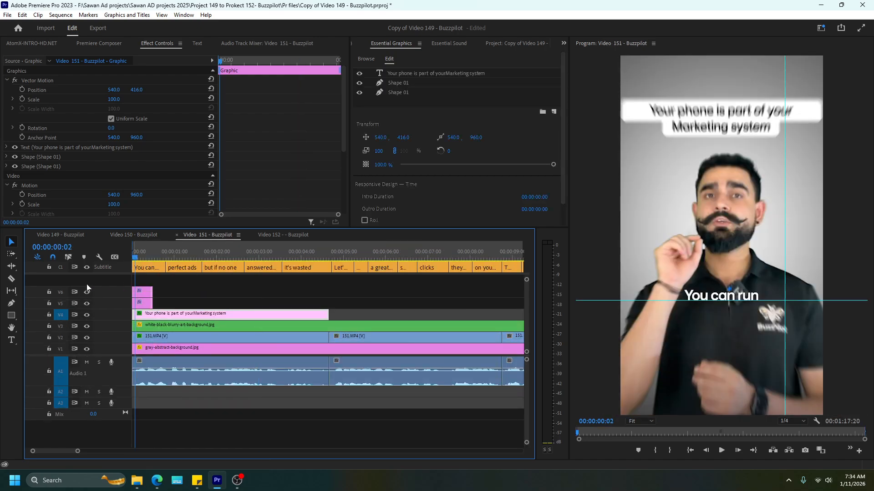
{"action": "right_click", "coordinate": [98, 294]}
{"action": "left_click", "coordinate": [120, 314]}
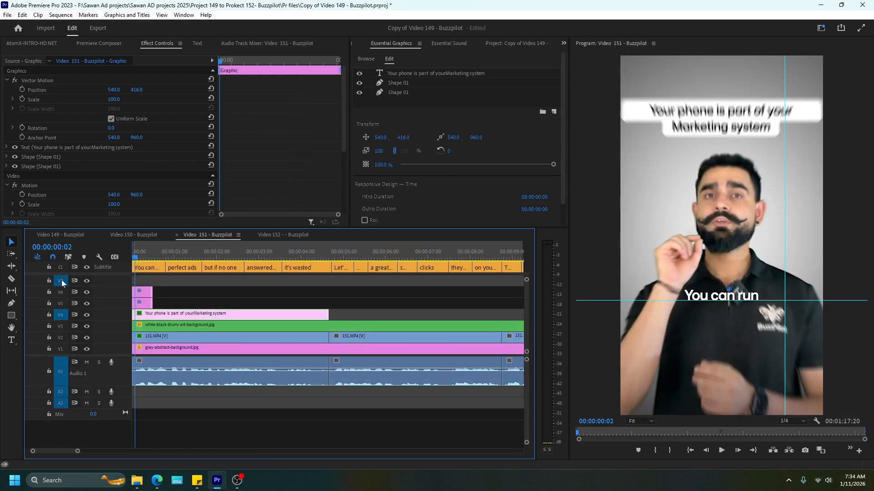
{"action": "left_click", "coordinate": [132, 254]}
{"action": "key", "text": "ctrl+v"}
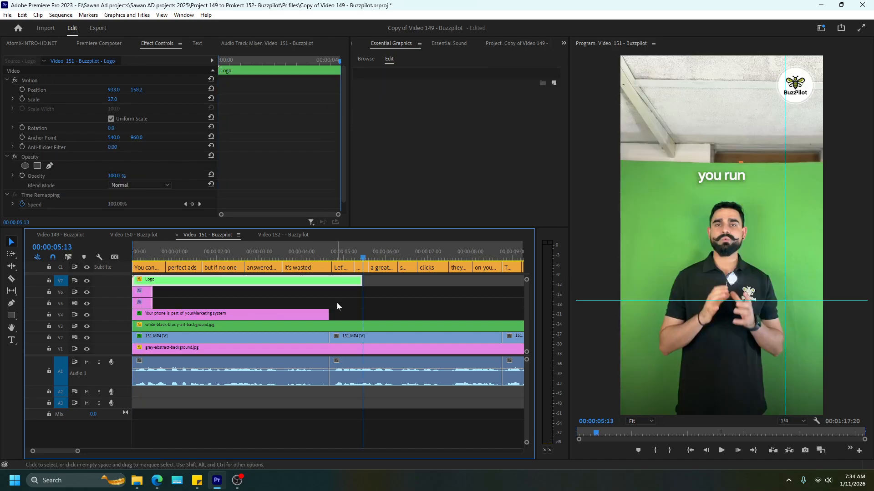
Shorten the Logo clip to about the end of the first 151.MP4 clip and play the opening
{"action": "left_click", "coordinate": [301, 254]}
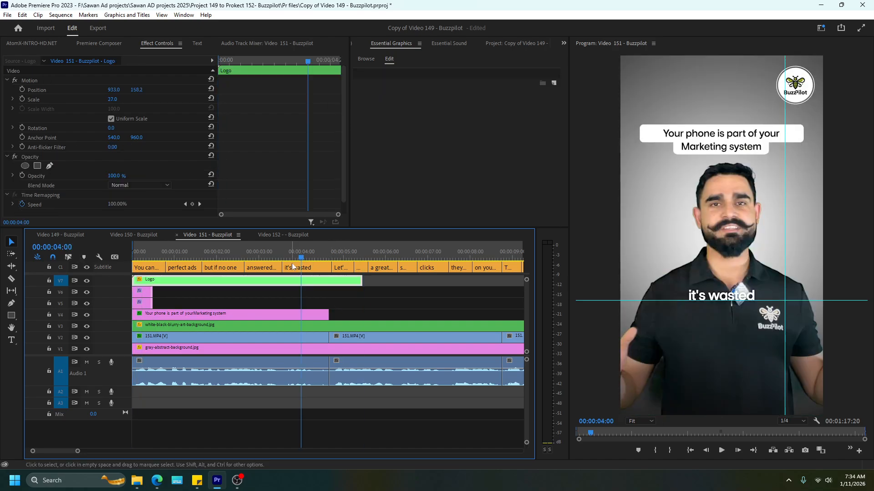
{"action": "left_click_drag", "start_coordinate": [362, 280], "coordinate": [332, 281]}
{"action": "key", "text": "minus"}
{"action": "key", "text": "equal"}
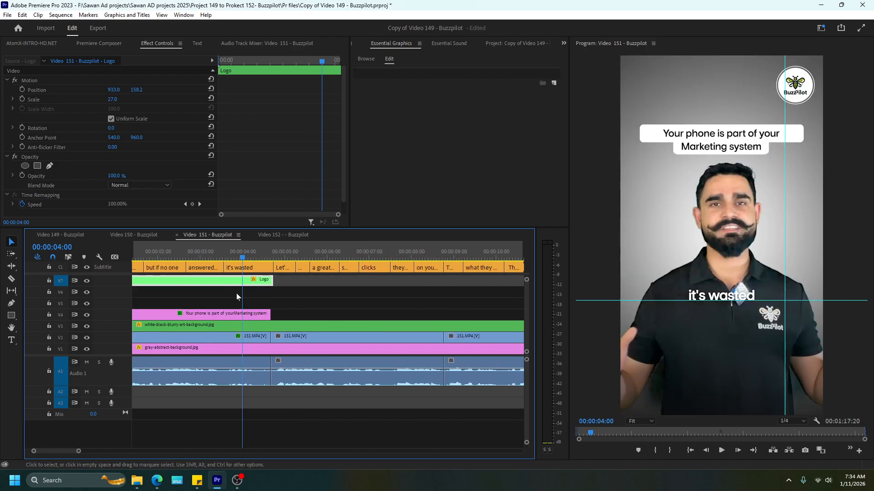
{"action": "key", "text": "Home"}
{"action": "key", "text": "space"}
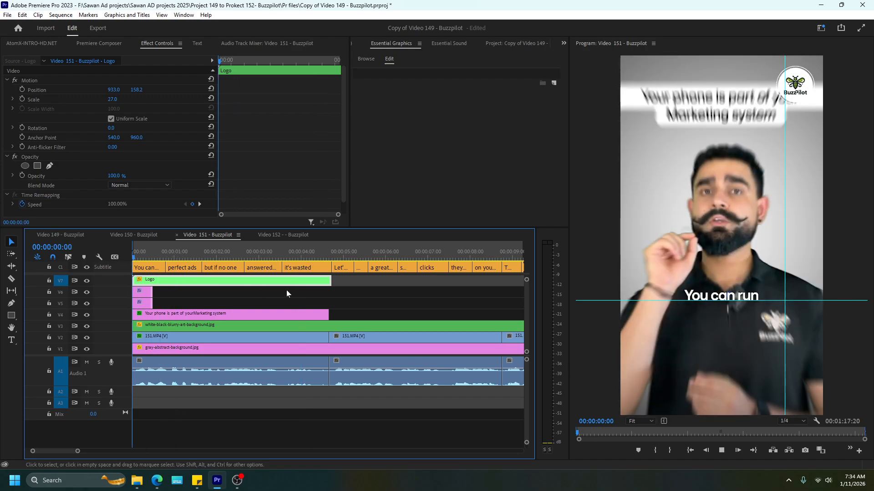
{"action": "key", "text": "space"}
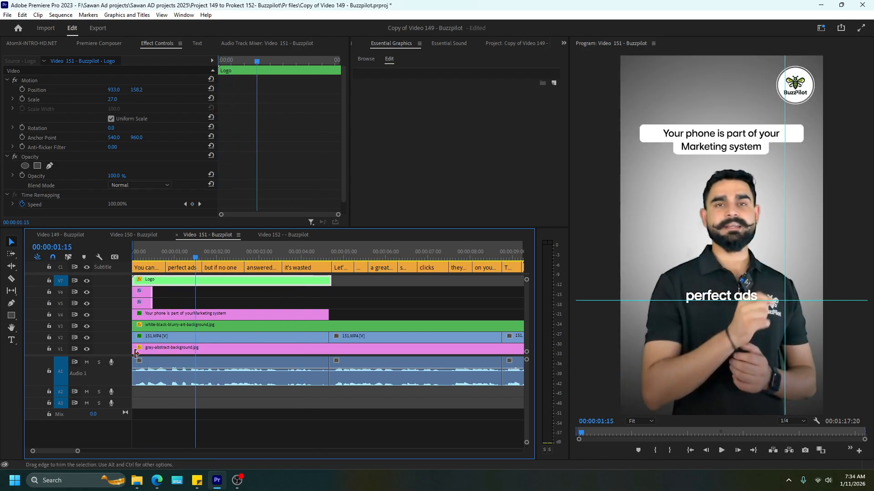
Move the logo and the two short transition clips up one track, onto V6 to V8, leaving V5 empty
{"action": "left_click_drag", "start_coordinate": [124, 356], "coordinate": [125, 376]}
{"action": "left_click_drag", "start_coordinate": [162, 288], "coordinate": [133, 329]}
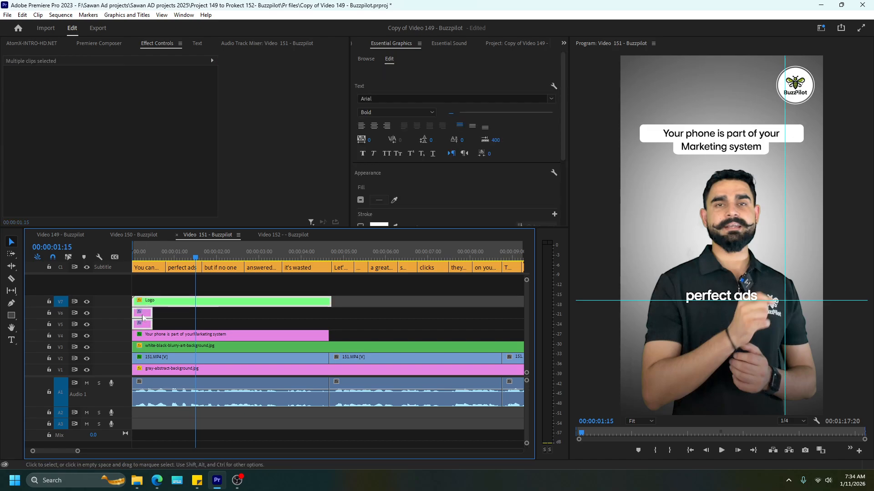
Open Nested Sequence 09 from V5 of the Video 150 sequence
{"action": "left_click", "coordinate": [150, 235]}
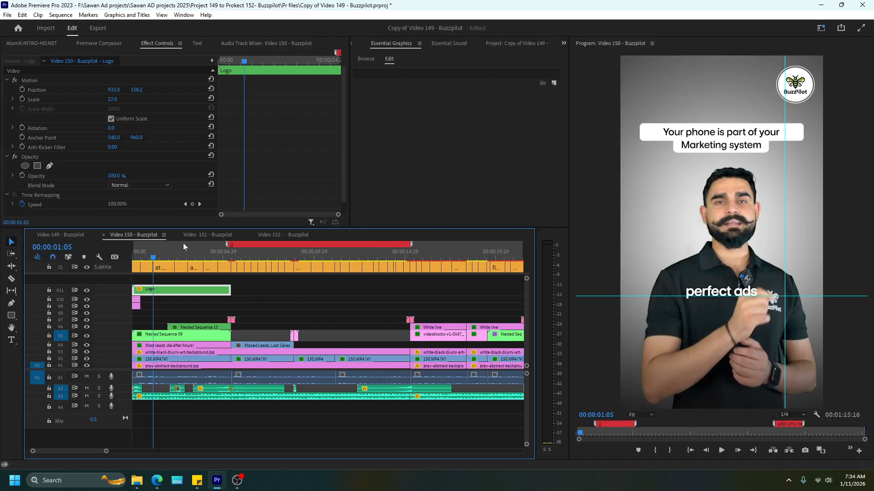
{"action": "left_click", "coordinate": [193, 314]}
{"action": "left_click", "coordinate": [191, 335]}
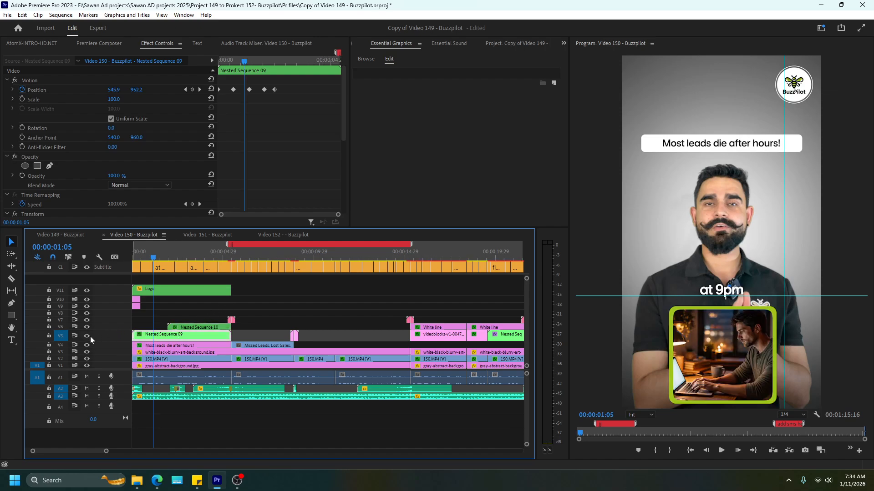
{"action": "double_click", "coordinate": [162, 337]}
Check the V5 and V4 layers of the nested sequence by toggling their visibility, and copy its ChatGPT image and Graphic clips
{"action": "left_click_drag", "start_coordinate": [182, 280], "coordinate": [152, 339]}
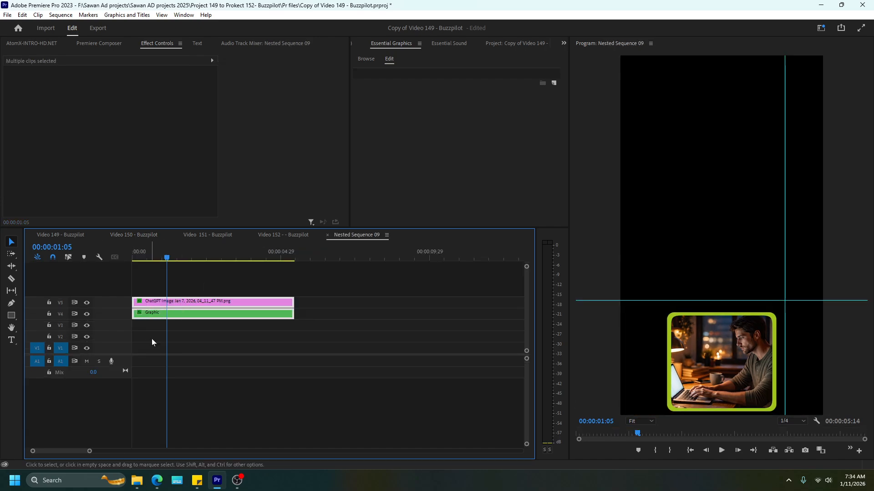
{"action": "left_click", "coordinate": [152, 339]}
{"action": "left_click", "coordinate": [91, 304]}
{"action": "left_click", "coordinate": [91, 304]}
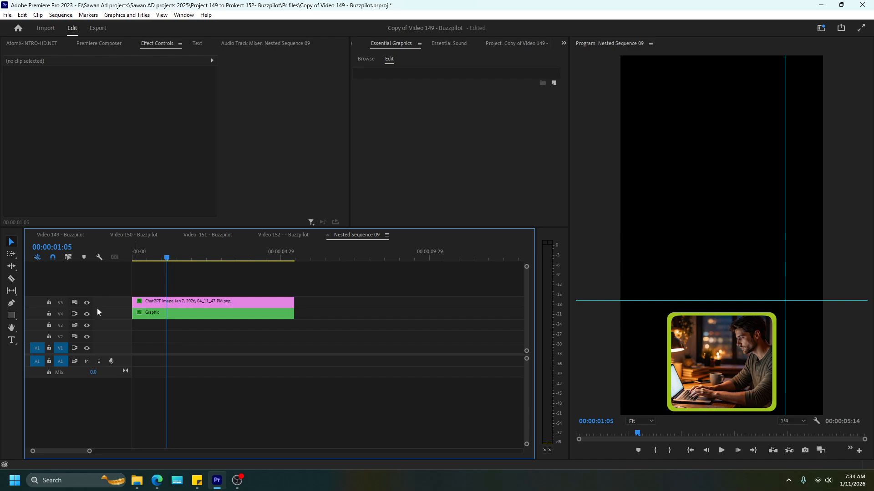
{"action": "left_click", "coordinate": [87, 315]}
{"action": "left_click", "coordinate": [86, 315]}
{"action": "left_click_drag", "start_coordinate": [236, 282], "coordinate": [196, 326]}
Paste the image and its Graphic frame into Video 151 at 00:00:01:15, with V5 as the target track
{"action": "left_click", "coordinate": [288, 235]}
{"action": "left_click", "coordinate": [217, 232]}
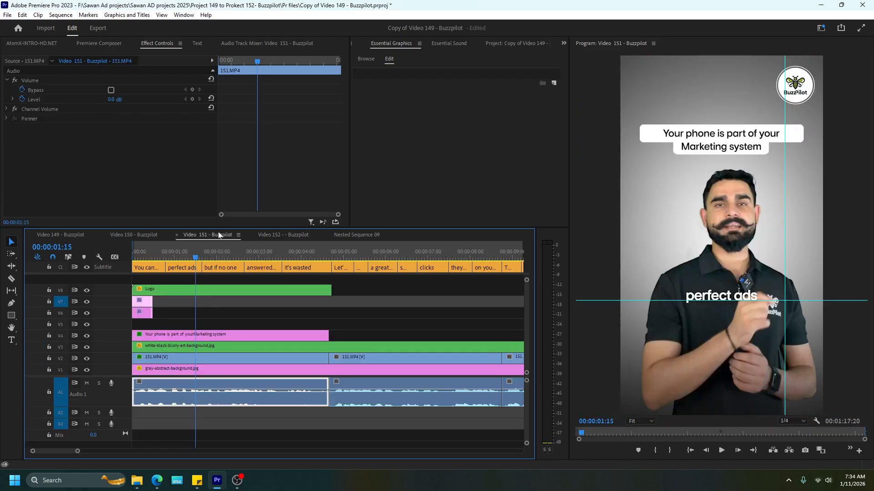
{"action": "left_click", "coordinate": [61, 324]}
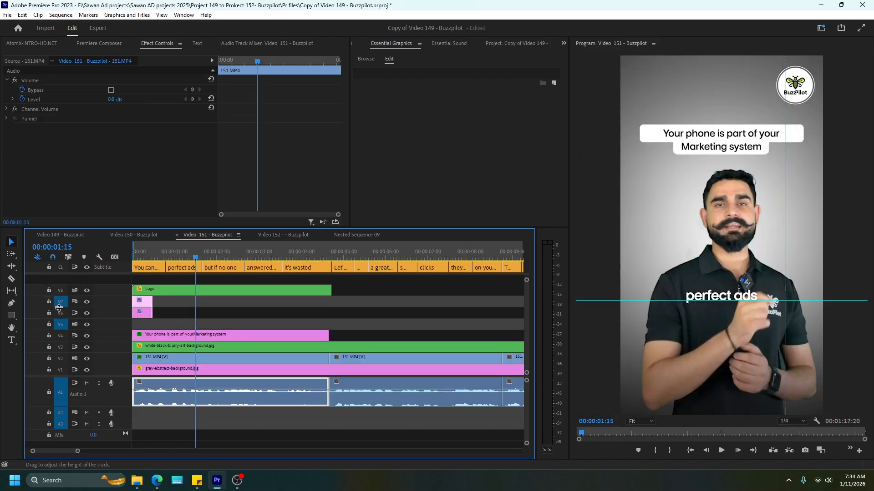
{"action": "left_click", "coordinate": [61, 302]}
{"action": "key", "text": "ctrl+v"}
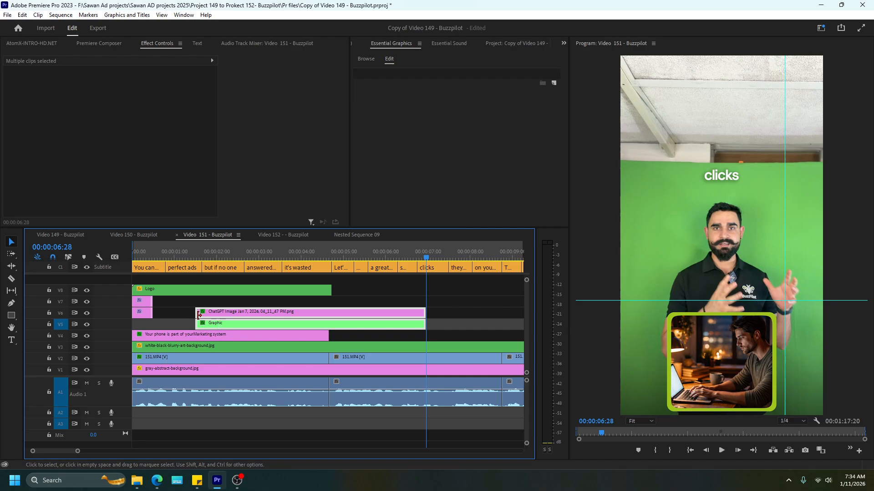
Move the logo and the two transition clips up another track, onto V7 to V9
{"action": "left_click_drag", "start_coordinate": [151, 278], "coordinate": [135, 313]}
{"action": "left_click_drag", "start_coordinate": [145, 290], "coordinate": [149, 290]}
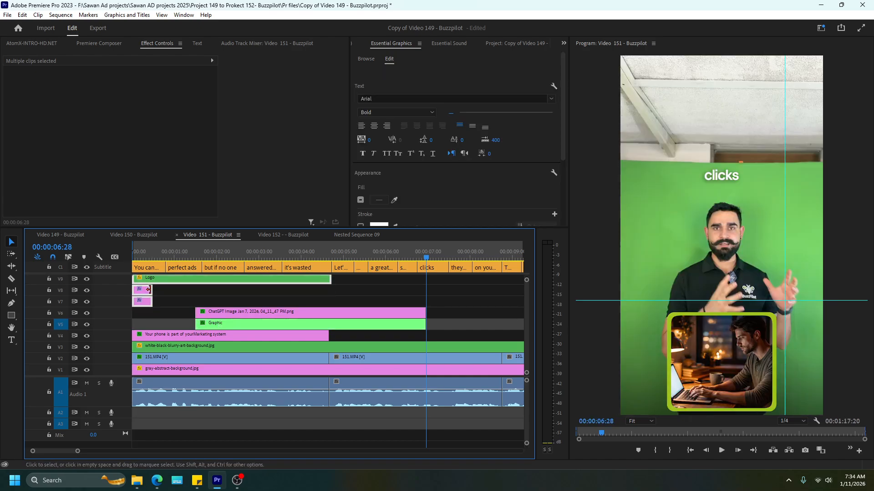
Move the pasted image and Graphic clips to the sequence start and trim both to the end of the first 151.MP4 clip
{"action": "left_click_drag", "start_coordinate": [255, 307], "coordinate": [192, 311]}
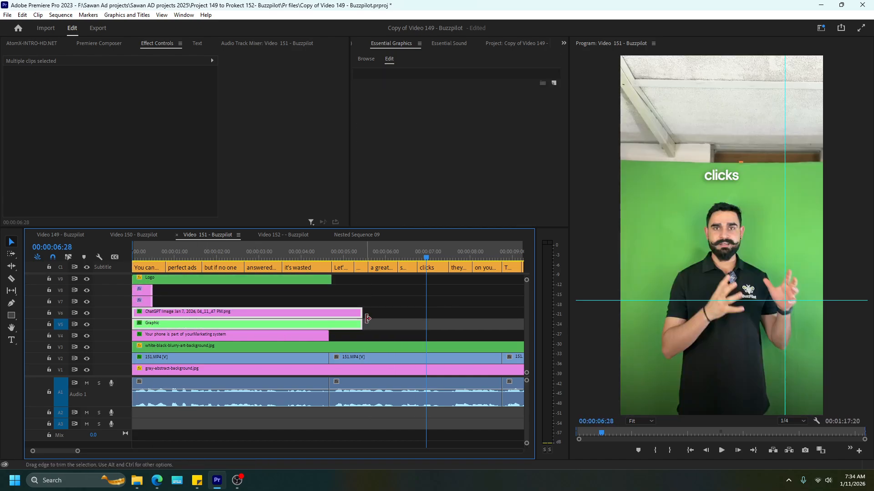
{"action": "left_click_drag", "start_coordinate": [383, 316], "coordinate": [354, 323]}
{"action": "left_click_drag", "start_coordinate": [359, 323], "coordinate": [326, 322]}
Review the opening of Video 151 from 00:00:00:00 to about 00:00:02:00 with the framed image and headline in place
{"action": "left_click", "coordinate": [218, 258]}
{"action": "left_click_drag", "start_coordinate": [265, 296], "coordinate": [236, 324]}
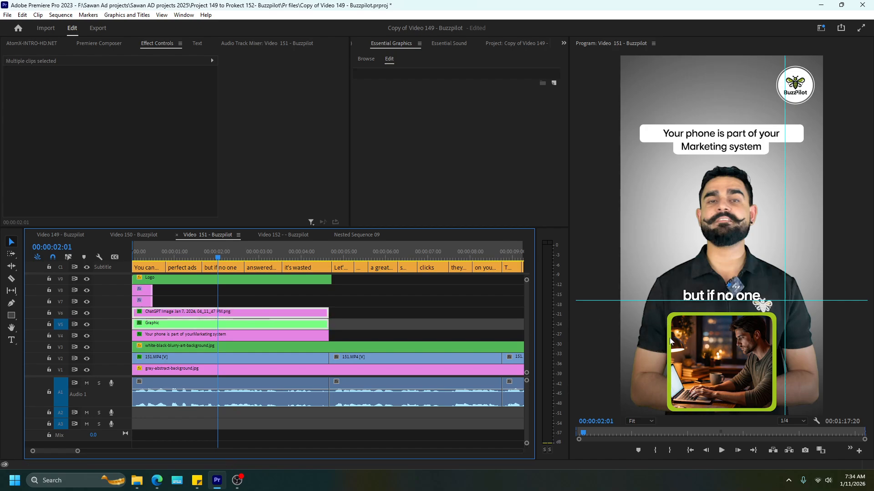
{"action": "left_click_drag", "start_coordinate": [263, 296], "coordinate": [226, 321]}
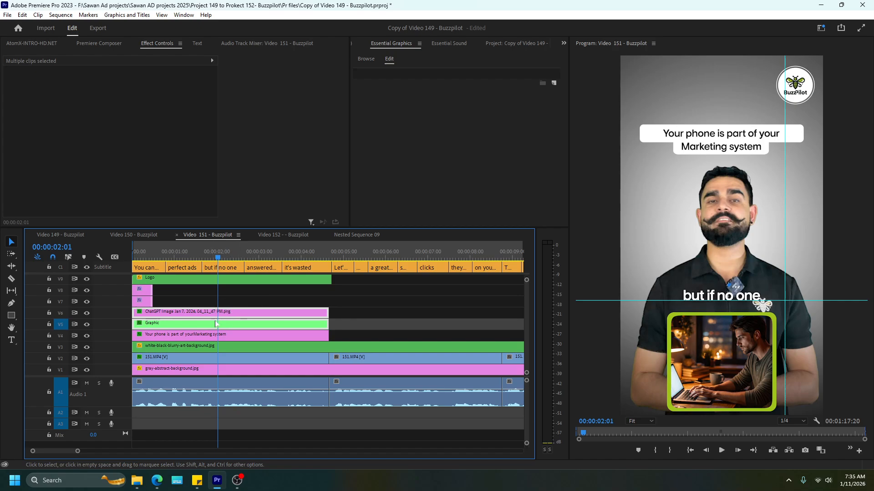
{"action": "left_click", "coordinate": [233, 297]}
{"action": "left_click", "coordinate": [234, 312]}
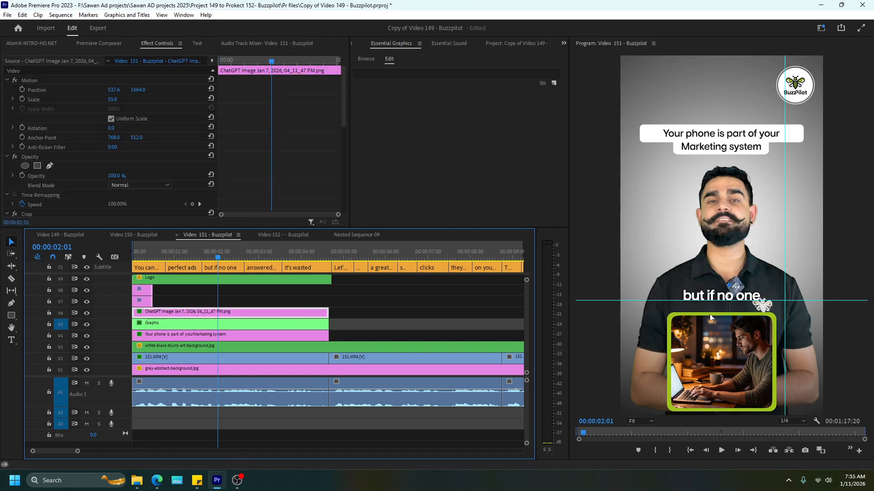
{"action": "left_click_drag", "start_coordinate": [147, 251], "coordinate": [62, 253]}
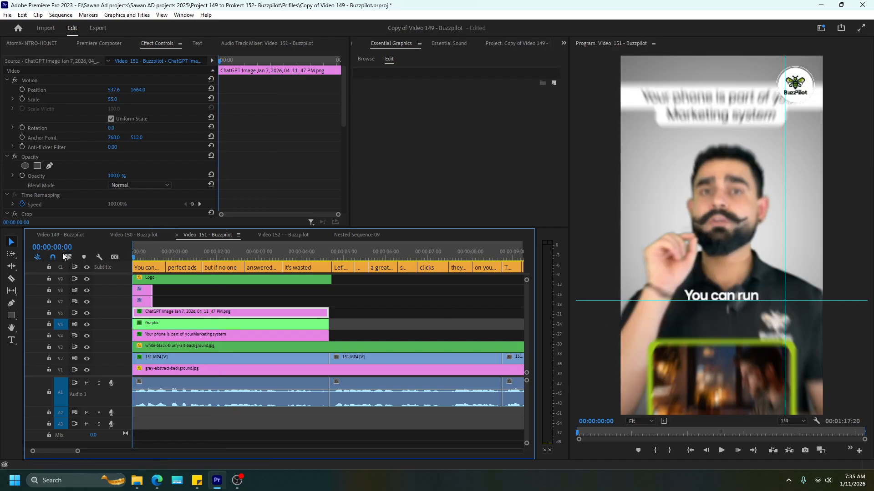
{"action": "key", "text": "space"}
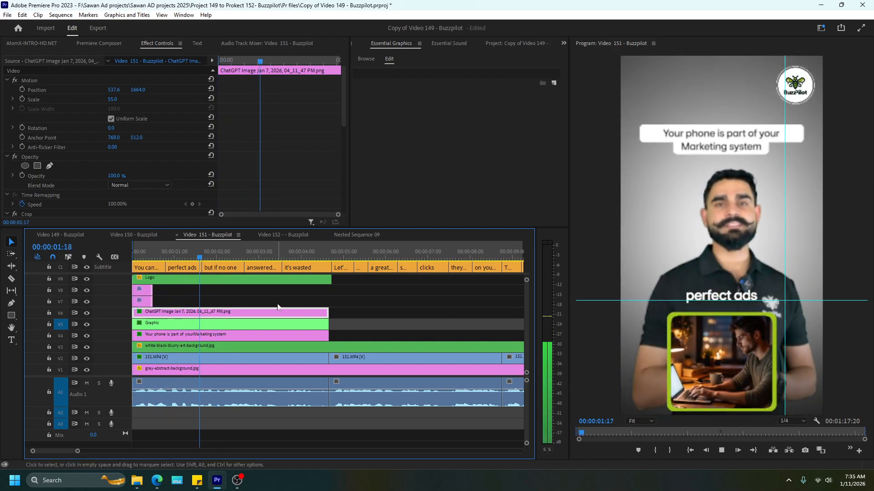
{"action": "key", "text": "space"}
{"action": "left_click_drag", "start_coordinate": [248, 297], "coordinate": [216, 313]}
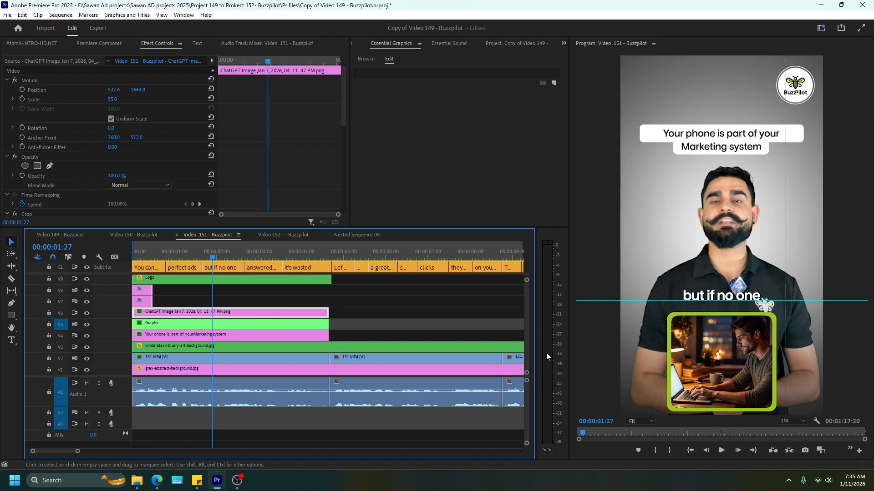
Switch to the browser, load chat.openai.com in a new tab and open the existing Image Request Evening chat
{"action": "left_click", "coordinate": [156, 481]}
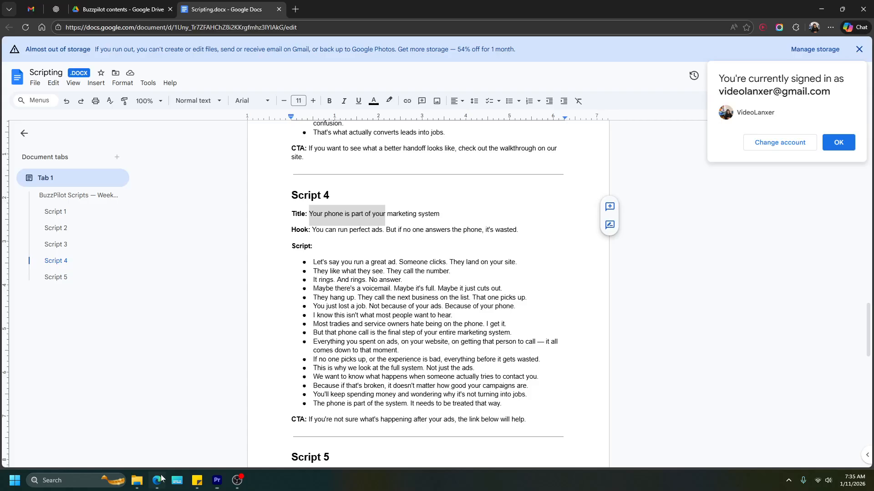
{"action": "left_click", "coordinate": [293, 9]}
{"action": "type", "text": "chat.openai.com"}
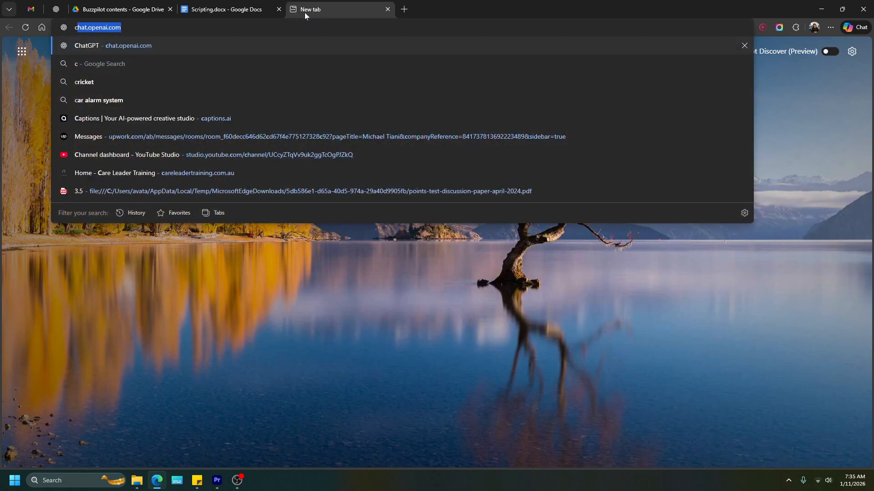
{"action": "key", "text": "Return"}
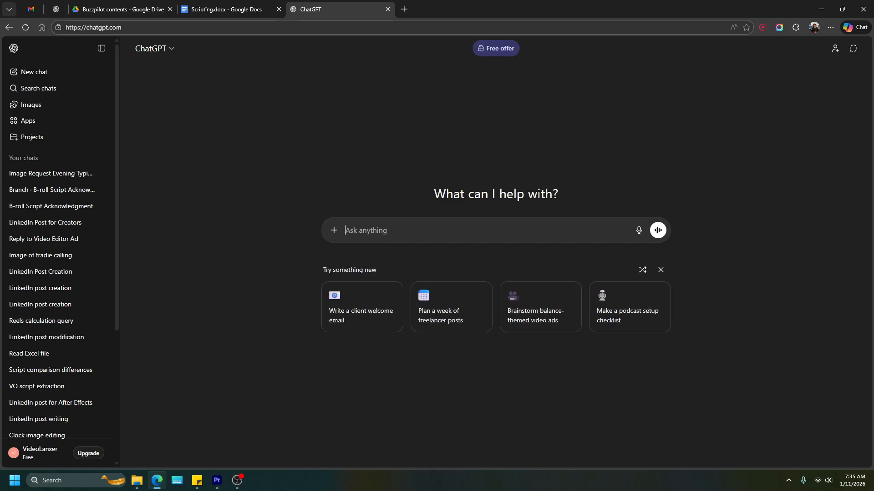
{"action": "left_click", "coordinate": [48, 176]}
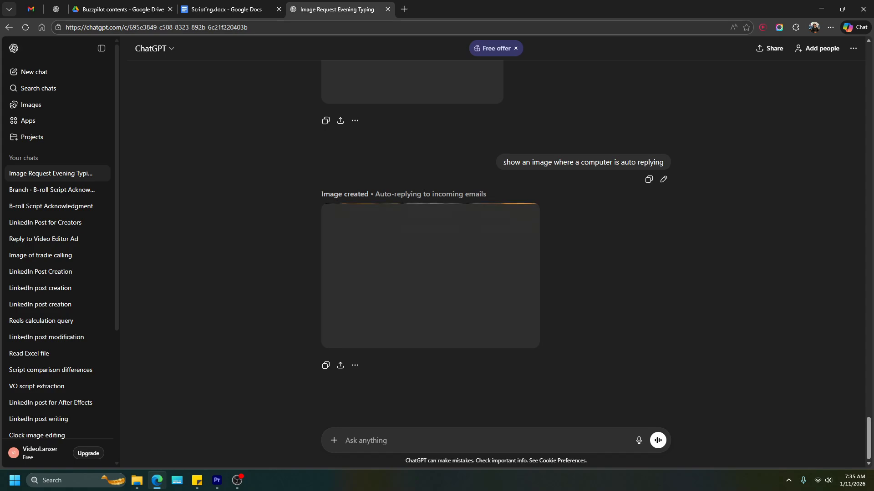
Submit the ChatGPT prompt "create an image where it shows ads are running on social media", reusing wording from the earlier image request
{"action": "left_click_drag", "start_coordinate": [531, 163], "coordinate": [567, 162]}
{"action": "left_click", "coordinate": [564, 165]}
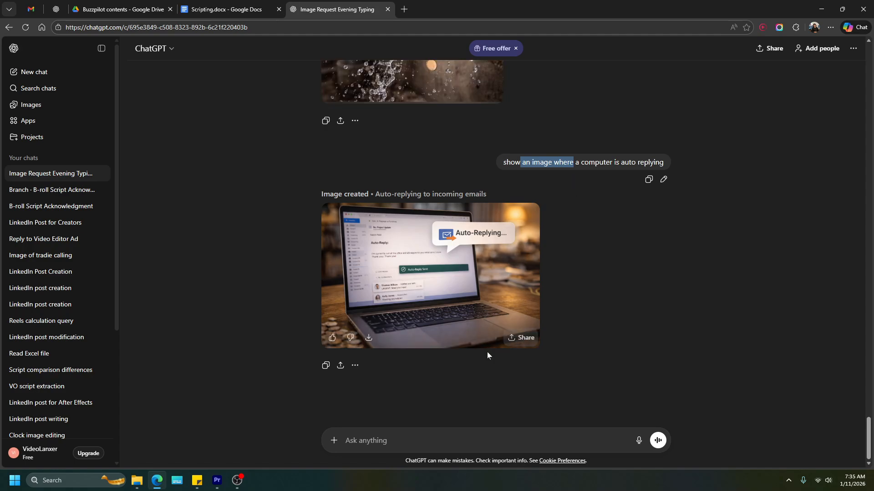
{"action": "left_click", "coordinate": [474, 440]}
{"action": "type", "text": "c"}
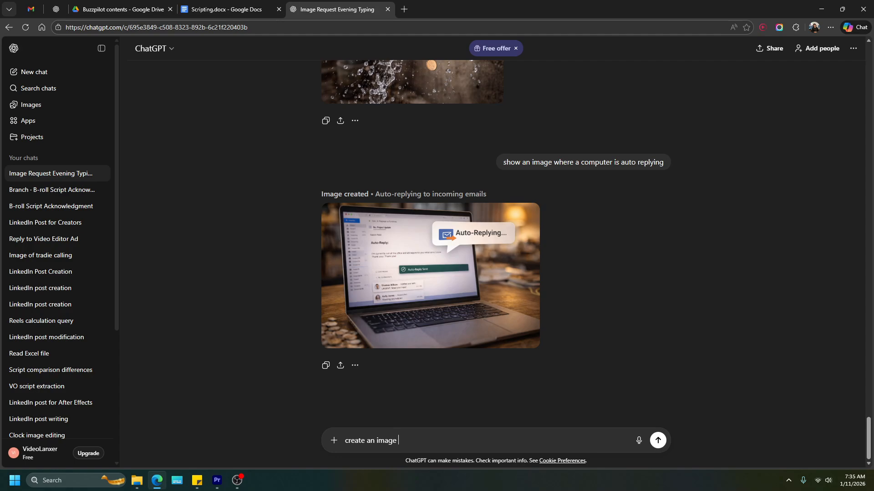
{"action": "type", "text": "reate an image"}
{"action": "type", "text": "an image where"}
{"action": "key", "text": "shift+End"}
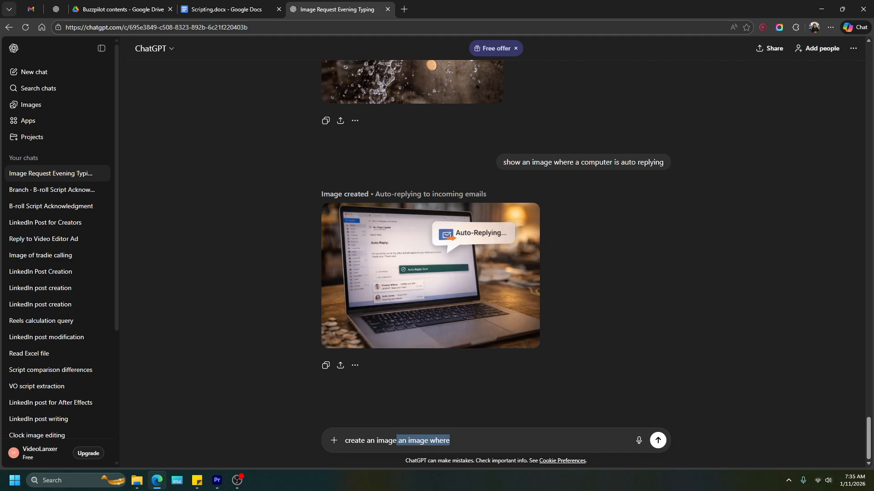
{"action": "type", "text": "ws ads"}
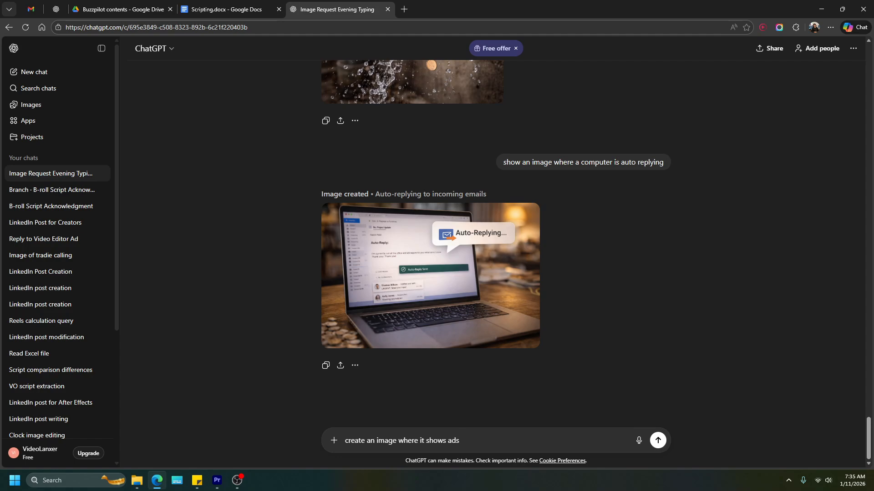
{"action": "type", "text": "running on social media"}
{"action": "key", "text": "Return"}
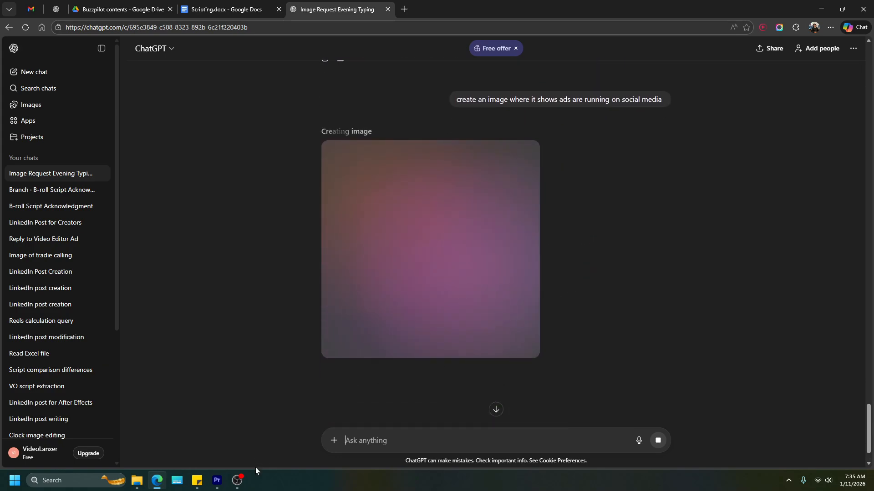
Back in Premiere Pro, play up to about 00:00:04:06 and duplicate the image and Graphic clips onto V8 and V7 from about 00:00:02
{"action": "left_click", "coordinate": [217, 481]}
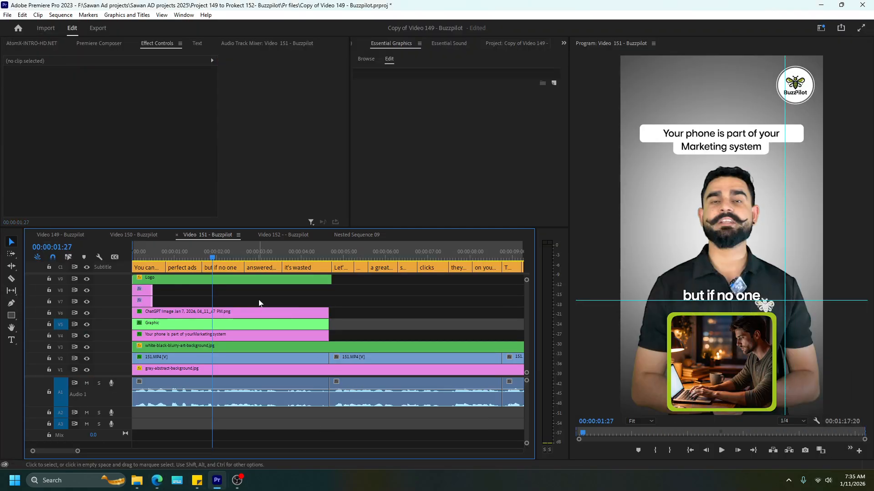
{"action": "key", "text": "space"}
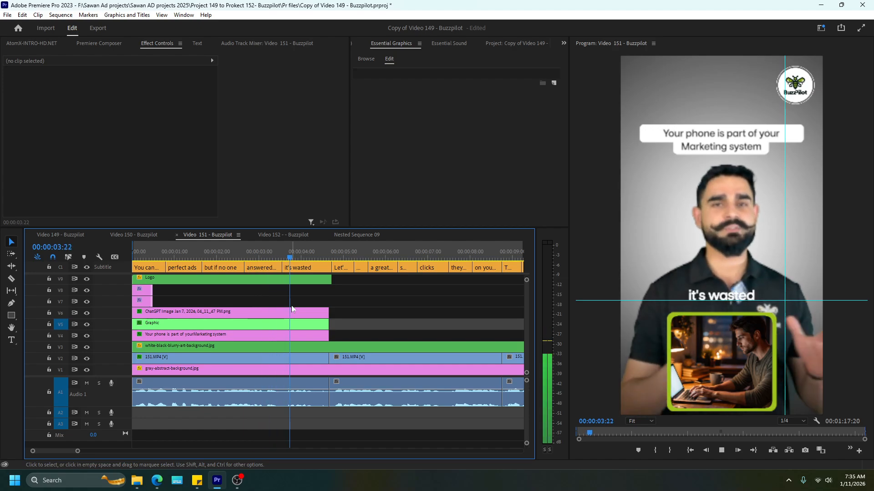
{"action": "left_click_drag", "start_coordinate": [258, 302], "coordinate": [289, 303]}
{"action": "left_click", "coordinate": [341, 303]}
Cut the duplicated image and Graphic clips at the end of the first 151.MP4 clip, delete the excess, and trim the Logo to match
{"action": "key", "text": "c"}
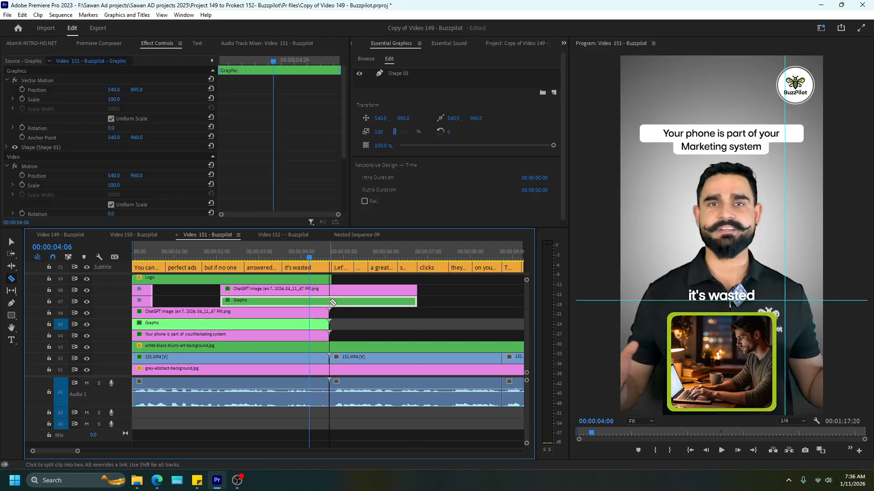
{"action": "left_click", "coordinate": [328, 302]}
{"action": "left_click", "coordinate": [329, 291]}
{"action": "key", "text": "v"}
{"action": "left_click", "coordinate": [353, 287], "text": "shift"}
{"action": "key", "text": "Delete"}
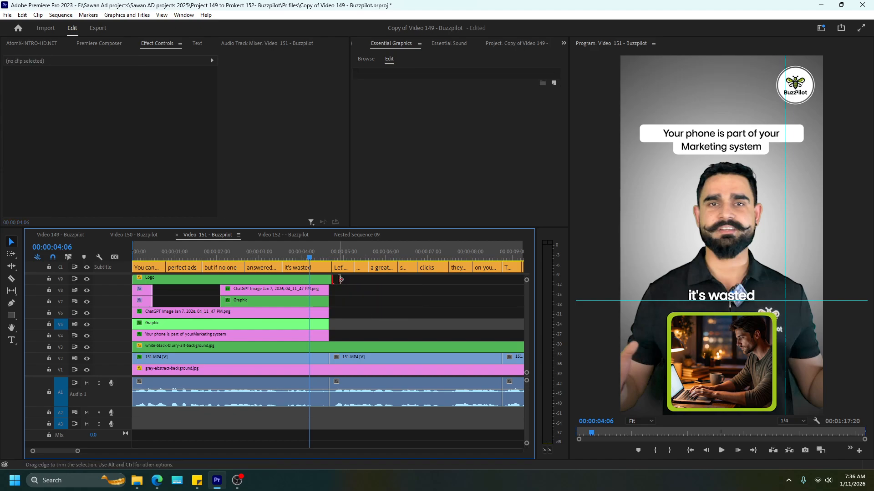
{"action": "left_click", "coordinate": [259, 299]}
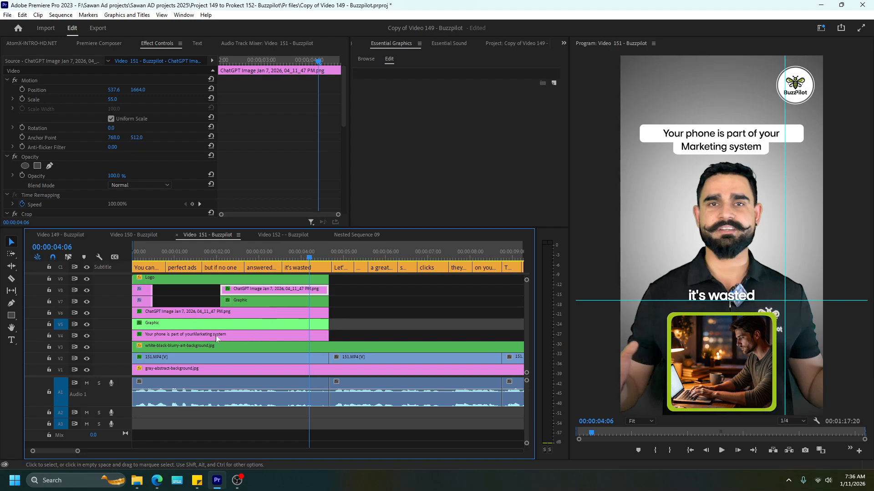
Inspect the ChatGPT image clip on V6 in the source preview and check the new image's generation progress in ChatGPT
{"action": "left_click", "coordinate": [310, 325]}
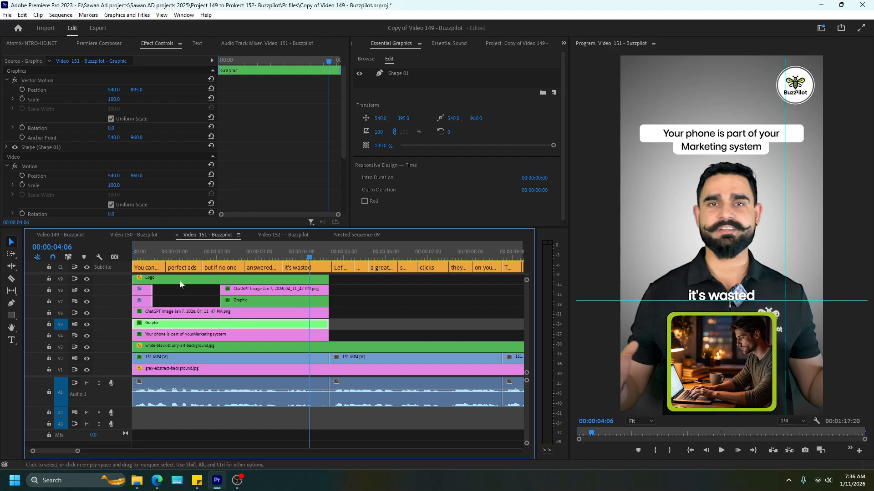
{"action": "left_click", "coordinate": [207, 254]}
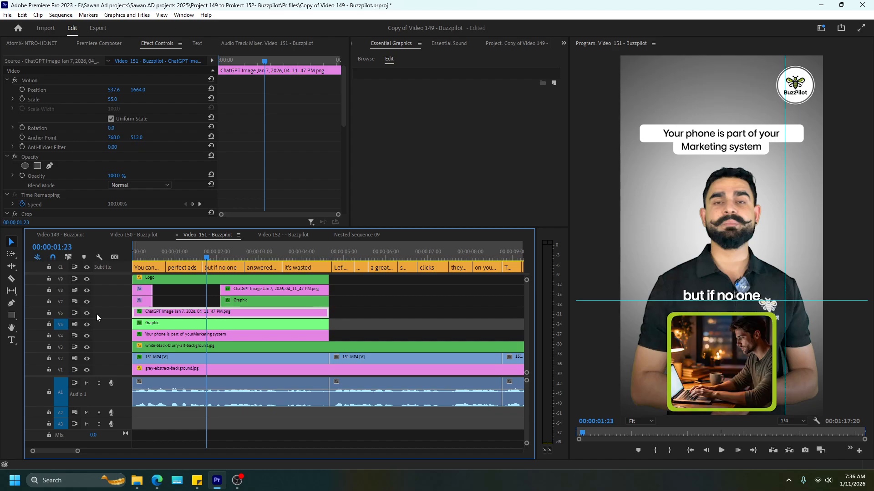
{"action": "double_click", "coordinate": [156, 314]}
{"action": "right_click", "coordinate": [156, 315]}
{"action": "left_click", "coordinate": [147, 315]}
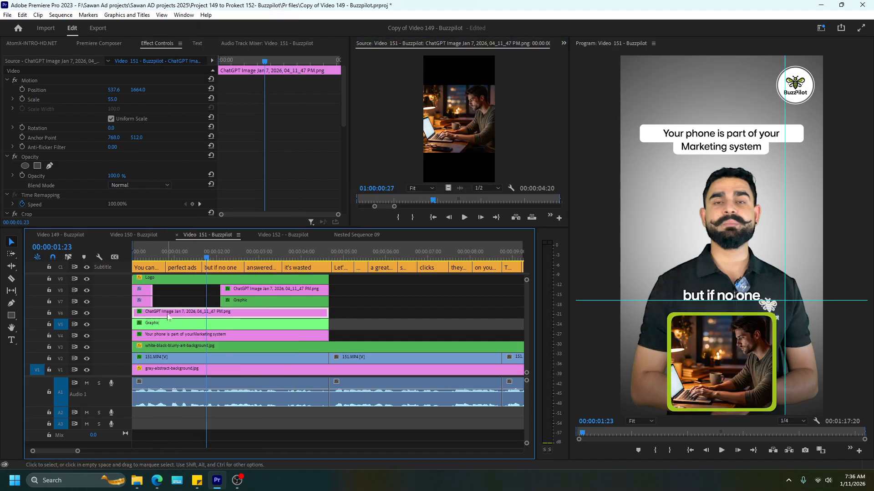
{"action": "left_click", "coordinate": [157, 480]}
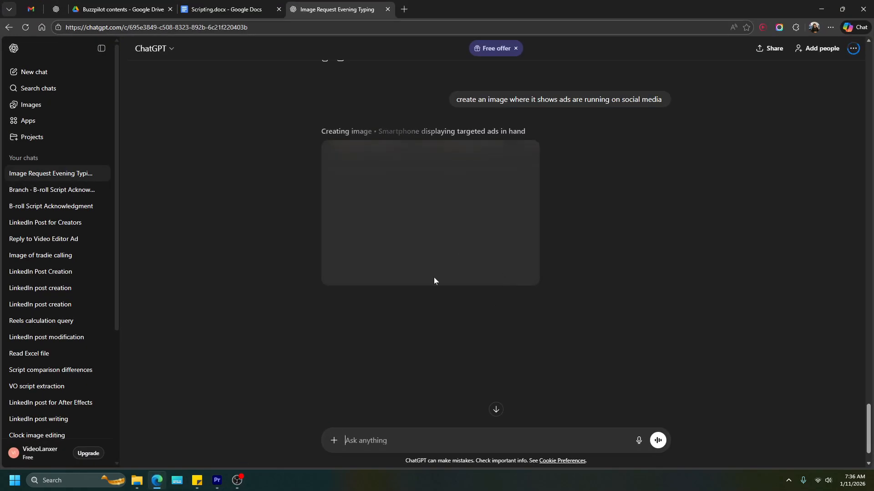
{"action": "left_click", "coordinate": [821, 10]}
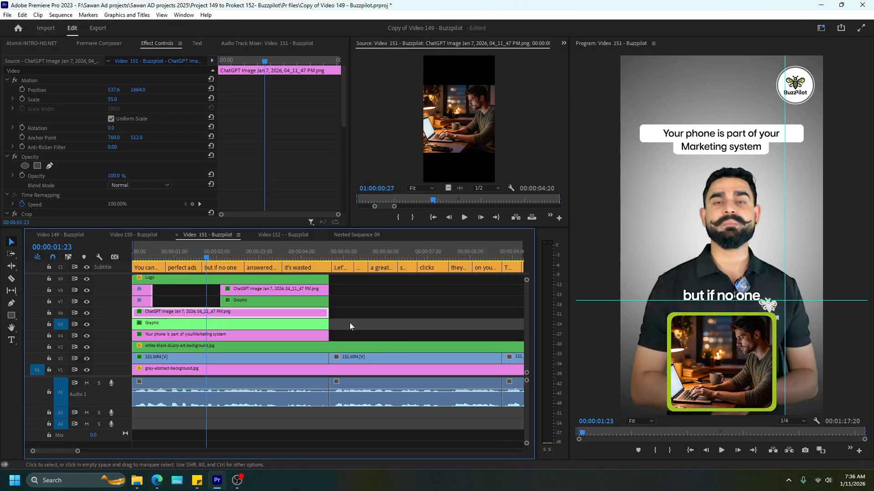
Try shortening the V6 image and V5 Graphic clips to about where the duplicated pair begins on V7 and V8
{"action": "left_click", "coordinate": [264, 258]}
{"action": "left_click", "coordinate": [248, 304]}
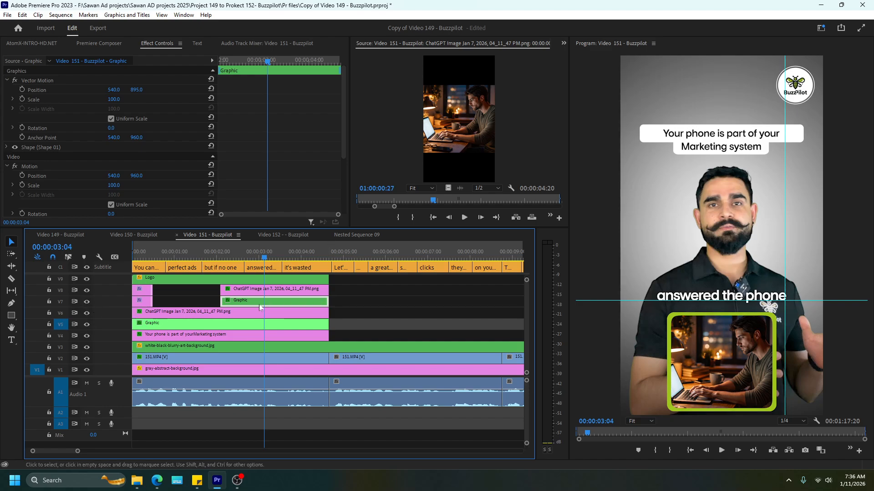
{"action": "left_click", "coordinate": [245, 292]}
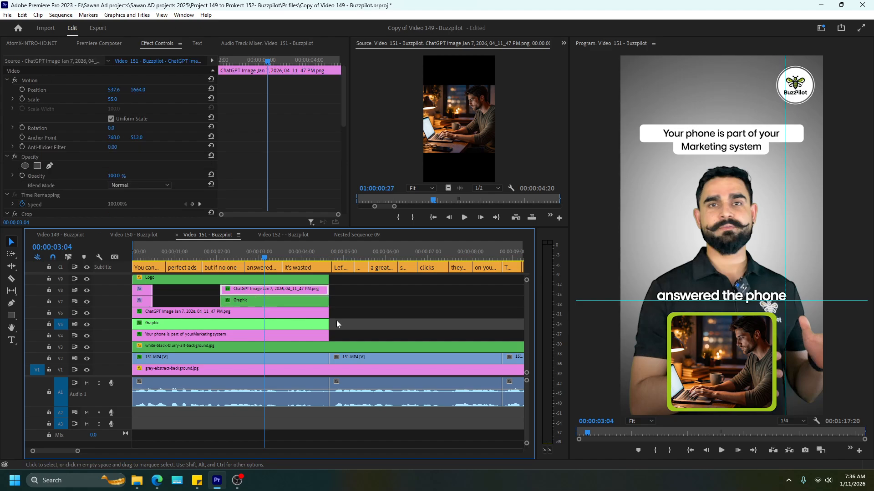
{"action": "left_click_drag", "start_coordinate": [340, 323], "coordinate": [233, 320]}
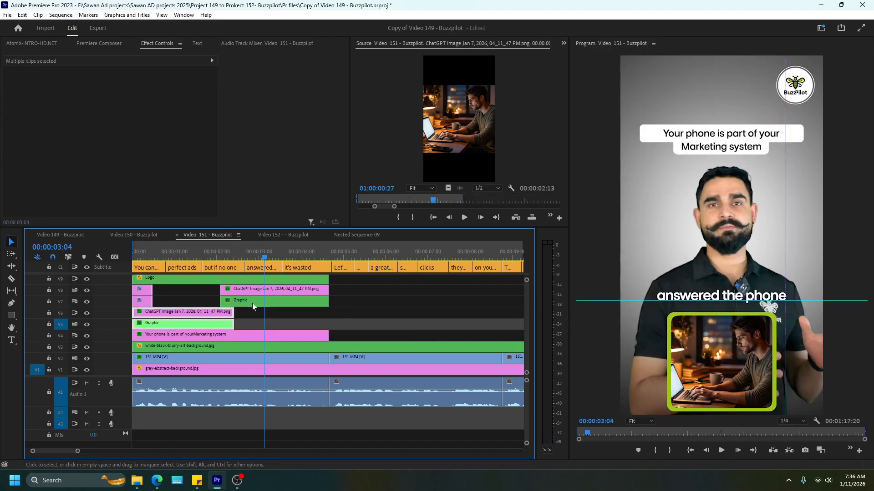
{"action": "left_click", "coordinate": [252, 304]}
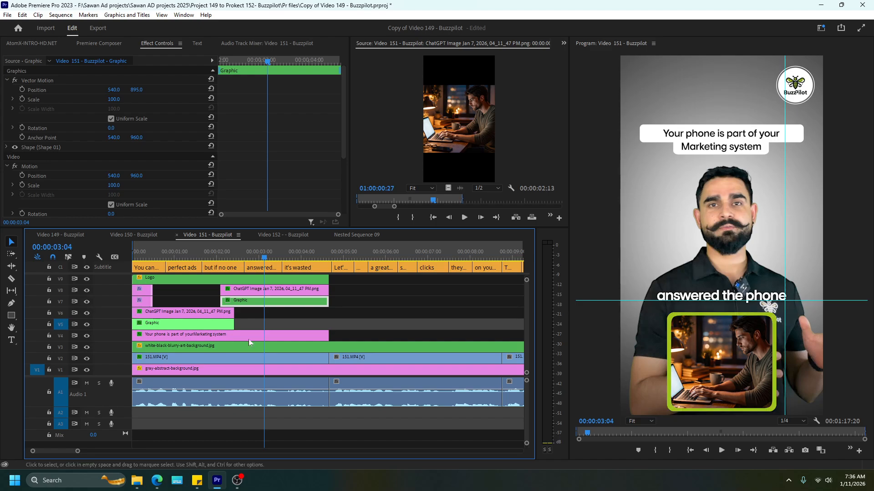
{"action": "left_click_drag", "start_coordinate": [257, 312], "coordinate": [226, 320]}
{"action": "left_click_drag", "start_coordinate": [233, 320], "coordinate": [328, 319]}
{"action": "left_click", "coordinate": [342, 322]}
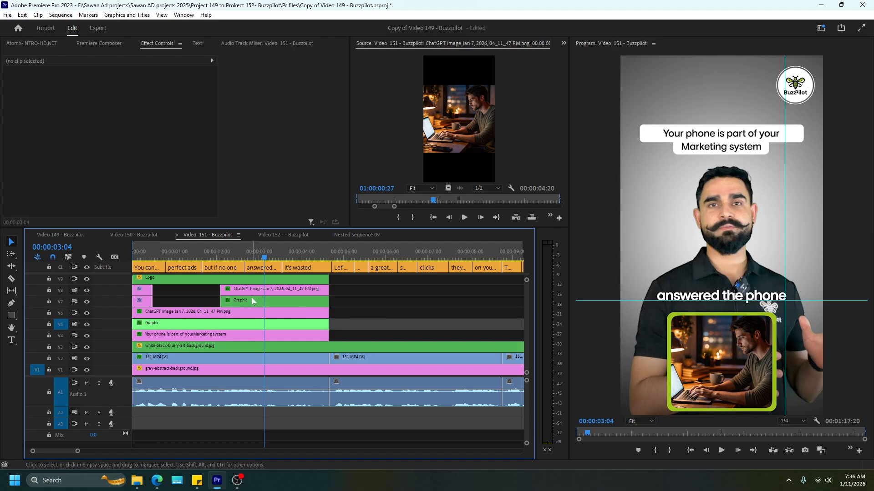
{"action": "left_click", "coordinate": [286, 317]}
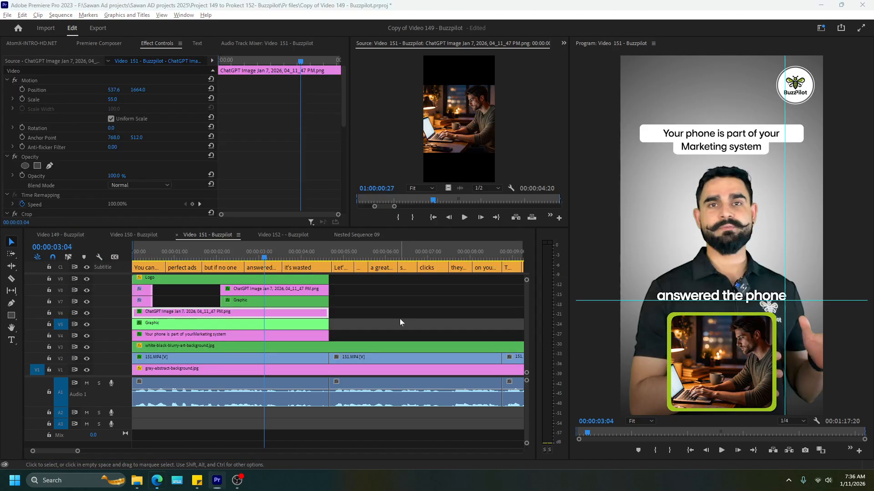
Save the generated smartphone ads image from ChatGPT as PNG in the assets folder of Project 149 to Prokect 152- Buzzpilot
{"action": "key", "text": "alt+Tab"}
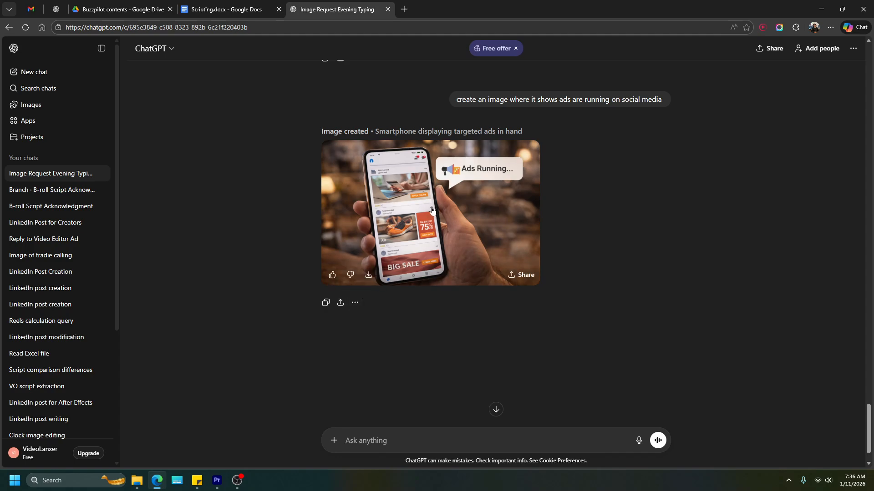
{"action": "left_click", "coordinate": [357, 270]}
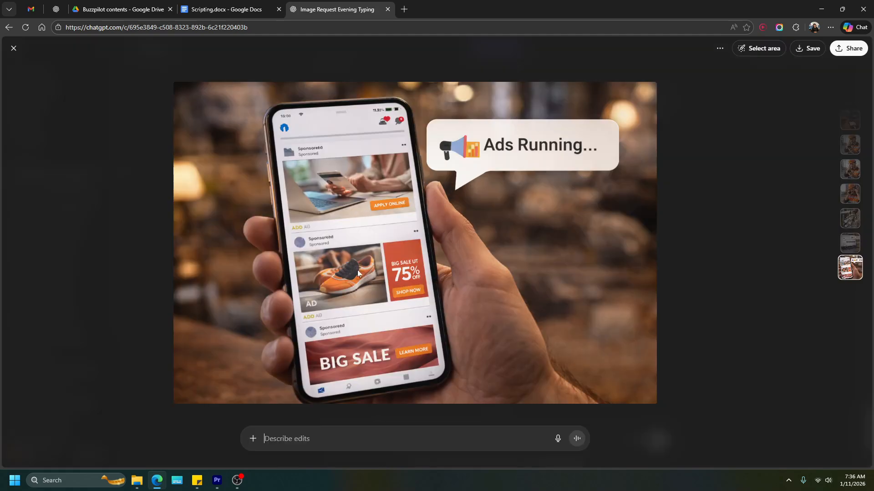
{"action": "left_click", "coordinate": [806, 48]}
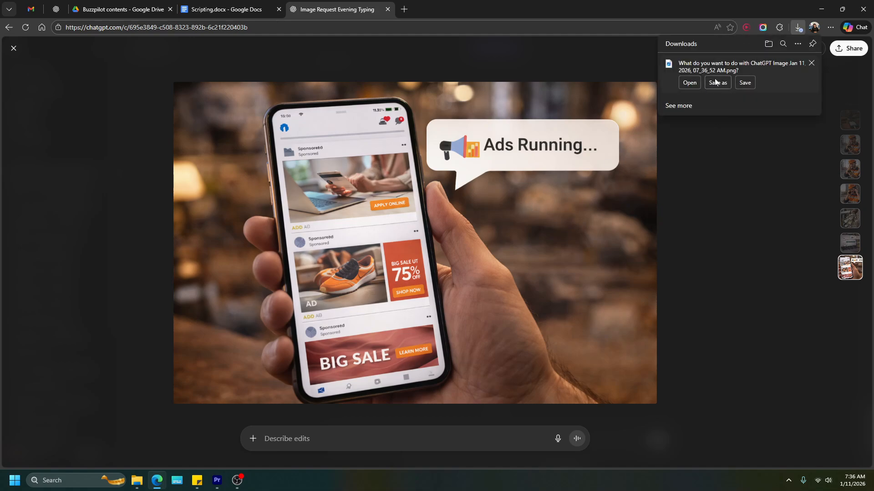
{"action": "left_click", "coordinate": [715, 82]}
{"action": "left_click", "coordinate": [485, 50]}
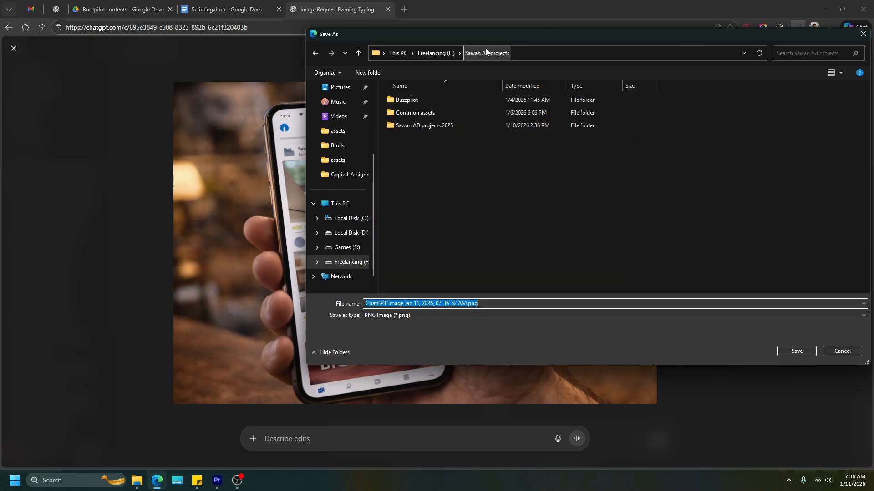
{"action": "double_click", "coordinate": [416, 127]}
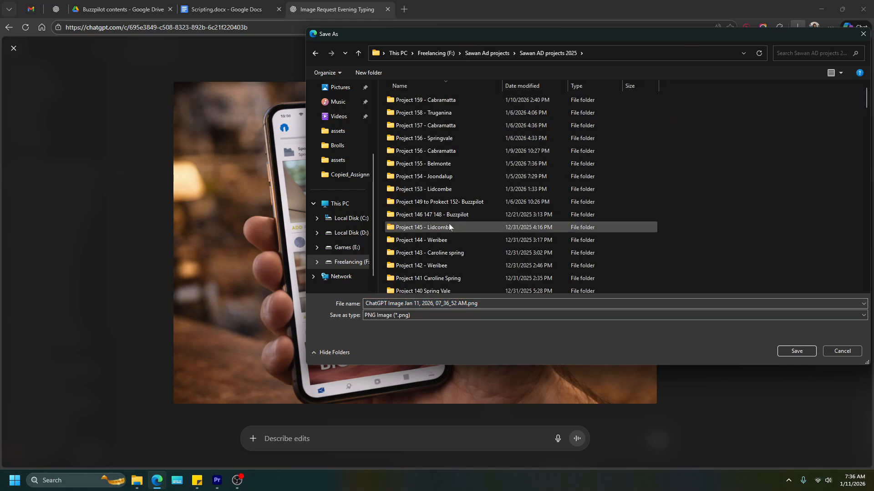
{"action": "double_click", "coordinate": [435, 202]}
{"action": "double_click", "coordinate": [415, 104]}
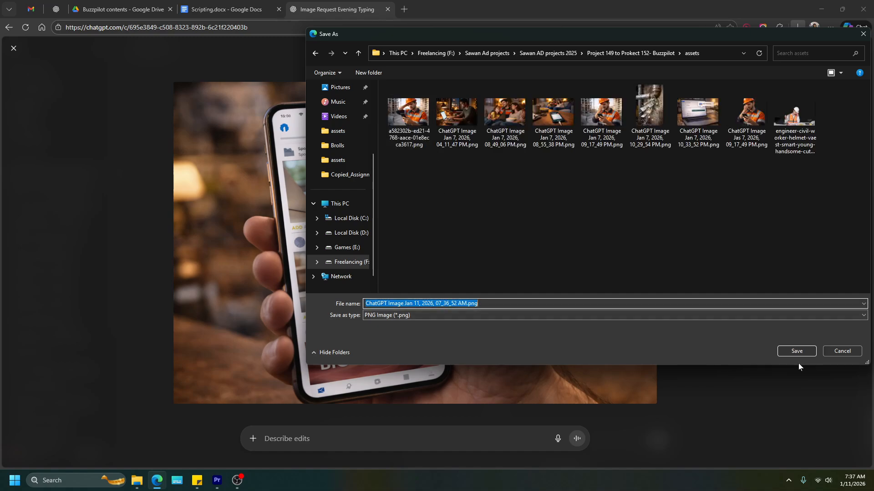
{"action": "left_click", "coordinate": [798, 352]}
{"action": "left_click", "coordinate": [741, 227]}
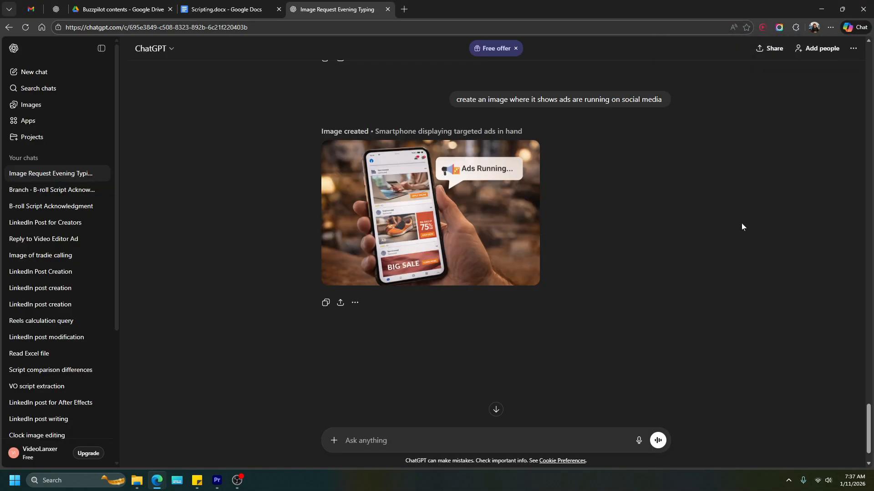
Switch back to Premiere Pro and play the Video 151 sequence from about 00:00:02:00 to review the spoken line
{"action": "key", "text": "alt+Tab"}
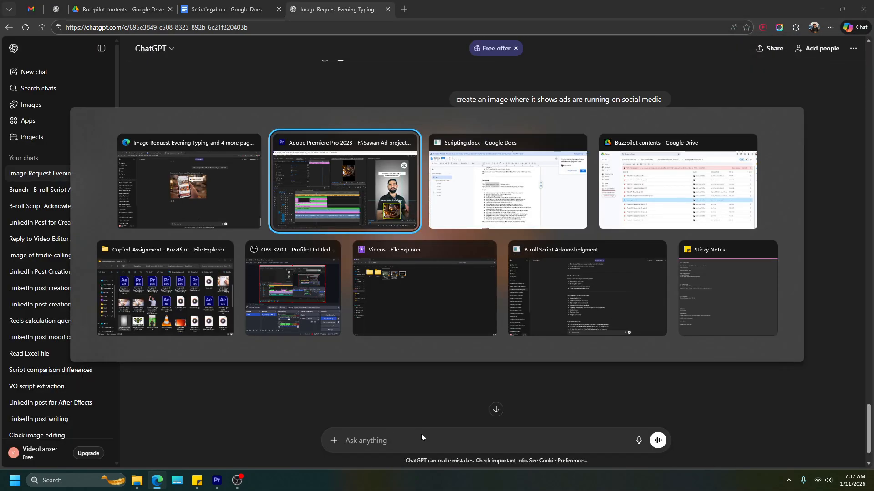
{"action": "left_click", "coordinate": [220, 263]}
{"action": "key", "text": "space"}
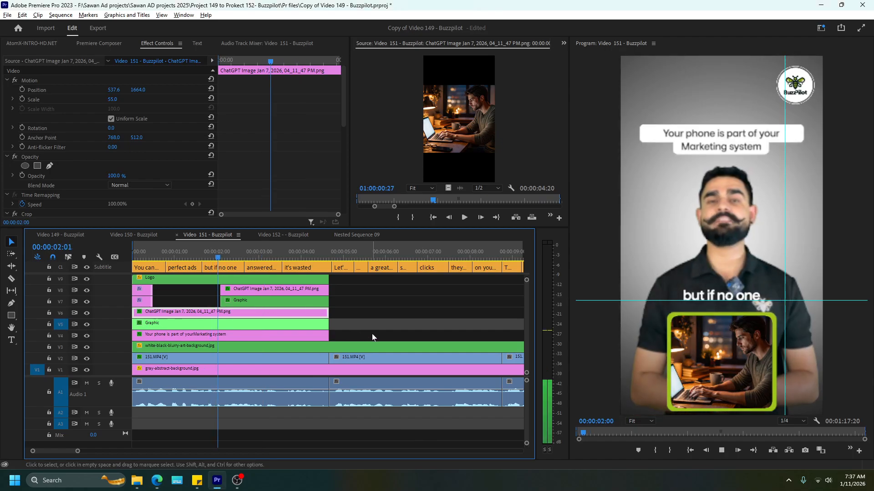
In ChatGPT, reuse the earlier prompt's opening to request "create an image where a phone is ringing but no one is picking up"
{"action": "key", "text": "alt+Tab"}
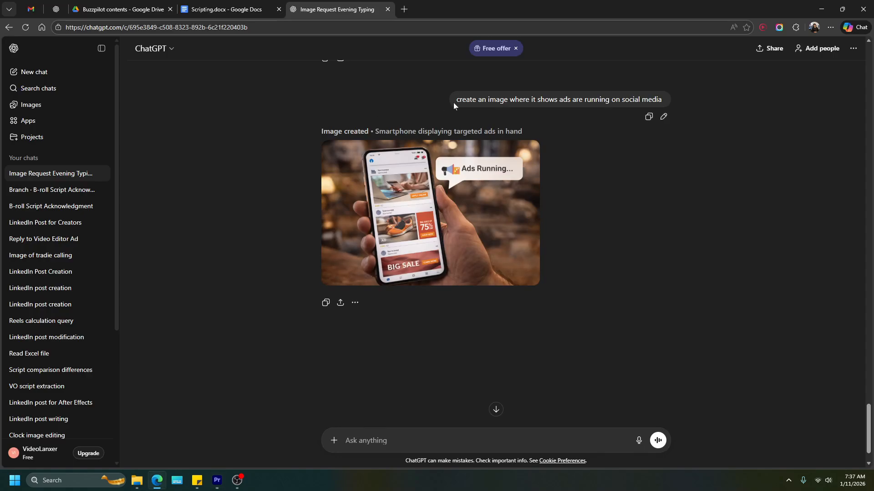
{"action": "left_click_drag", "start_coordinate": [454, 100], "coordinate": [515, 100]}
{"action": "key", "text": "ctrl+c"}
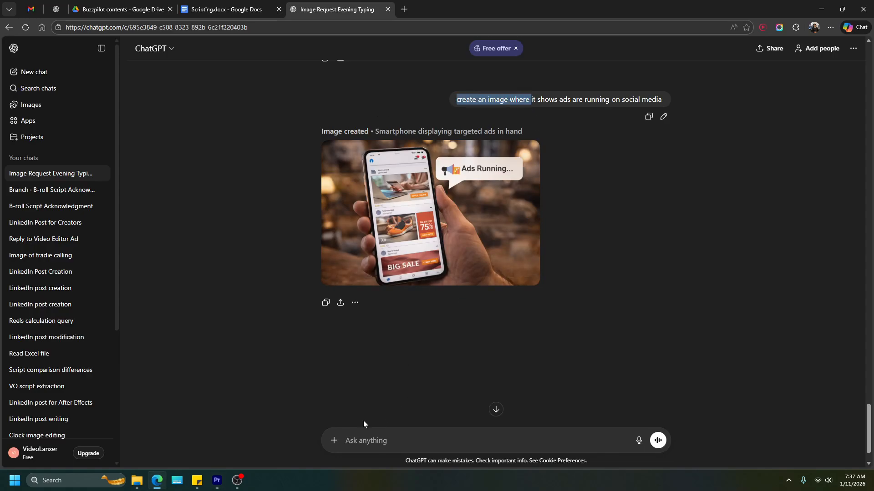
{"action": "left_click", "coordinate": [364, 440]}
{"action": "key", "text": "ctrl+v"}
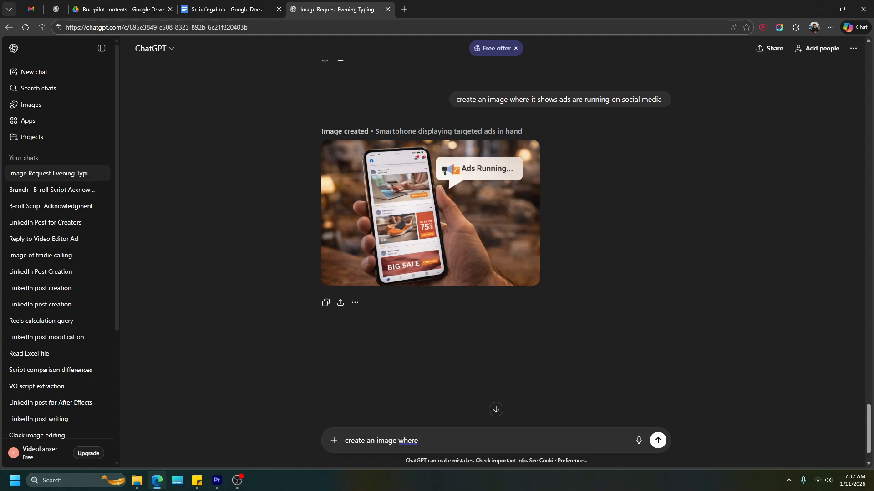
{"action": "type", "text": "a phone is ringing but no op"}
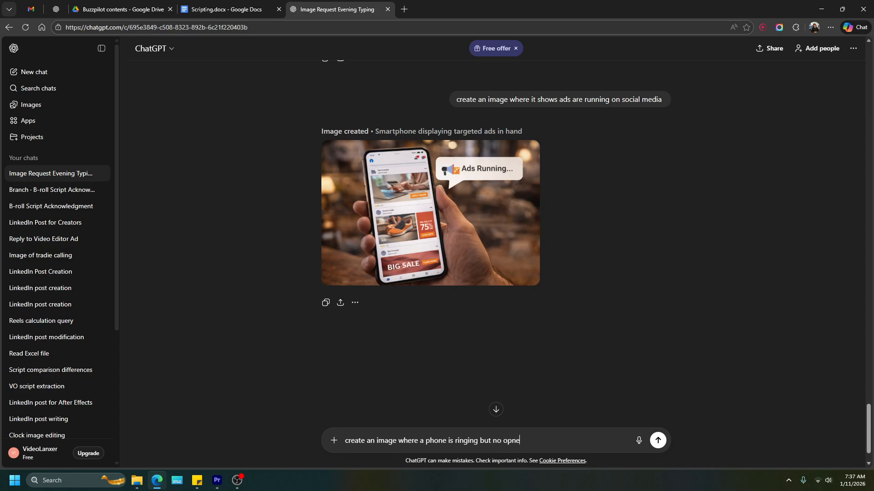
{"action": "type", "text": "ne"}
{"action": "key", "text": "BackSpace"}
{"action": "key", "text": "BackSpace"}
{"action": "key", "text": "BackSpace"}
{"action": "key", "text": "Return"}
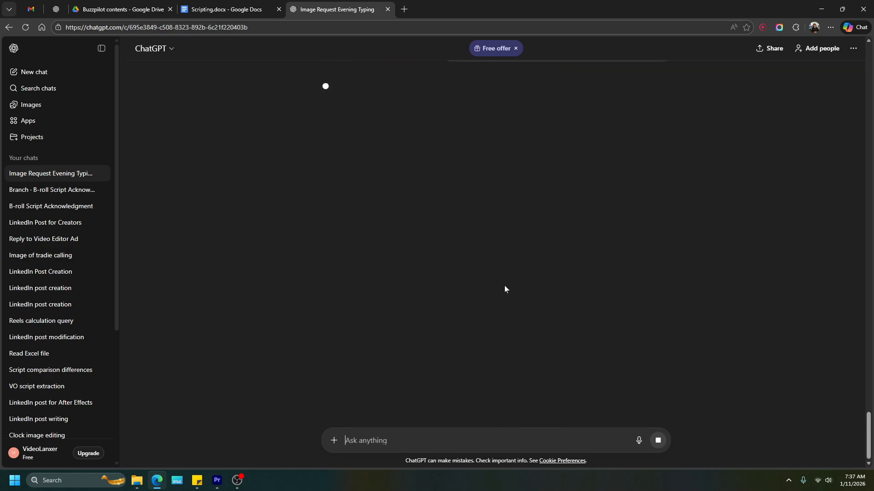
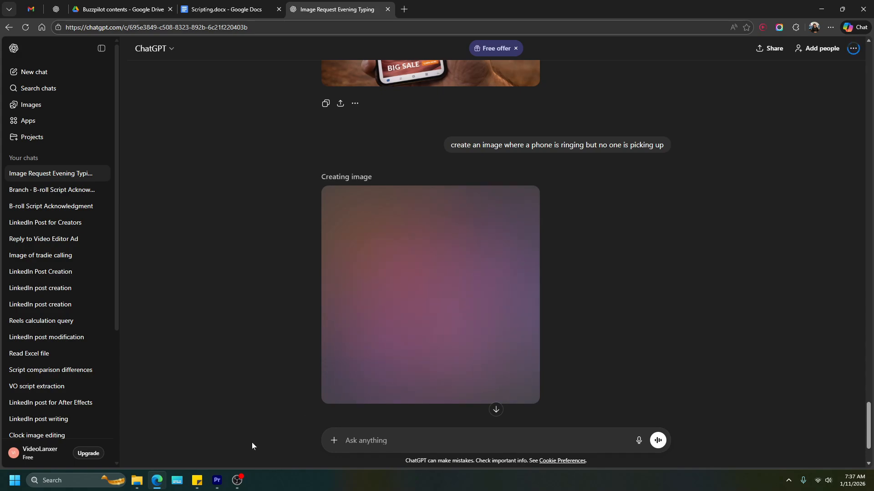
Bring the downloaded ChatGPT Image Jan 11, 2026, 07_36_52 AM.png from the browser's downloads into Premiere Pro's source preview
{"action": "mouse_move", "coordinate": [163, 479]}
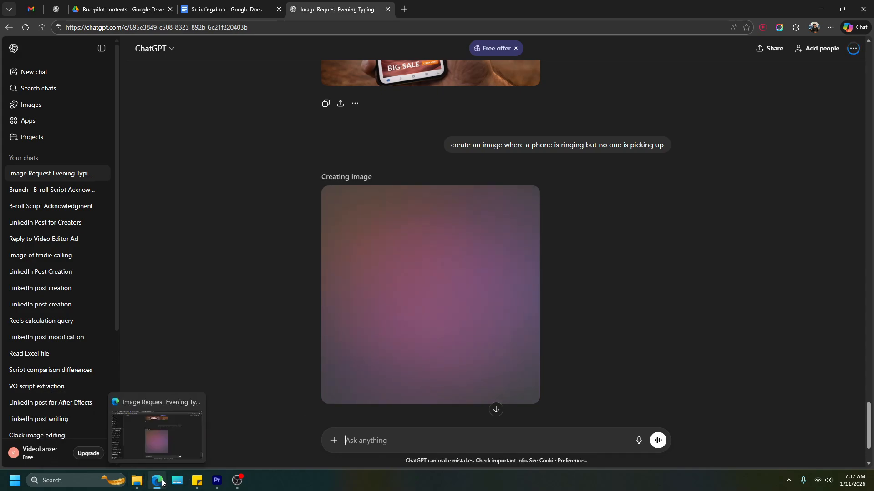
{"action": "left_click", "coordinate": [264, 423]}
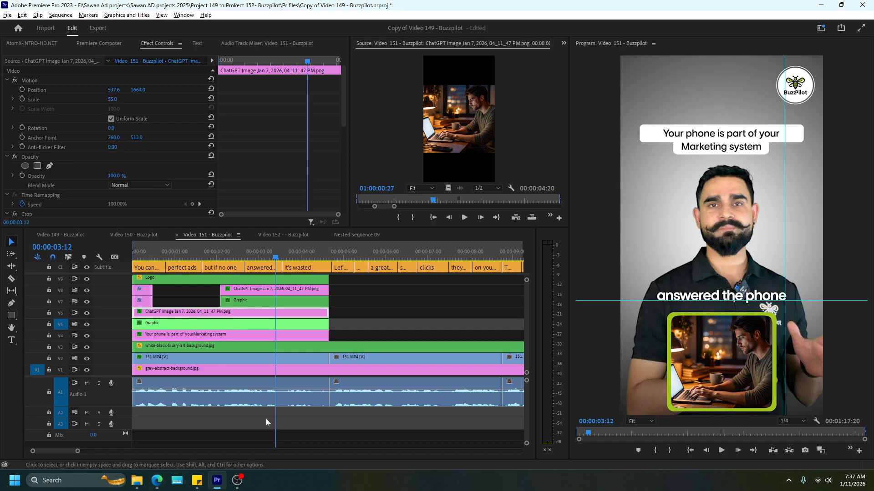
{"action": "left_click", "coordinate": [360, 320]}
{"action": "left_click", "coordinate": [250, 311]}
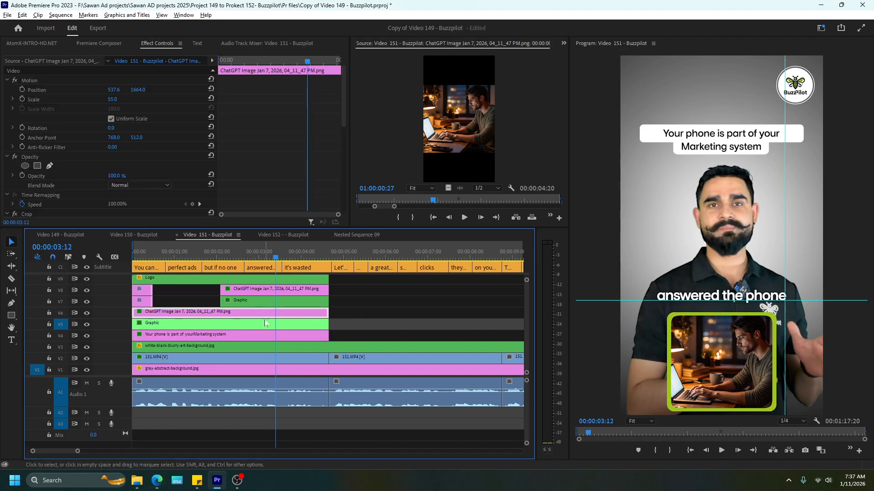
{"action": "left_click", "coordinate": [159, 480]}
{"action": "left_click", "coordinate": [831, 27]}
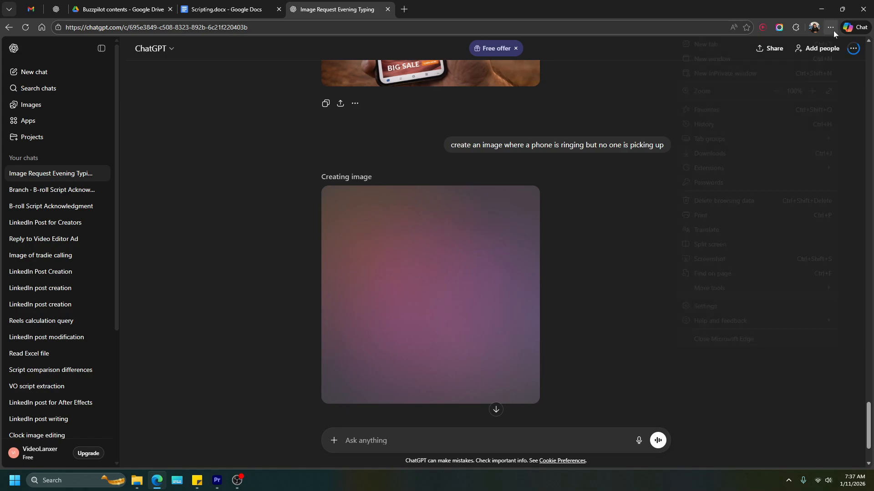
{"action": "left_click", "coordinate": [705, 152]}
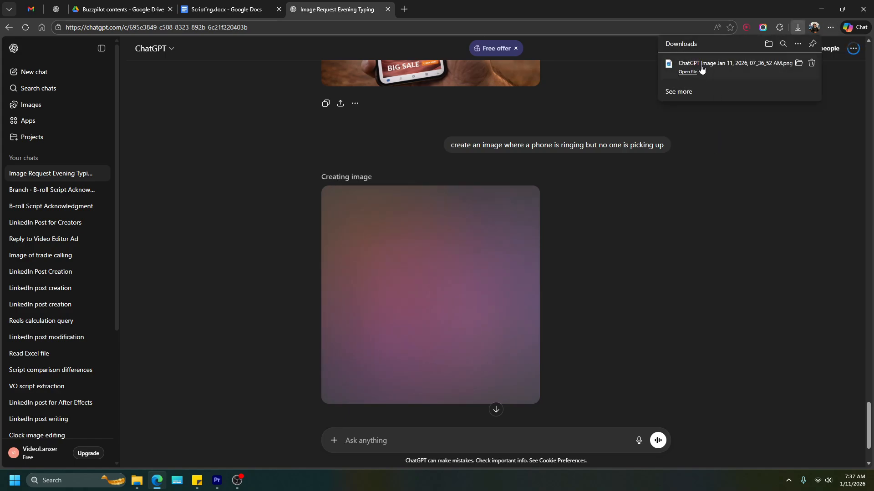
{"action": "left_click_drag", "start_coordinate": [706, 67], "coordinate": [466, 127]}
{"action": "key", "text": "alt+Tab"}
Replace the V6 image clip with the new smartphone ads image, keeping its effects, and compare it with the old one at 00:00:01:26
{"action": "left_click", "coordinate": [209, 313]}
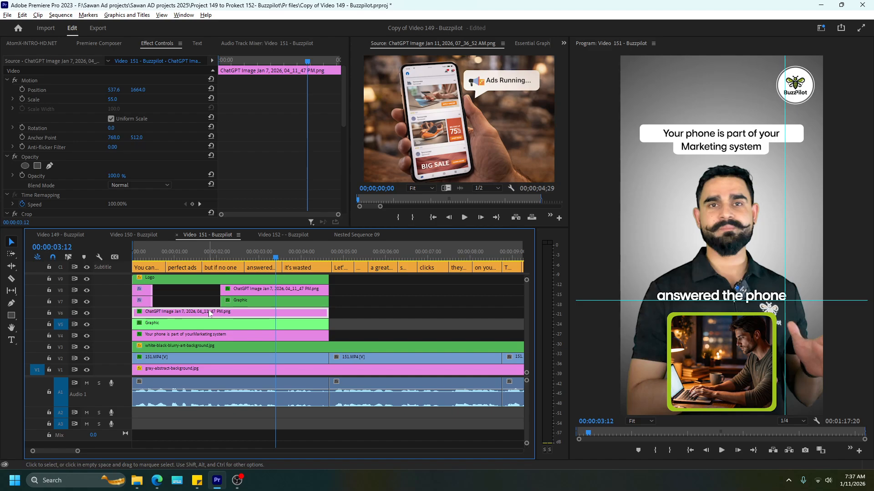
{"action": "left_click_drag", "start_coordinate": [441, 130], "coordinate": [290, 313]}
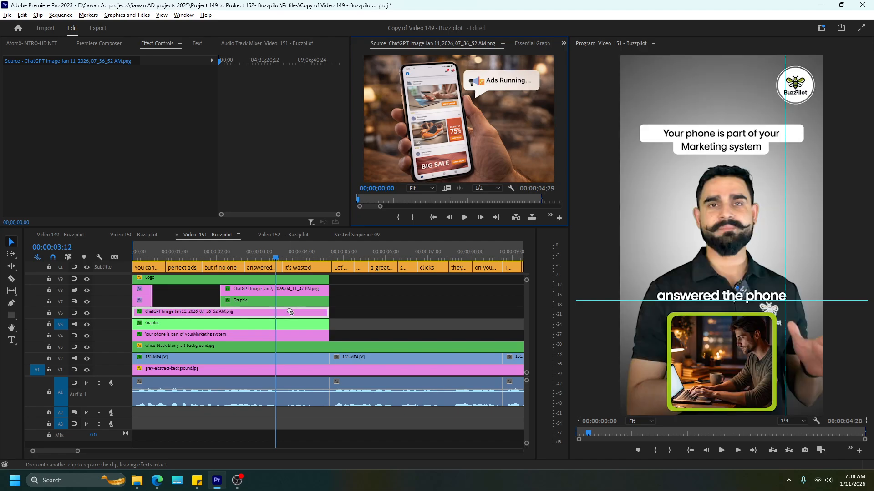
{"action": "left_click", "coordinate": [210, 254]}
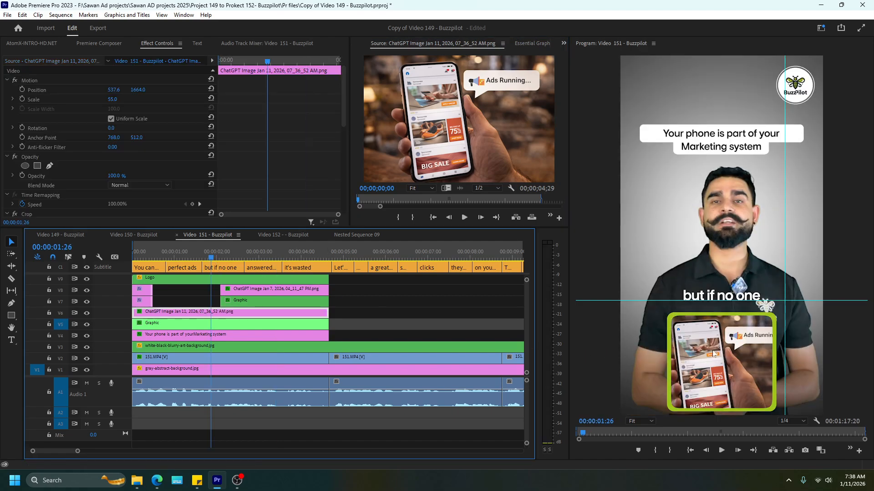
{"action": "key", "text": "ctrl+z"}
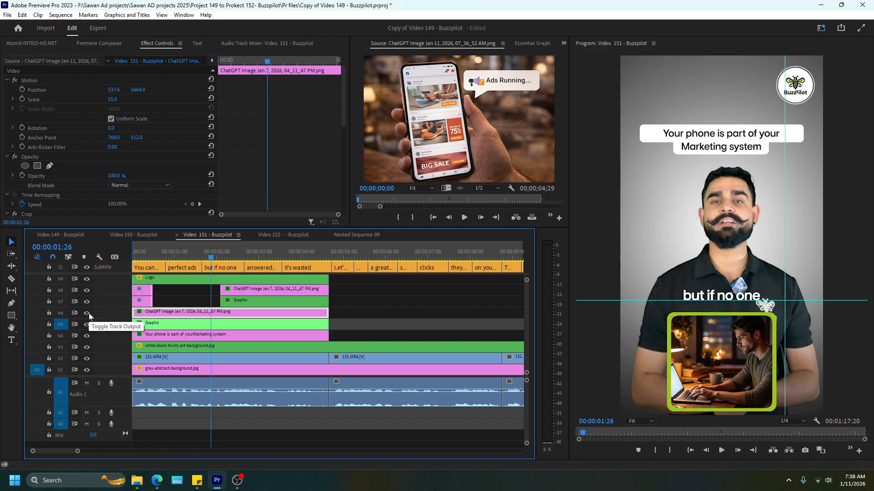
{"action": "key", "text": "ctrl+shift+z"}
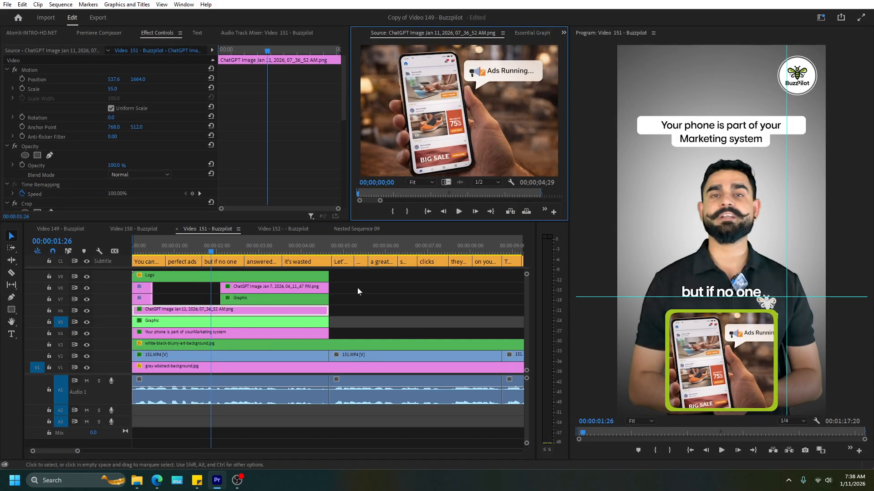
Play the sequence from the start to about 00:00:01:23 to review the new image in the green frame
{"action": "left_click", "coordinate": [469, 111]}
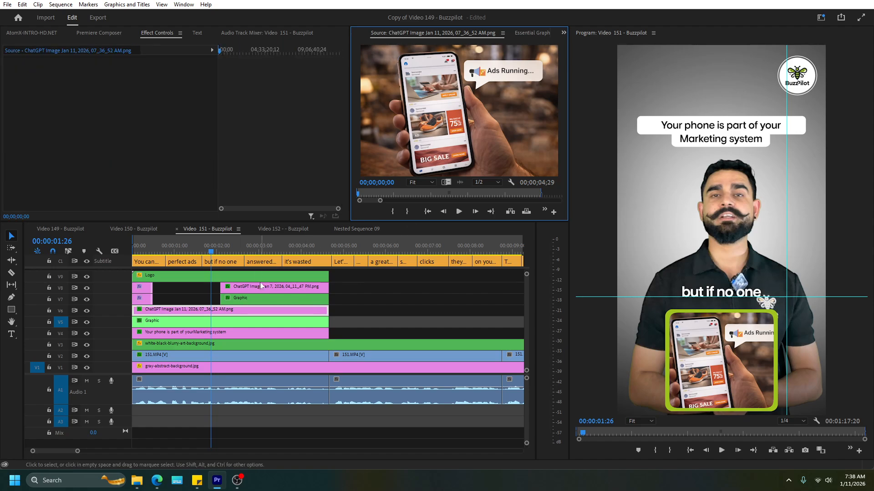
{"action": "left_click", "coordinate": [255, 246]}
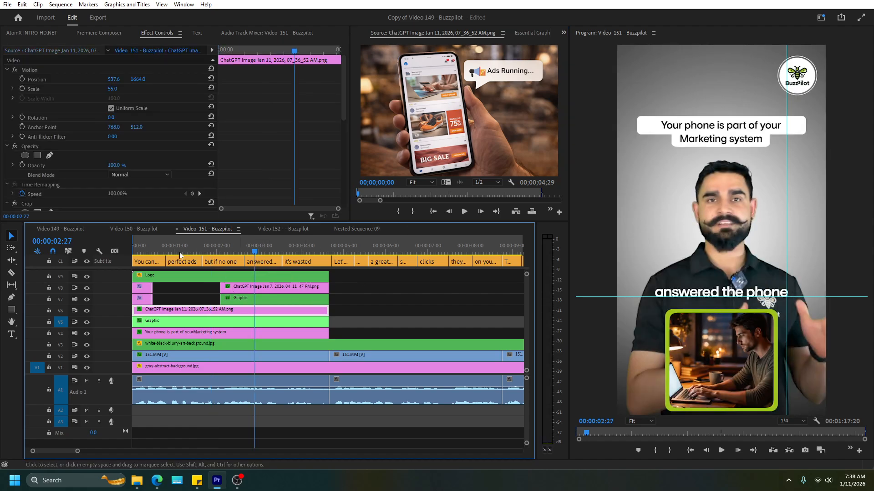
{"action": "left_click_drag", "start_coordinate": [179, 249], "coordinate": [91, 253]}
{"action": "key", "text": "space"}
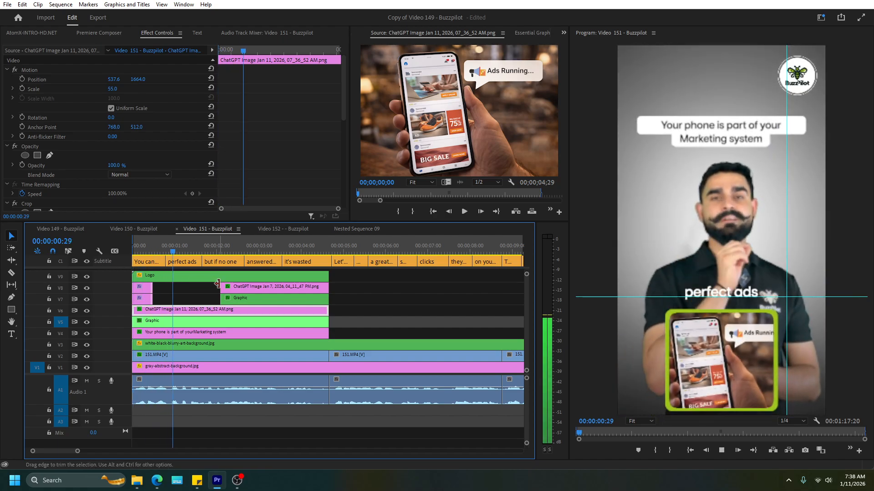
{"action": "key", "text": "space"}
{"action": "left_click_drag", "start_coordinate": [190, 302], "coordinate": [185, 317]}
{"action": "right_click", "coordinate": [185, 318]}
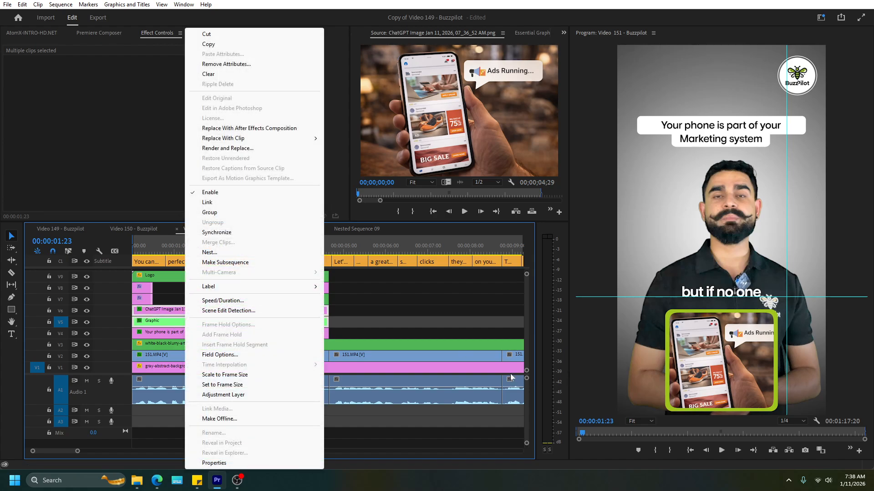
{"action": "left_click", "coordinate": [482, 345]}
Set the scale of the V6 smartphone ads image to 50
{"action": "left_click_drag", "start_coordinate": [182, 296], "coordinate": [176, 315]}
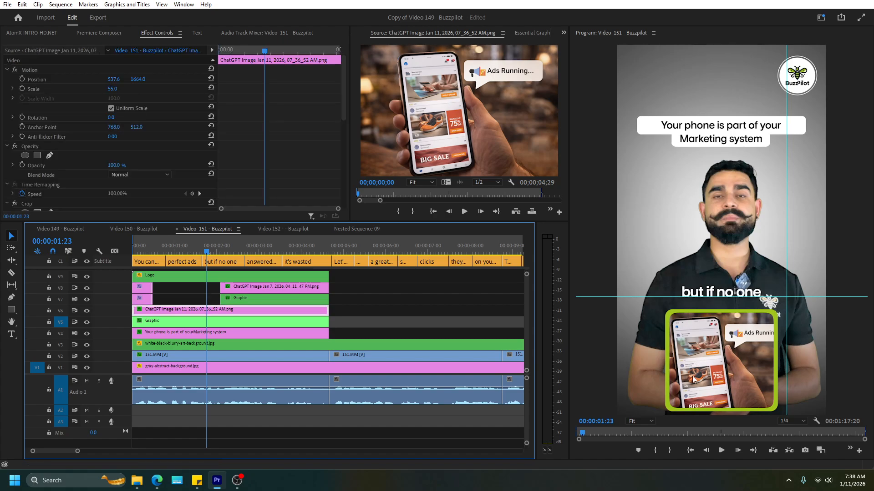
{"action": "left_click", "coordinate": [118, 93]}
{"action": "mouse_move", "coordinate": [120, 91]}
{"action": "left_mouse_down"}
{"action": "mouse_move", "coordinate": [100, 91]}
{"action": "mouse_move", "coordinate": [125, 90]}
{"action": "left_mouse_up"}
{"action": "key", "text": "ctrl+z"}
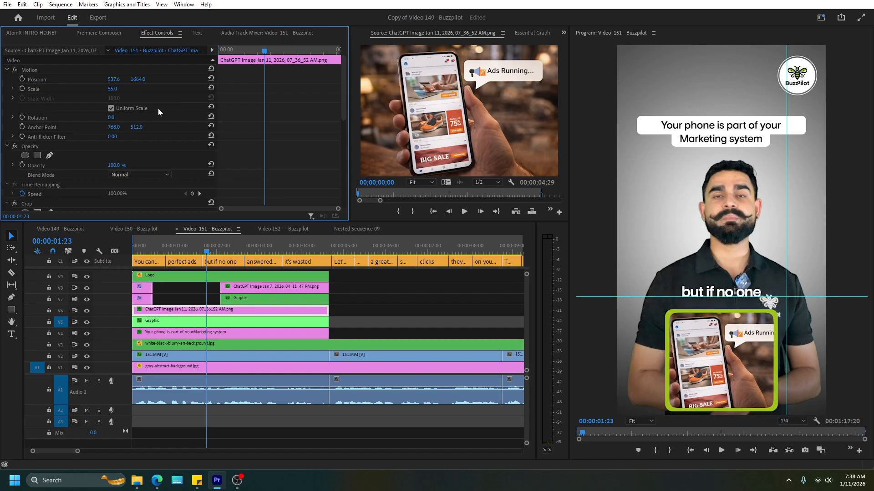
{"action": "left_click", "coordinate": [118, 90]}
{"action": "type", "text": "50"}
{"action": "key", "text": "Return"}
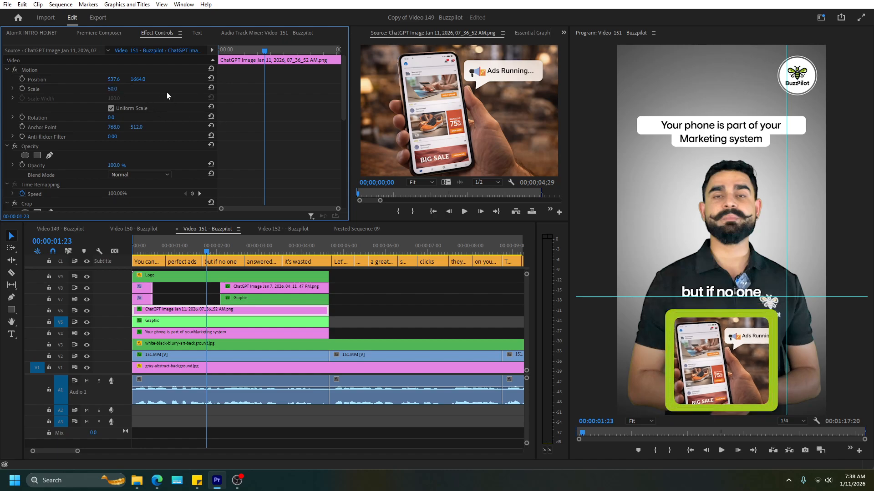
Toggle the Roughen Edges and Crop effects of the V6 smartphone ads image off and on to compare their influence
{"action": "left_click", "coordinate": [192, 314]}
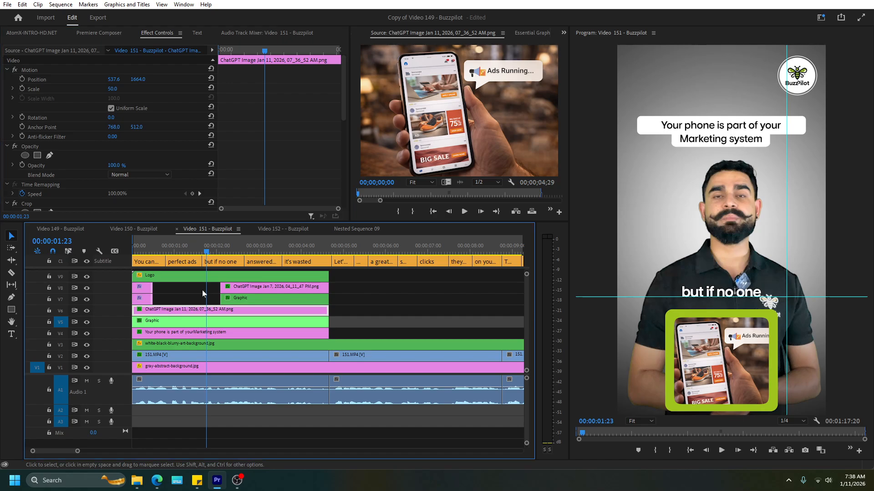
{"action": "scroll", "coordinate": [263, 154], "scroll_direction": "down", "scroll_amount": 6}
{"action": "scroll", "coordinate": [263, 153], "scroll_direction": "down", "scroll_amount": 2}
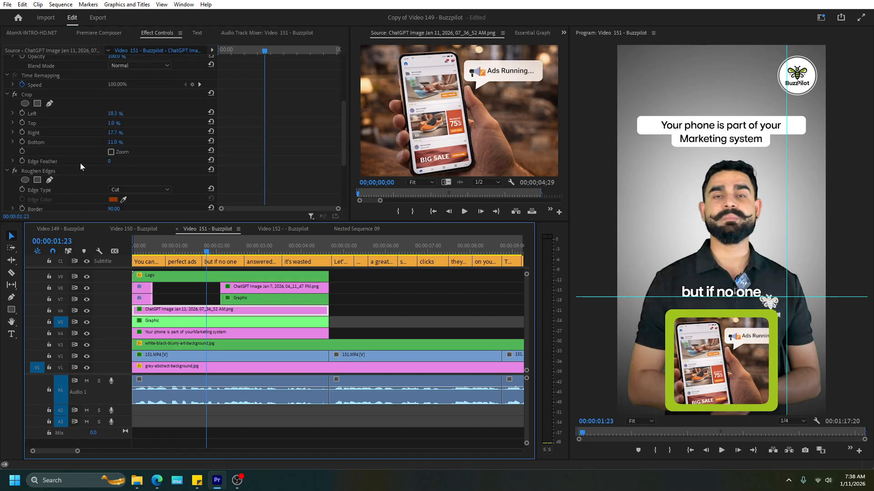
{"action": "left_click", "coordinate": [61, 171]}
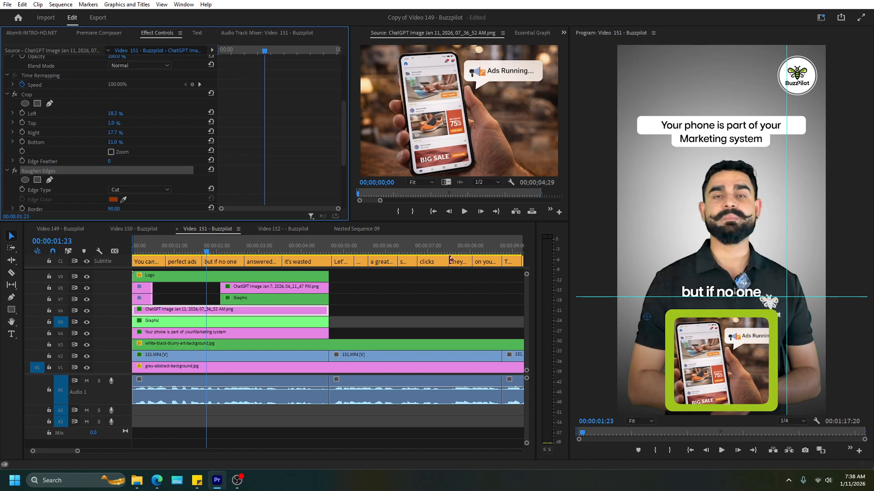
{"action": "left_click", "coordinate": [13, 172]}
{"action": "left_click", "coordinate": [14, 172]}
{"action": "left_click", "coordinate": [17, 94]}
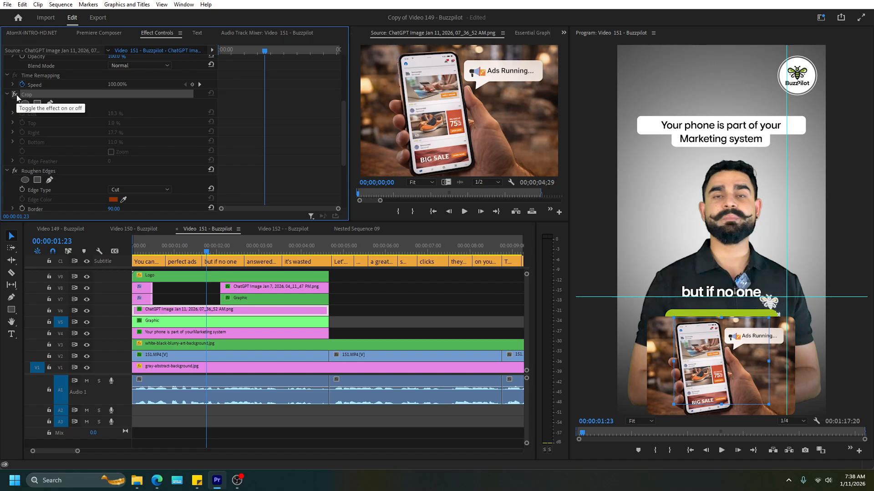
{"action": "left_click", "coordinate": [16, 95]}
{"action": "left_click", "coordinate": [17, 94]}
{"action": "left_click", "coordinate": [16, 95]}
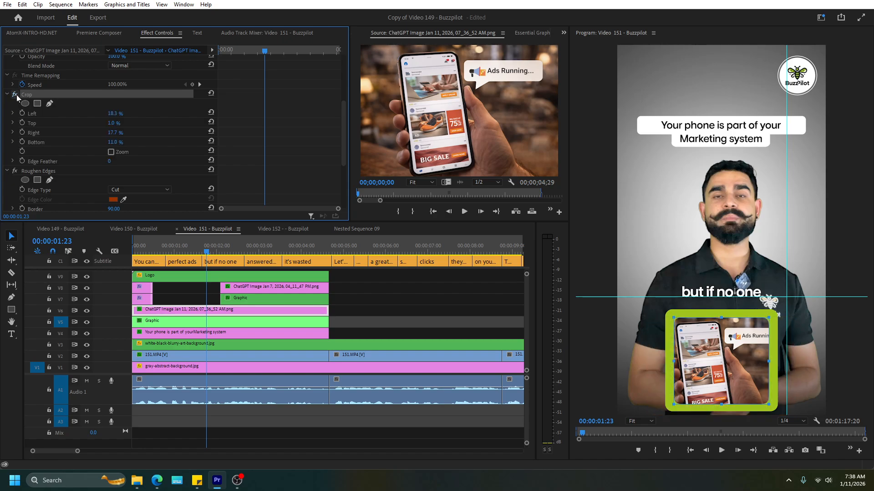
{"action": "left_click", "coordinate": [16, 95]}
{"action": "left_click", "coordinate": [17, 95]}
Set the V6 image's crop to 14.3% left, 0% top, 13.7% right and 7% bottom
{"action": "left_click_drag", "start_coordinate": [113, 113], "coordinate": [94, 114]}
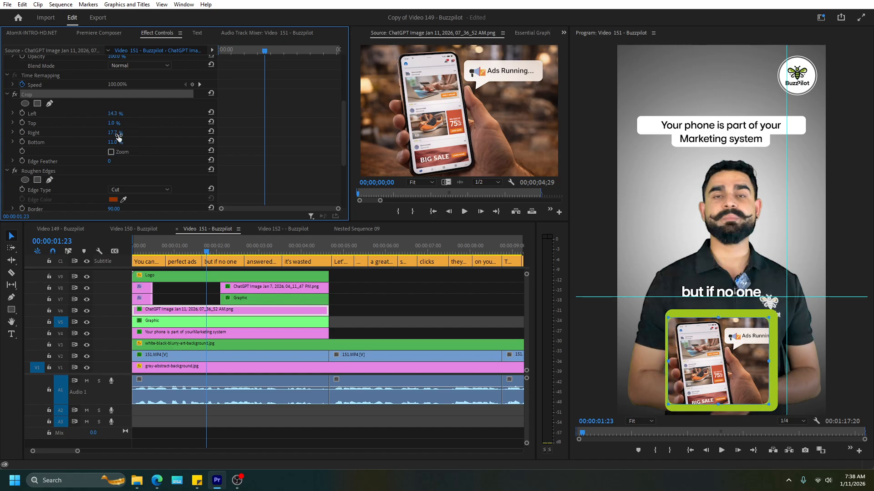
{"action": "left_click_drag", "start_coordinate": [116, 143], "coordinate": [94, 142]}
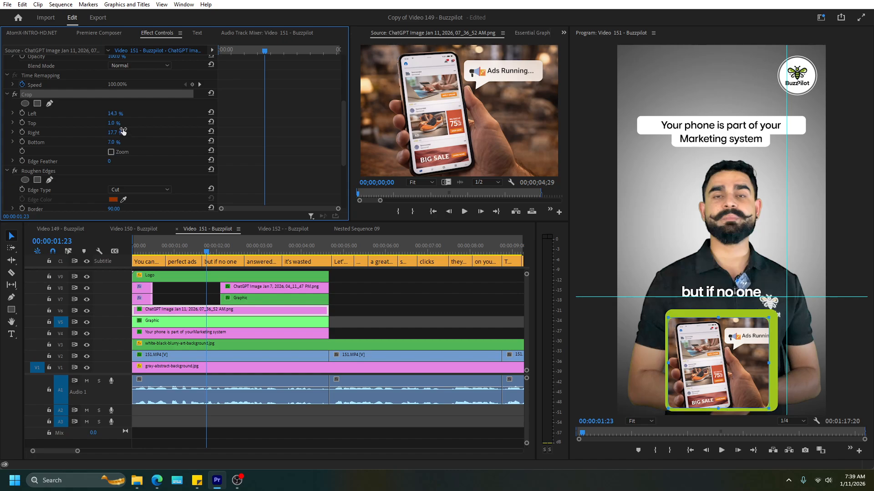
{"action": "left_click_drag", "start_coordinate": [111, 123], "coordinate": [106, 123]}
{"action": "left_click_drag", "start_coordinate": [113, 114], "coordinate": [109, 133]}
{"action": "key", "text": "ctrl+z"}
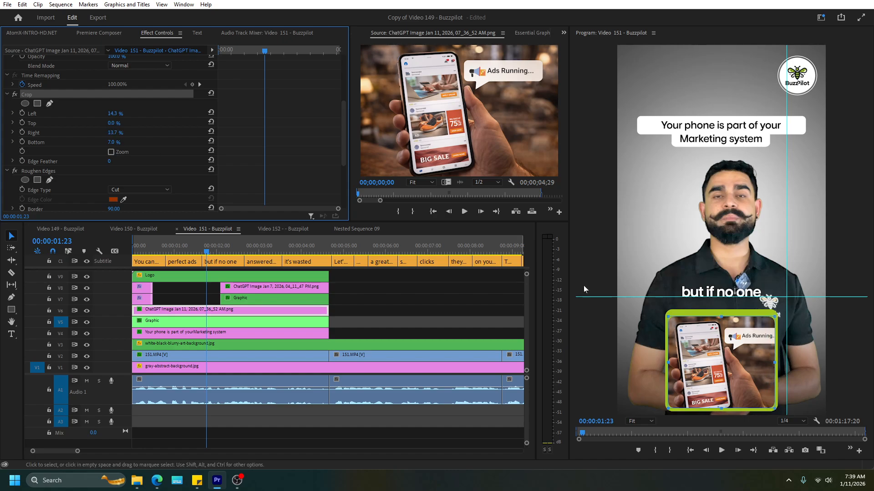
Set the V6 image's vertical position to 1639 and reduce its bottom crop until the image fills the green frame
{"action": "scroll", "coordinate": [288, 160], "scroll_direction": "up", "scroll_amount": 5}
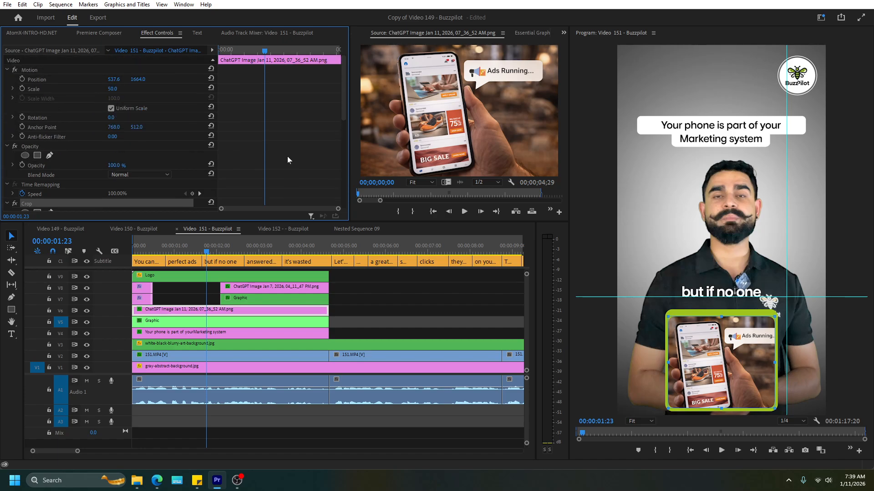
{"action": "left_click_drag", "start_coordinate": [138, 79], "coordinate": [126, 80]}
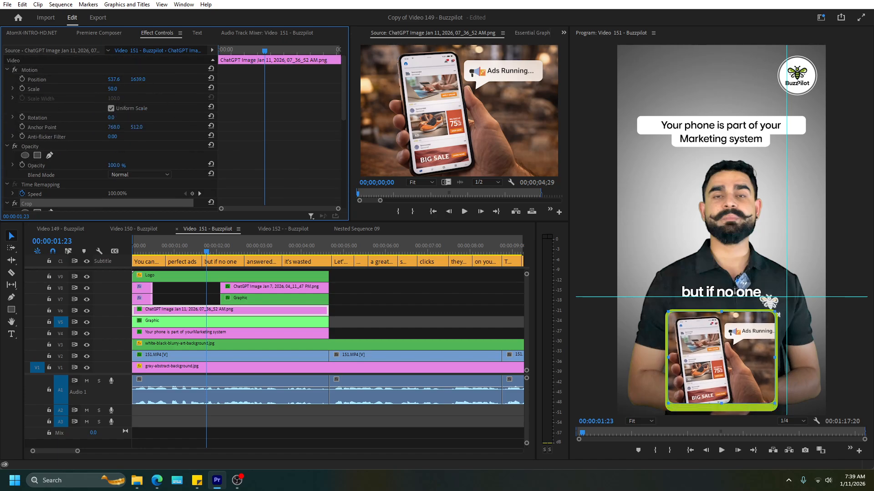
{"action": "scroll", "coordinate": [274, 146], "scroll_direction": "down", "scroll_amount": 3}
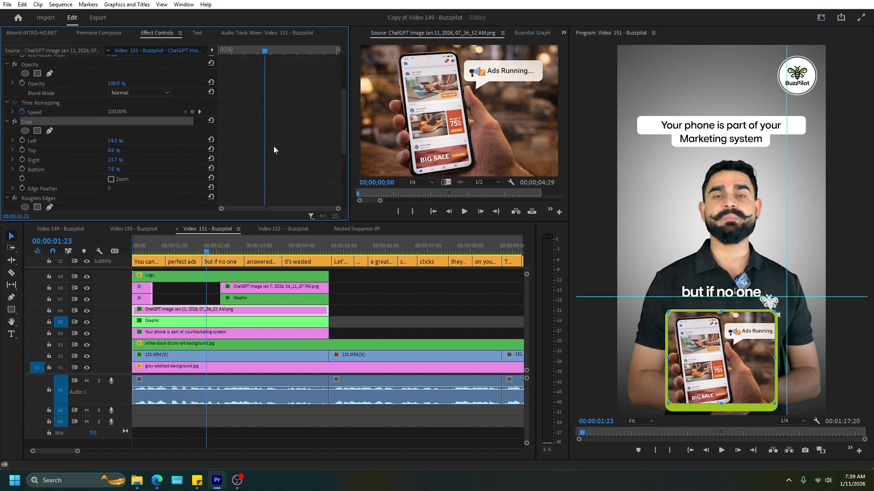
{"action": "left_click_drag", "start_coordinate": [117, 171], "coordinate": [96, 171]}
{"action": "left_click", "coordinate": [410, 299]}
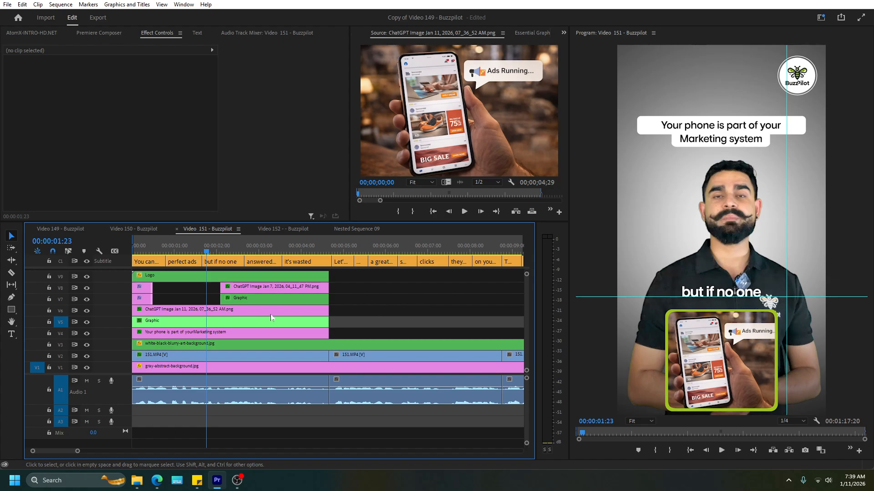
Check the second framed image at 00:00:02:27, and view the generated ringing-phone picture in ChatGPT at full size
{"action": "left_click", "coordinate": [219, 314]}
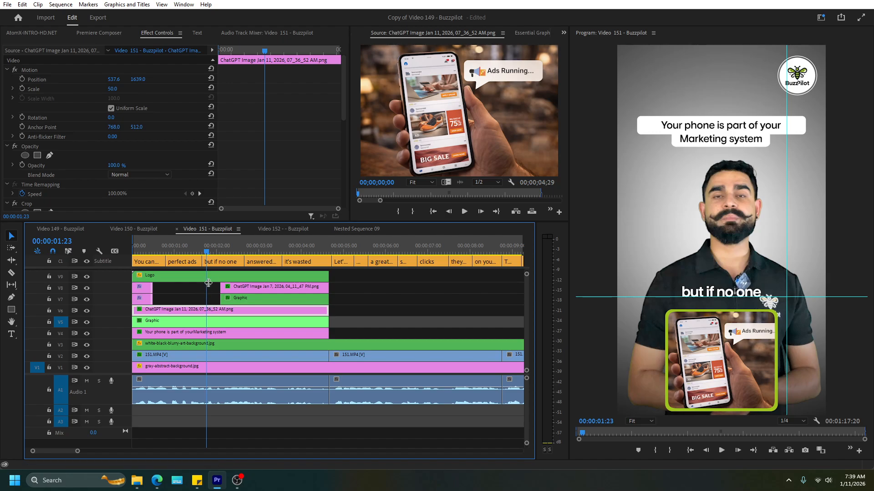
{"action": "left_click_drag", "start_coordinate": [207, 251], "coordinate": [254, 250]}
{"action": "key", "text": "alt+Tab"}
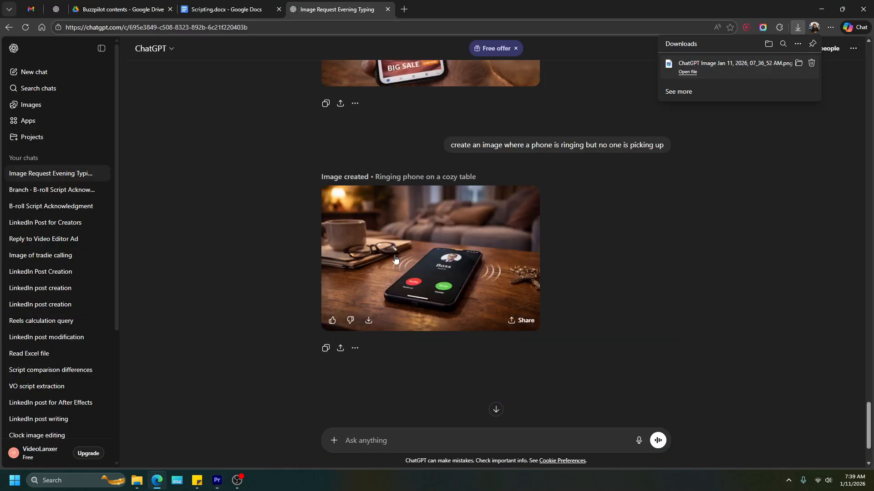
{"action": "left_click", "coordinate": [448, 265]}
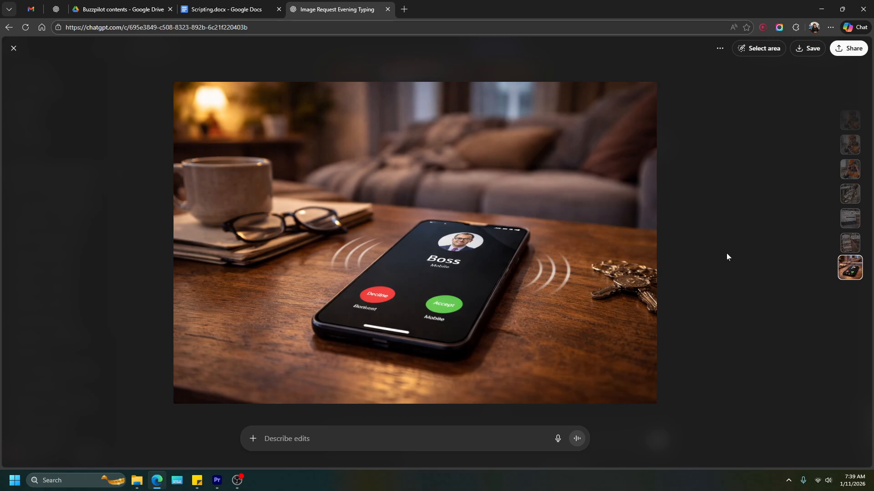
{"action": "key", "text": "Escape"}
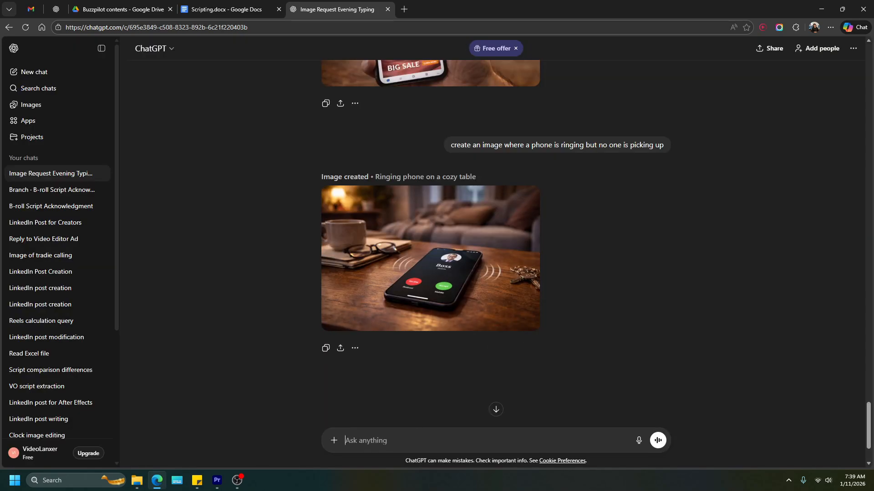
Ask ChatGPT to revise the ringing-phone image with "don't show written boss there. Show agency there"
{"action": "type", "text": "dp"}
{"action": "type", "text": "n'\\t"}
{"action": "type", "text": " show written boss there. Show agency there"}
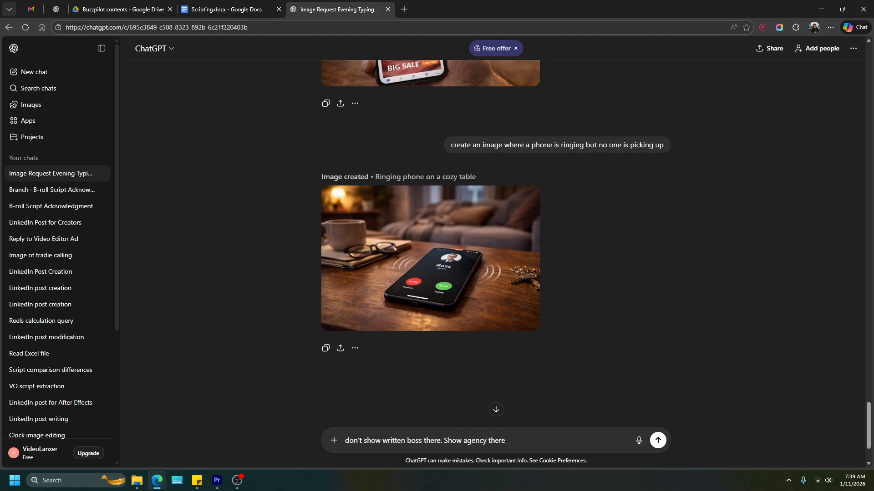
{"action": "key", "text": "Return"}
Return to Premiere Pro and play Video 151 from 00:00:02:27 to about 00:00:04:04 to review the second framed image
{"action": "key", "text": "alt+Tab"}
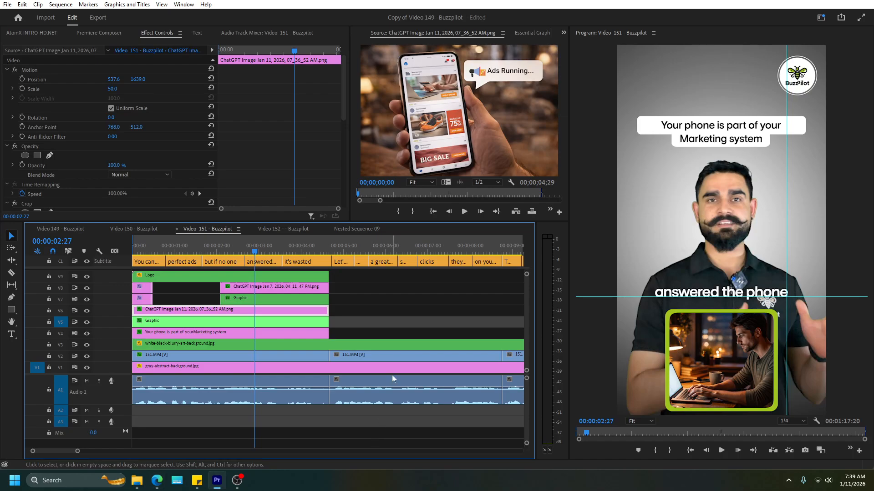
{"action": "left_click", "coordinate": [289, 290]}
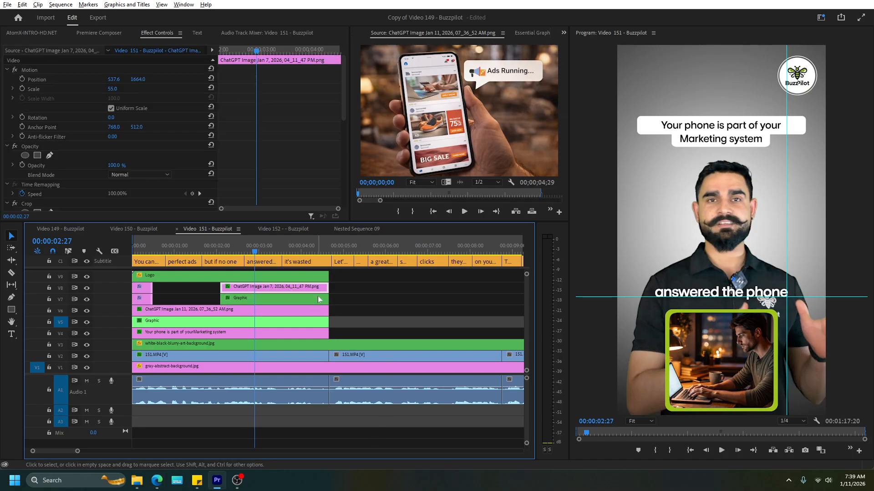
{"action": "key", "text": "minus"}
{"action": "key", "text": "space"}
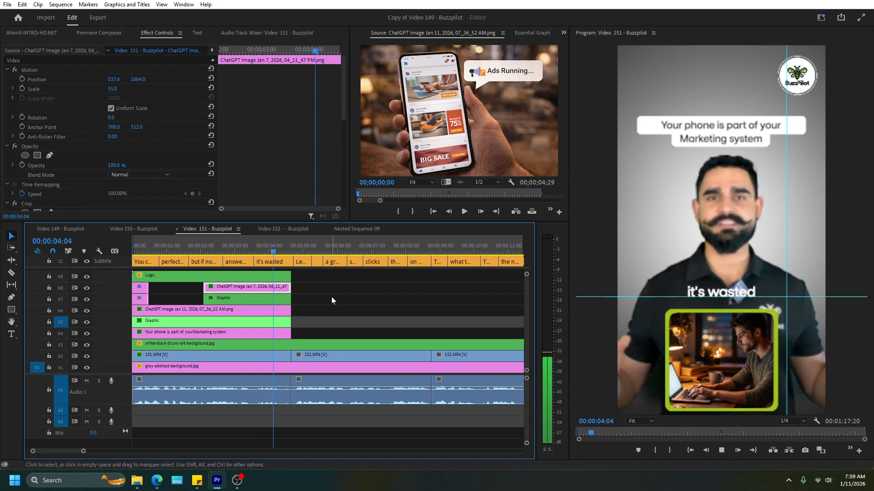
{"action": "key", "text": "space"}
Hide and show tracks V6 and V5 at 00:00:01:10 to check which clips form the framed smartphone ads image
{"action": "left_click", "coordinate": [178, 252]}
{"action": "left_click", "coordinate": [205, 321]}
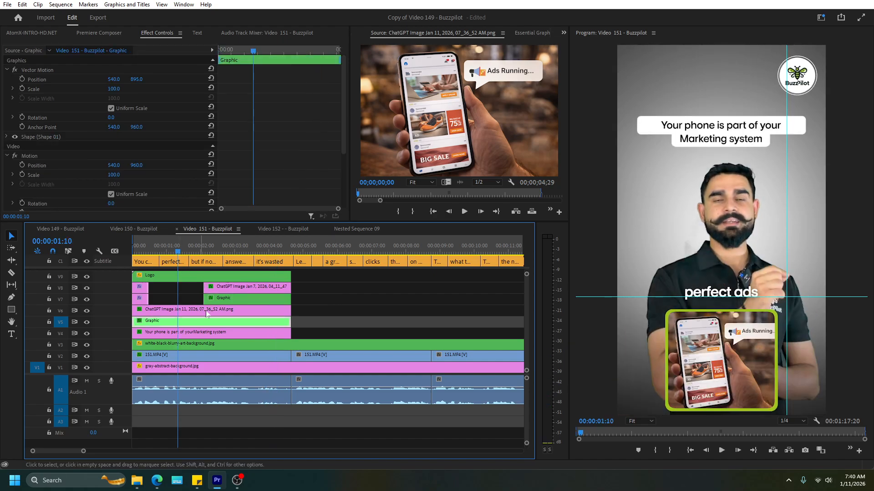
{"action": "left_click_drag", "start_coordinate": [193, 299], "coordinate": [165, 321]}
{"action": "left_click", "coordinate": [87, 312]}
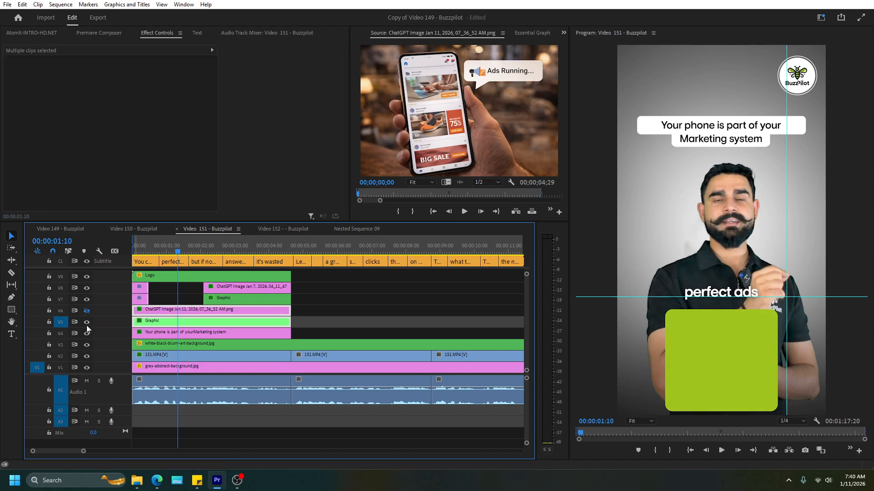
{"action": "left_click", "coordinate": [86, 324]}
{"action": "left_click", "coordinate": [86, 312]}
{"action": "left_click", "coordinate": [86, 322]}
Nest the V6 smartphone ads image and the V5 green frame graphic together, keeping the default sequence name
{"action": "left_click_drag", "start_coordinate": [189, 299], "coordinate": [175, 319]}
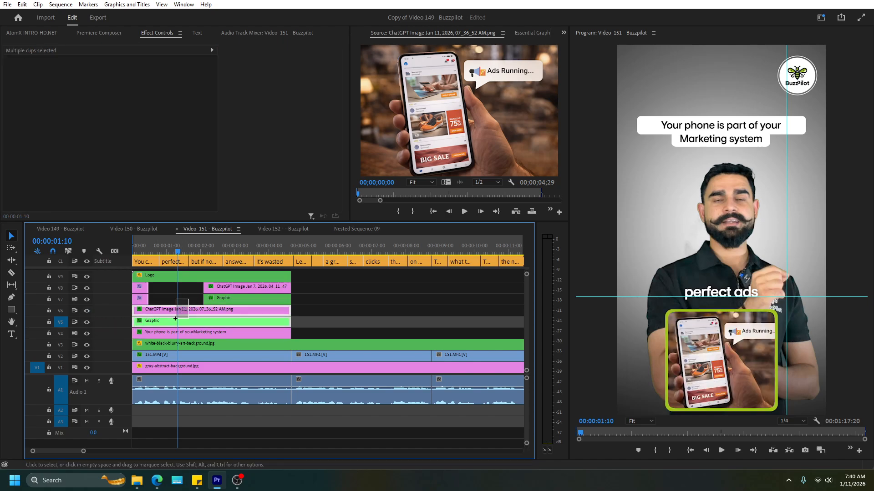
{"action": "right_click", "coordinate": [177, 322]}
{"action": "left_click", "coordinate": [195, 254]}
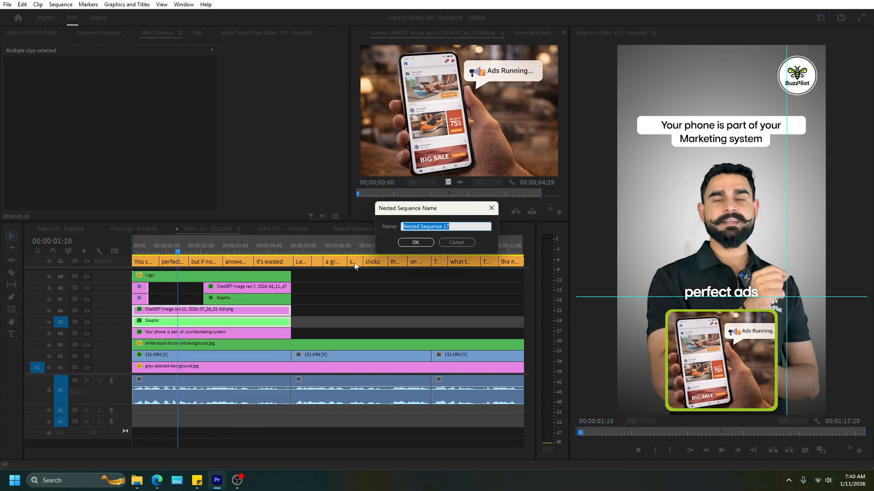
{"action": "left_click", "coordinate": [415, 242]}
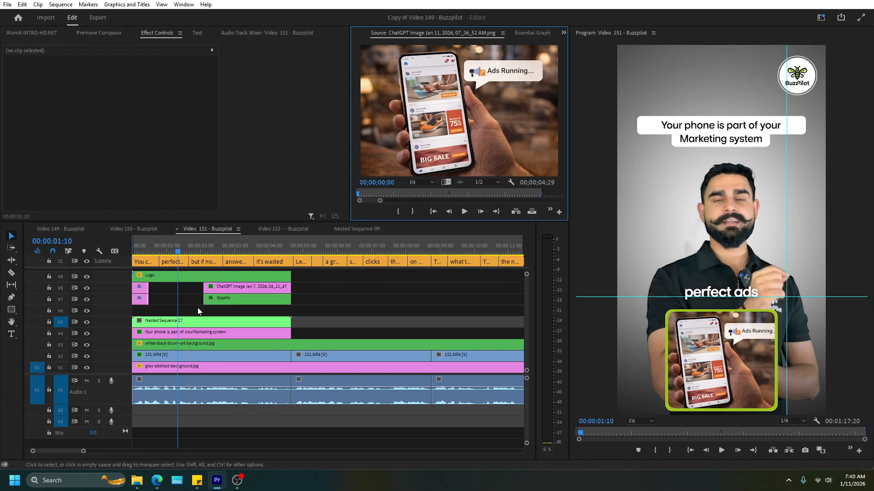
Copy the keyframed Motion settings of Video 150's Nested Sequence 09 onto Video 151's V5 nested clip and scrub through the result
{"action": "left_click", "coordinate": [197, 322]}
{"action": "left_click", "coordinate": [151, 232]}
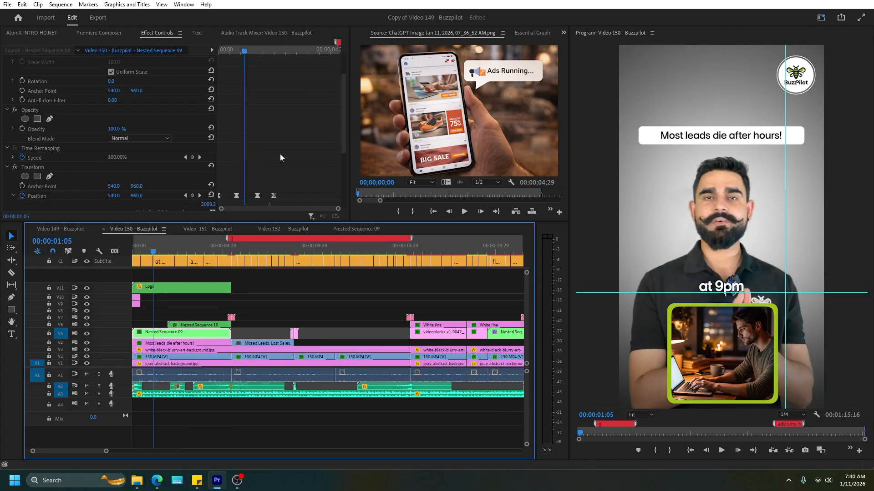
{"action": "left_click", "coordinate": [37, 69]}
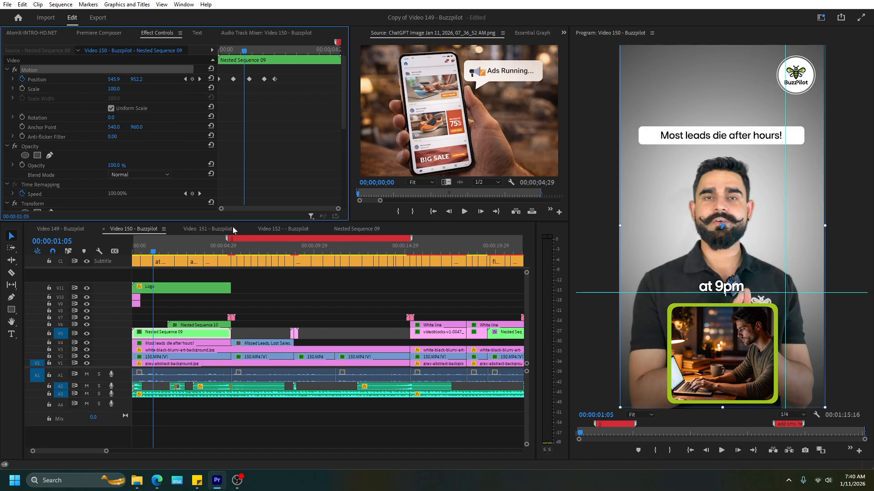
{"action": "left_click", "coordinate": [218, 228]}
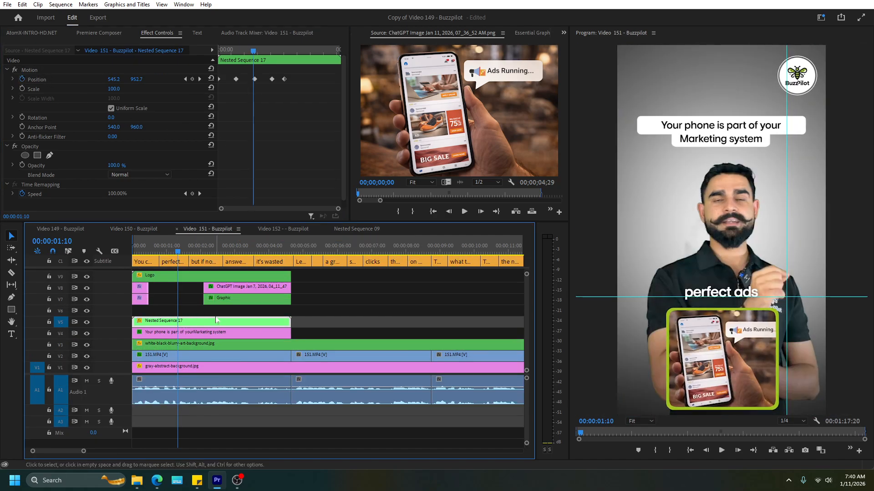
{"action": "left_click_drag", "start_coordinate": [149, 251], "coordinate": [174, 253]}
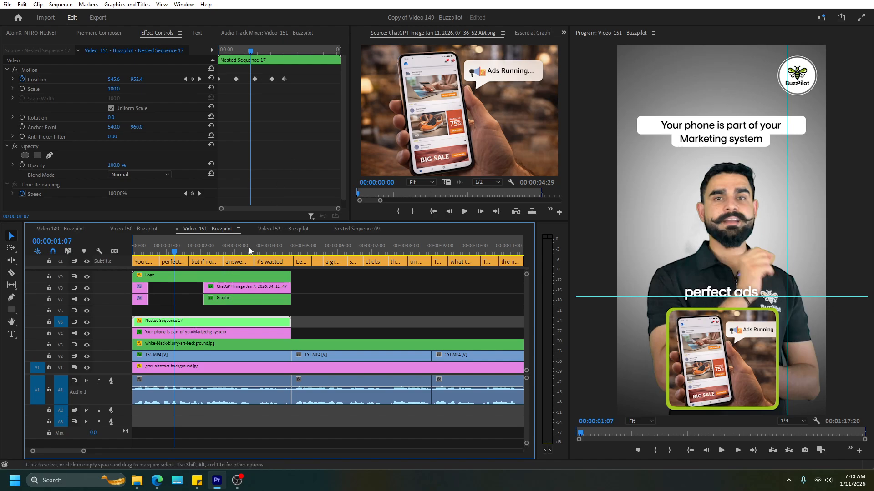
Copy the keyframed Transform effect of Video 150's Nested Sequence 09 onto Video 151's V5 nested clip and play it from the start
{"action": "left_click", "coordinate": [152, 230]}
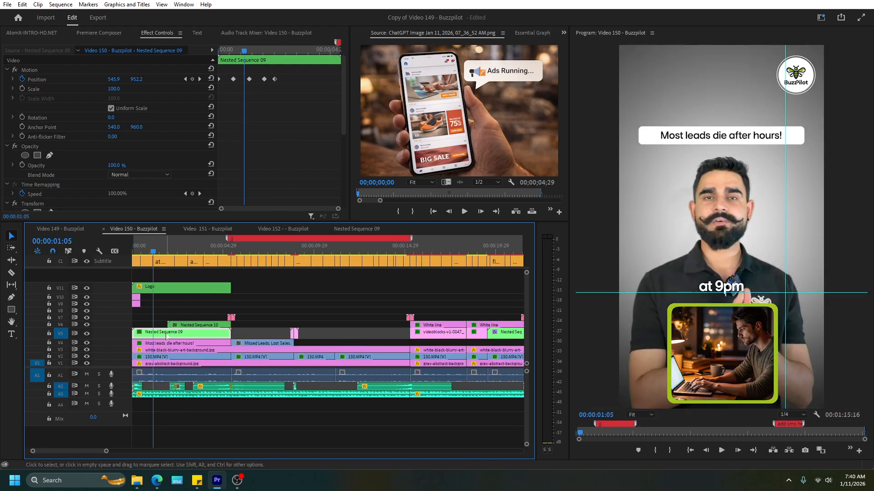
{"action": "scroll", "coordinate": [292, 159], "scroll_direction": "down", "scroll_amount": 5}
{"action": "scroll", "coordinate": [292, 159], "scroll_direction": "down", "scroll_amount": 3}
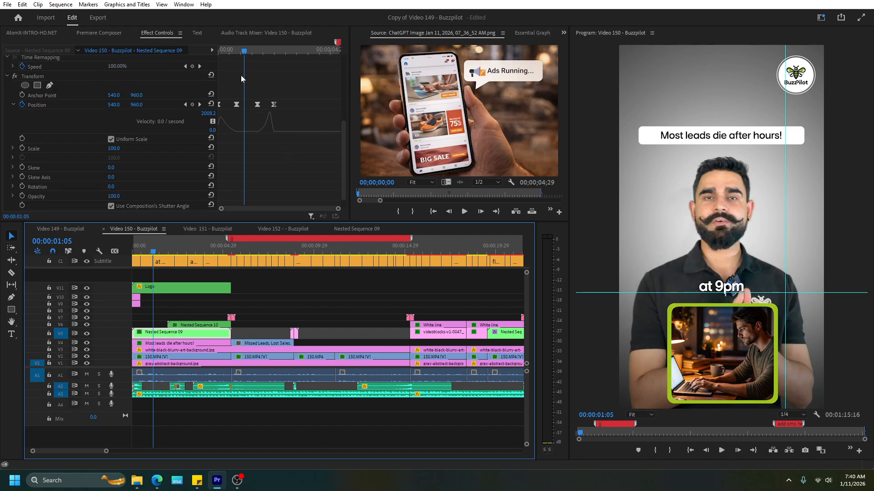
{"action": "left_click_drag", "start_coordinate": [243, 52], "coordinate": [280, 62]}
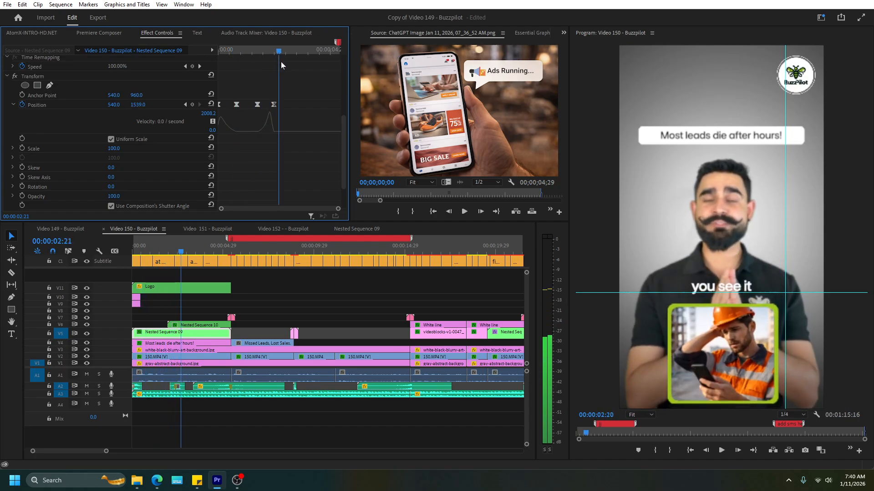
{"action": "left_click", "coordinate": [46, 77]}
{"action": "left_click", "coordinate": [218, 228]}
{"action": "left_click", "coordinate": [193, 331]}
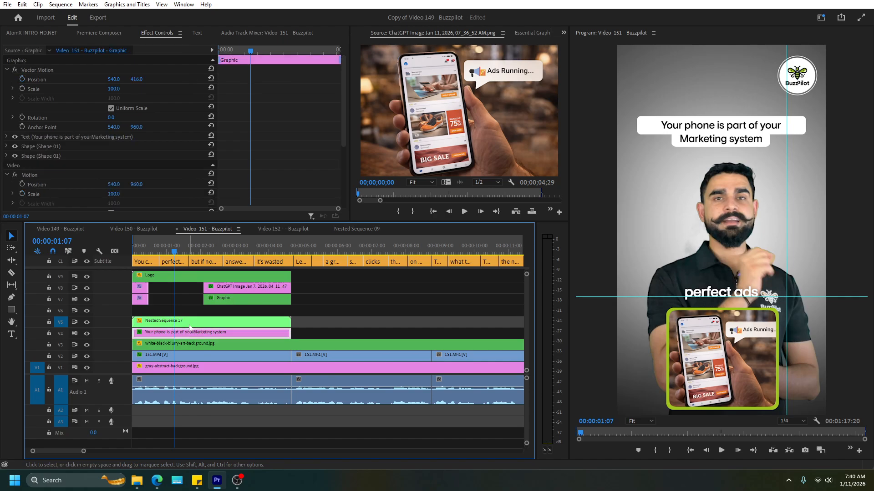
{"action": "left_click", "coordinate": [193, 324]}
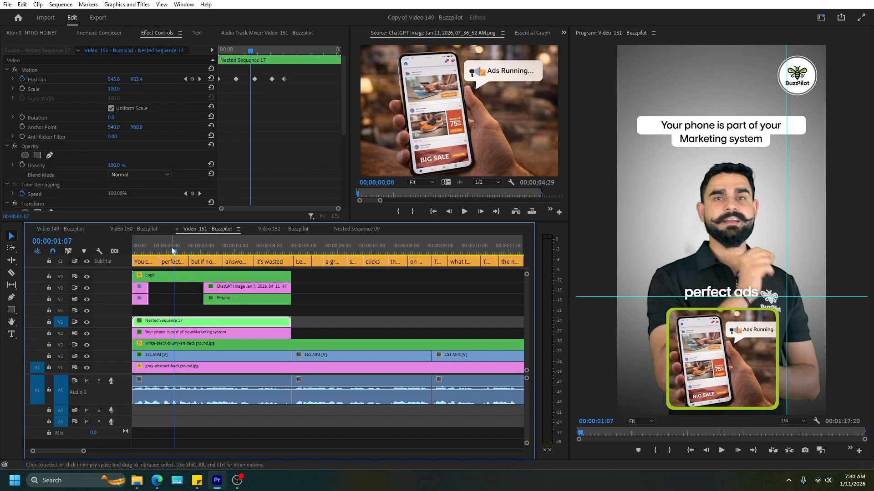
{"action": "left_click_drag", "start_coordinate": [171, 247], "coordinate": [80, 255]}
{"action": "key", "text": "space"}
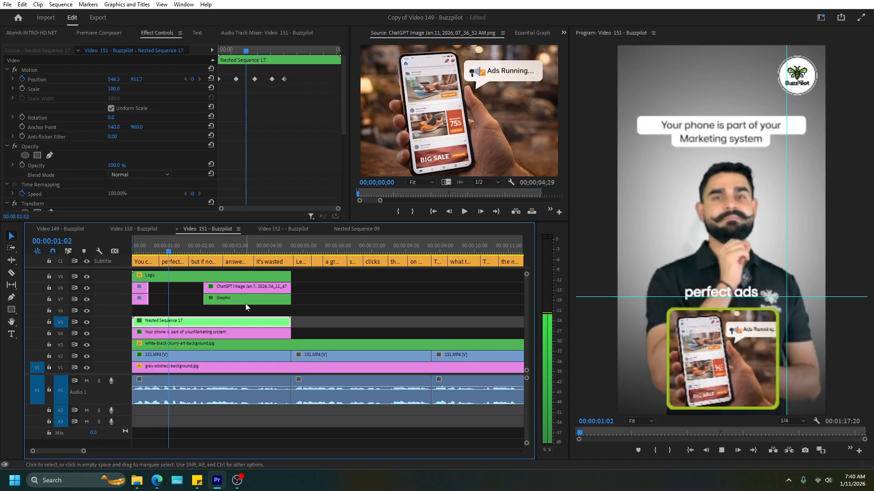
Hide tracks V8 and V7 in Video 151 and play the opening seconds to check the framed smartphone ads image
{"action": "key", "text": "space"}
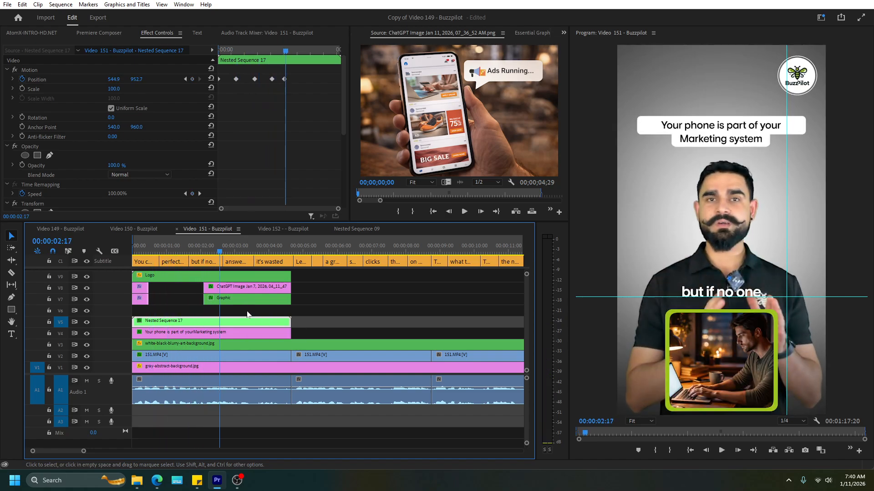
{"action": "left_click", "coordinate": [86, 288]}
{"action": "left_click", "coordinate": [87, 300]}
{"action": "left_click_drag", "start_coordinate": [150, 251], "coordinate": [164, 256]}
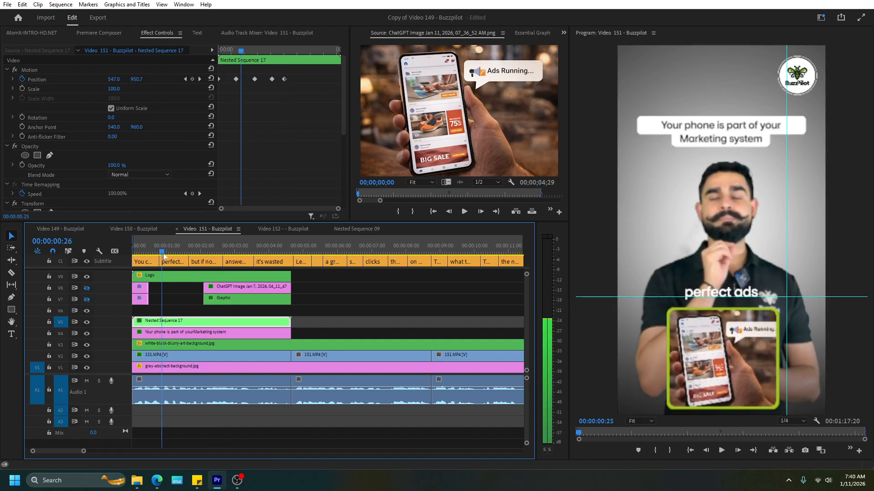
{"action": "key", "text": "space"}
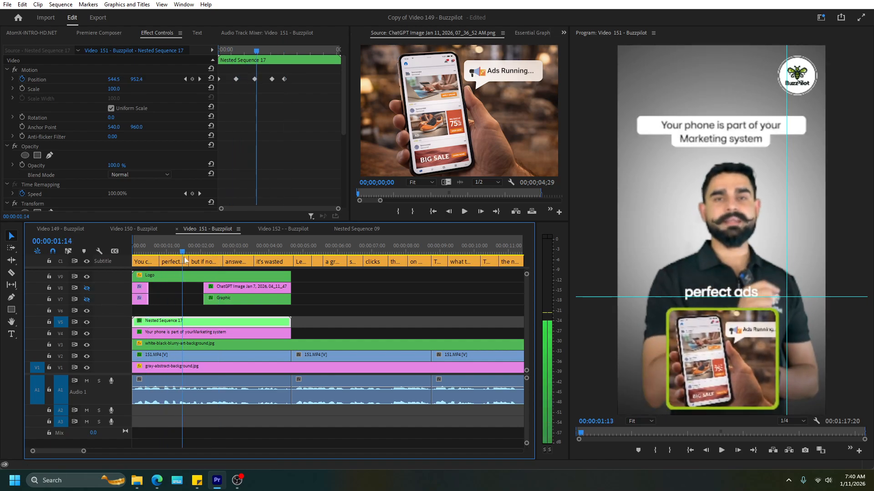
Show tracks V8 and V7 again and move the laptop image and its green frame graphic down to V7 and V6
{"action": "left_click", "coordinate": [242, 295]}
{"action": "left_click", "coordinate": [87, 299]}
{"action": "left_click", "coordinate": [87, 288]}
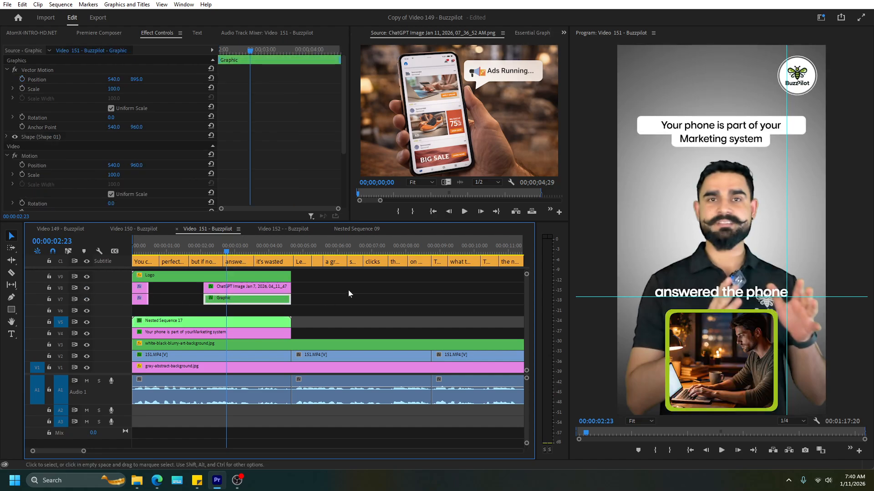
{"action": "left_click_drag", "start_coordinate": [348, 294], "coordinate": [205, 283]}
Switch to ChatGPT and save the incoming Agency call image as a PNG in the project's assets folder
{"action": "key", "text": "alt+Tab"}
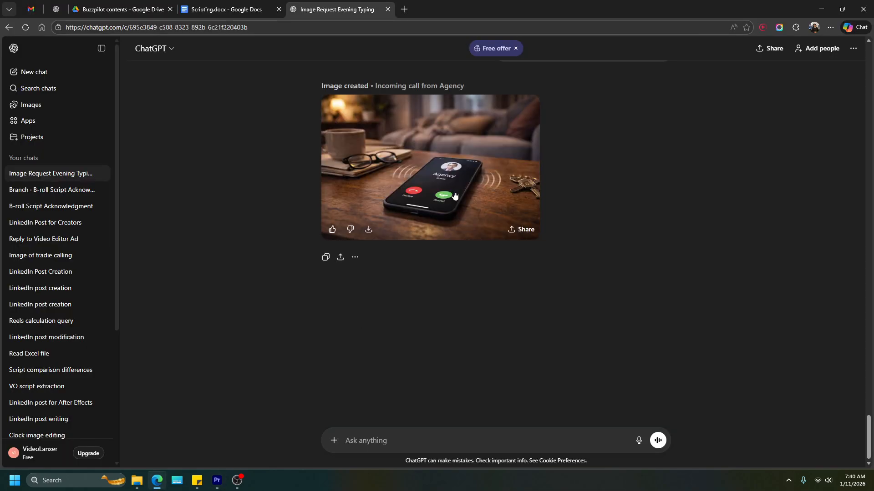
{"action": "left_click", "coordinate": [420, 224]}
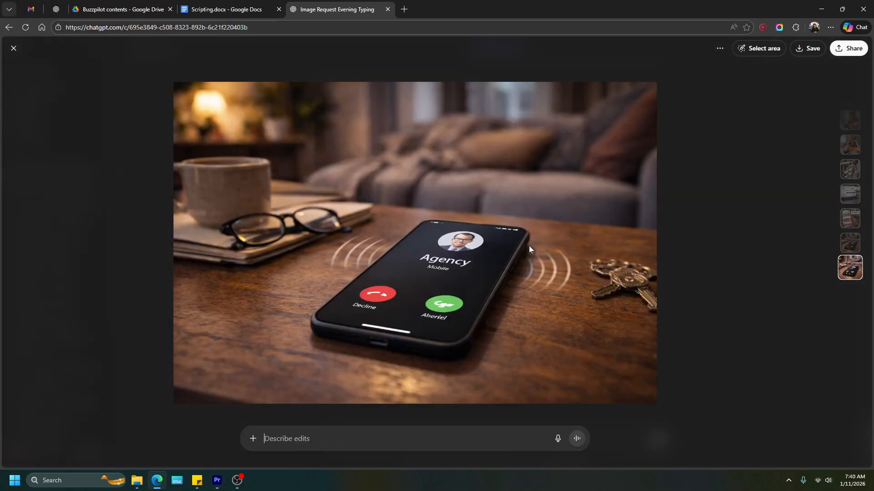
{"action": "left_click", "coordinate": [813, 49]}
{"action": "left_click", "coordinate": [718, 83]}
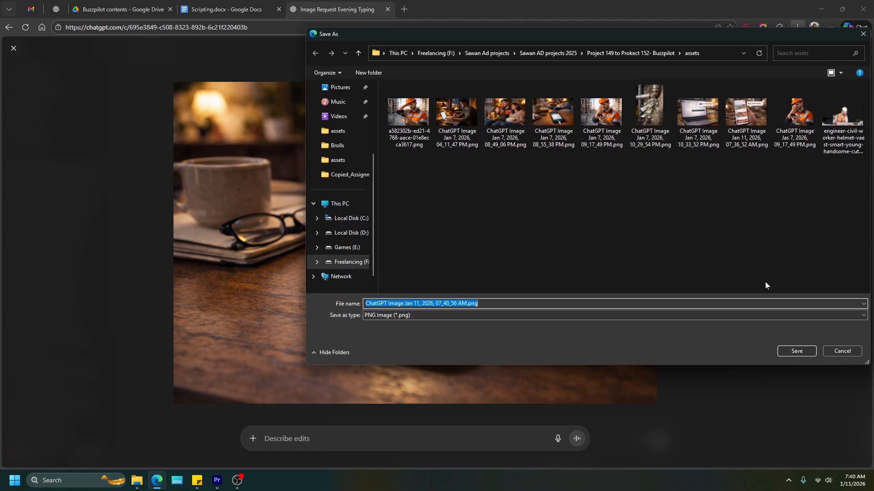
{"action": "left_click", "coordinate": [801, 351]}
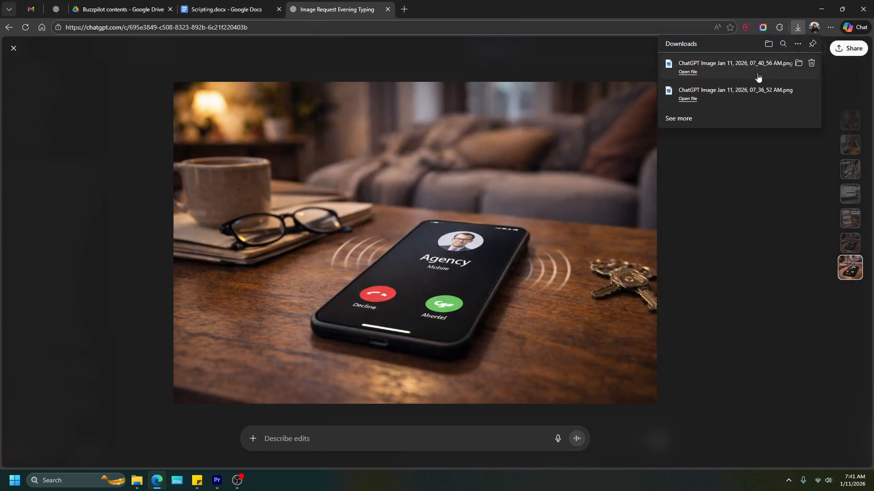
Bring the downloaded incoming-call image into Premiere Pro and replace the V7 laptop image clip with it
{"action": "left_click", "coordinate": [217, 477]}
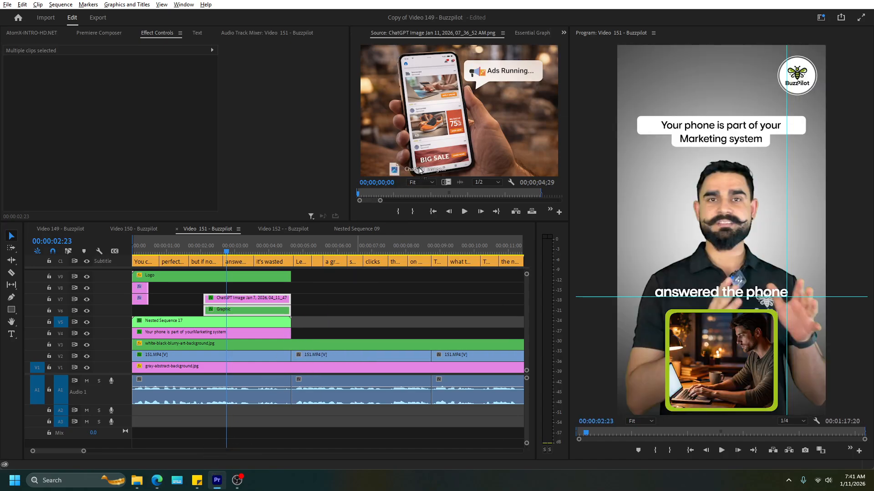
{"action": "left_click", "coordinate": [269, 300]}
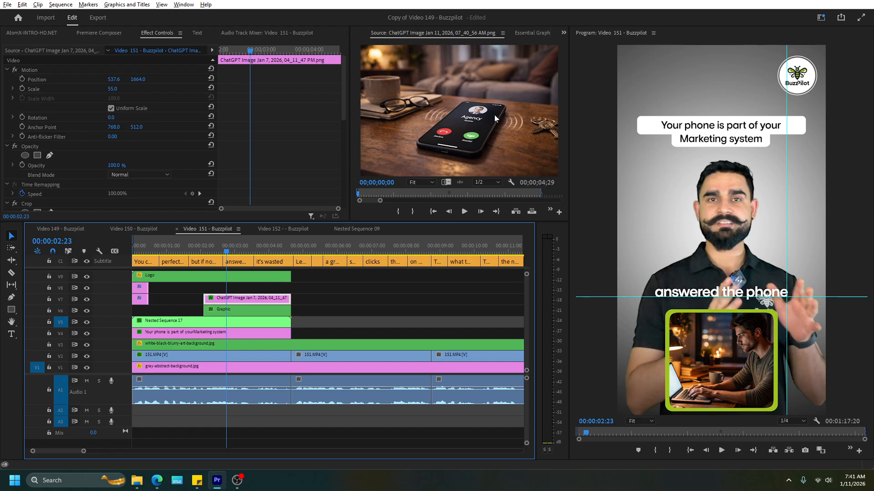
{"action": "left_click", "coordinate": [491, 127]}
{"action": "left_click_drag", "start_coordinate": [364, 263], "coordinate": [262, 299]}
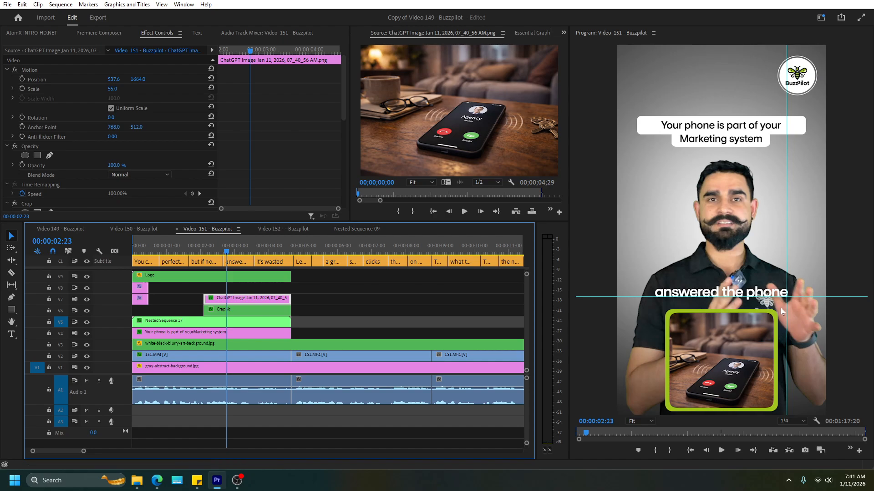
Nest the V7 incoming-call image and the V6 green frame graphic together, keeping the default sequence name
{"action": "left_click_drag", "start_coordinate": [317, 297], "coordinate": [257, 314]}
{"action": "right_click", "coordinate": [259, 312]}
{"action": "left_click", "coordinate": [285, 252]}
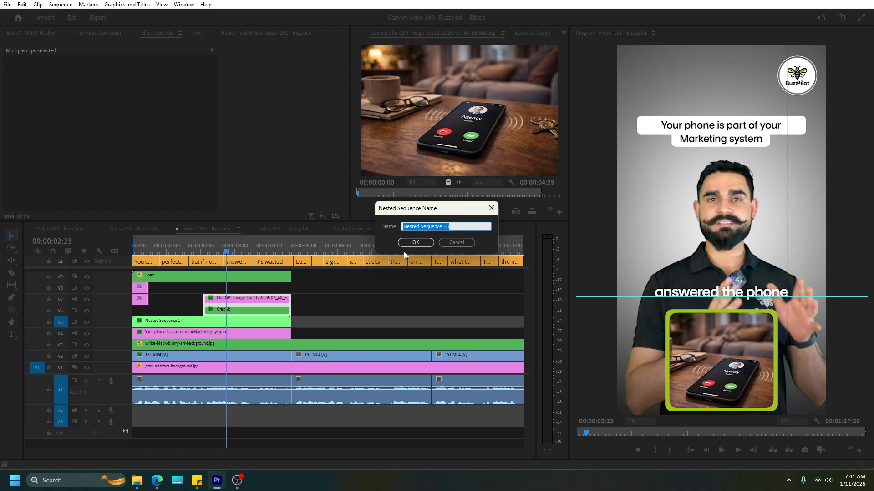
{"action": "left_click", "coordinate": [415, 242]}
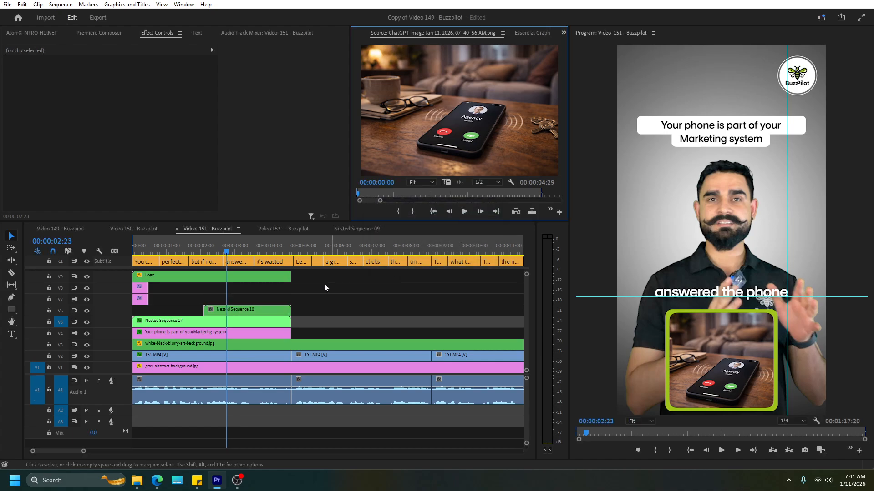
Copy the keyframed Motion settings and Transform effect of the V5 nested clip onto the V6 nested clip and play the result
{"action": "left_click", "coordinate": [197, 325]}
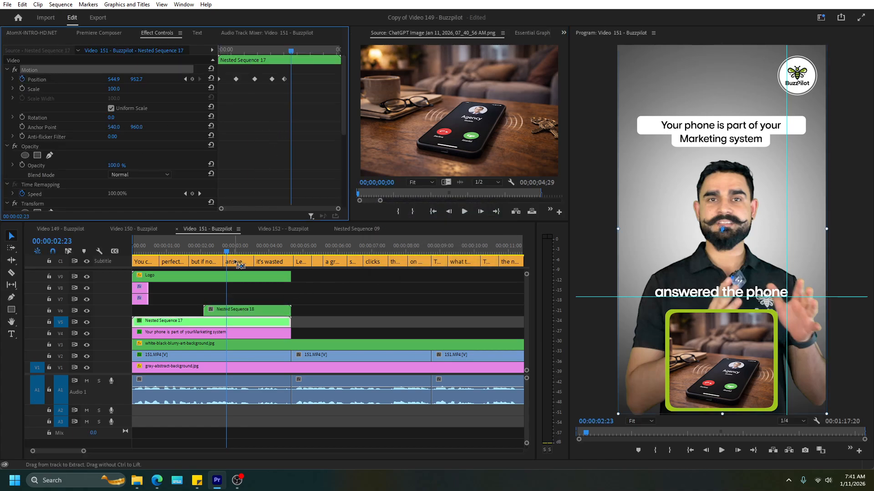
{"action": "left_click", "coordinate": [228, 310]}
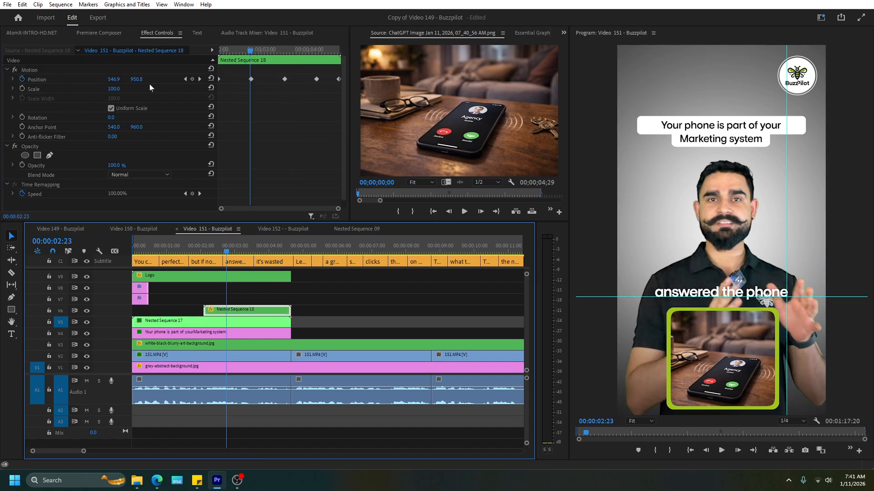
{"action": "left_click", "coordinate": [241, 324]}
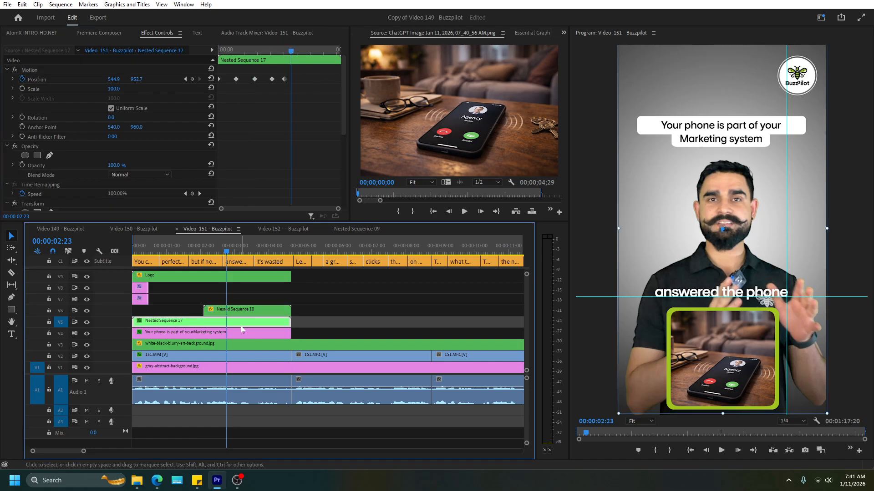
{"action": "scroll", "coordinate": [301, 179], "scroll_direction": "down", "scroll_amount": 4}
{"action": "left_click", "coordinate": [41, 131]}
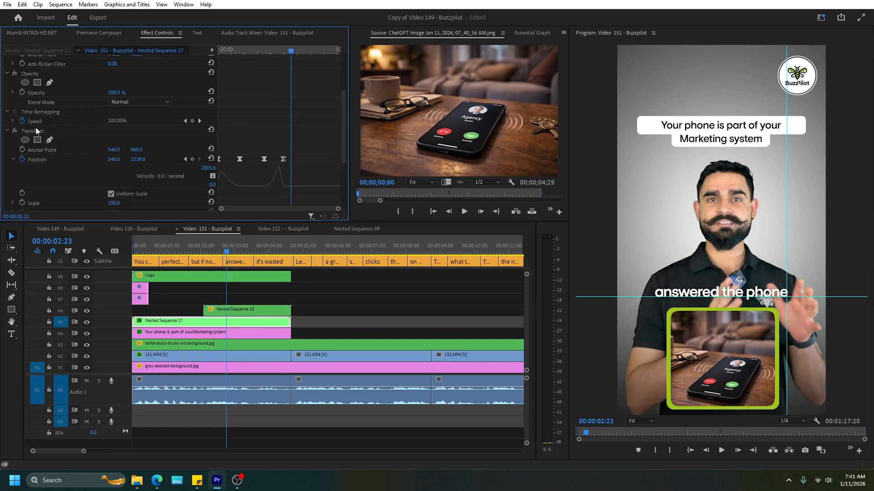
{"action": "left_click", "coordinate": [227, 312]}
{"action": "key", "text": "ctrl+v"}
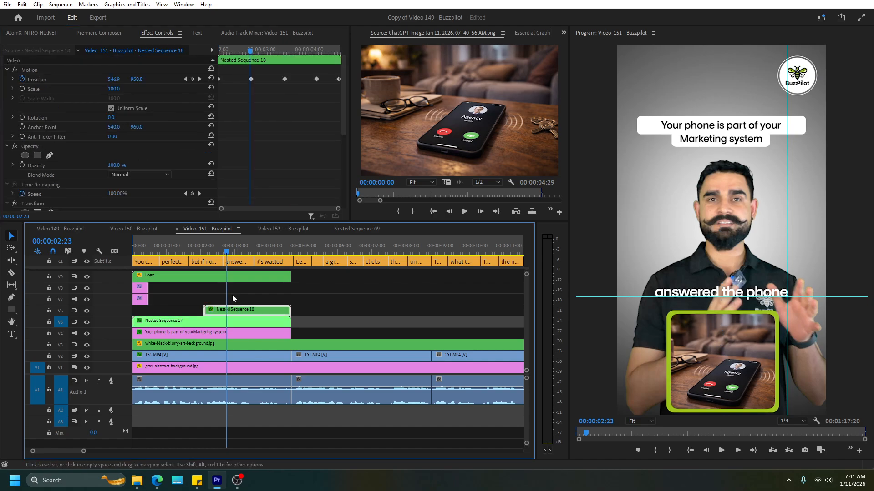
{"action": "left_click", "coordinate": [180, 244]}
{"action": "key", "text": "space"}
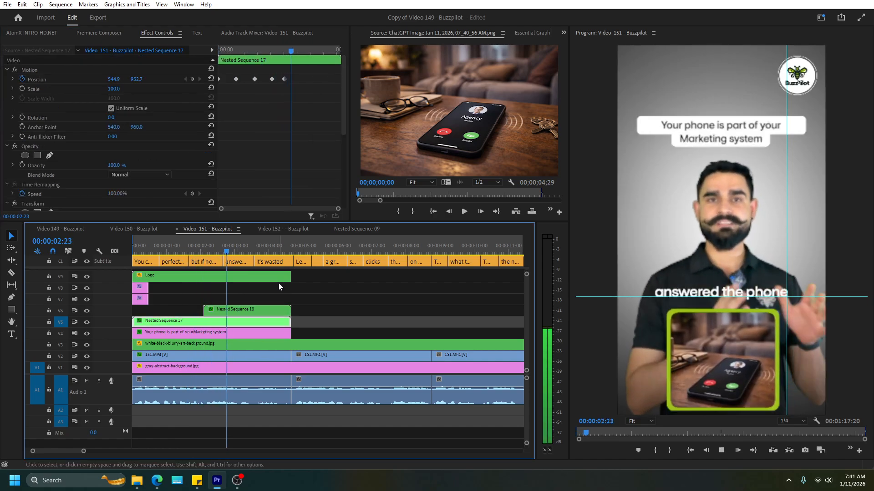
{"action": "key", "text": "space"}
Delete the last Transform Position keyframe of the V6 nested clip, scrub to 00:00:04:10 and save the project
{"action": "left_click", "coordinate": [284, 310]}
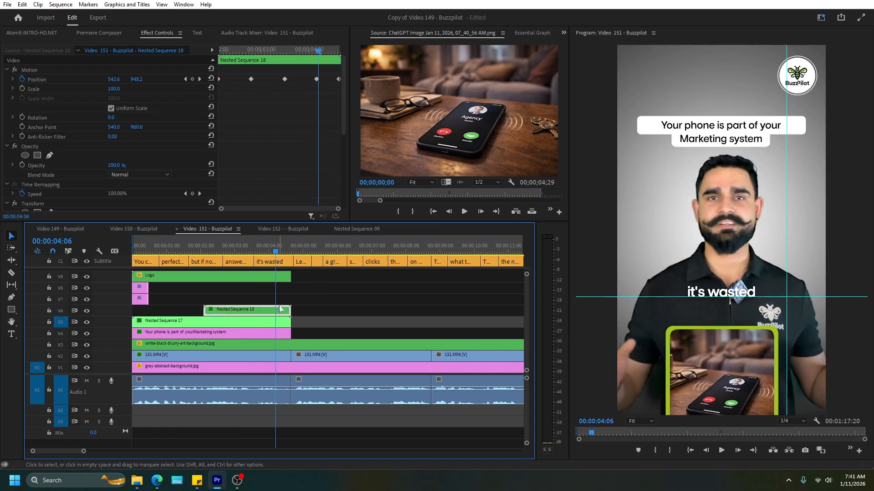
{"action": "left_click_drag", "start_coordinate": [345, 128], "coordinate": [345, 189]}
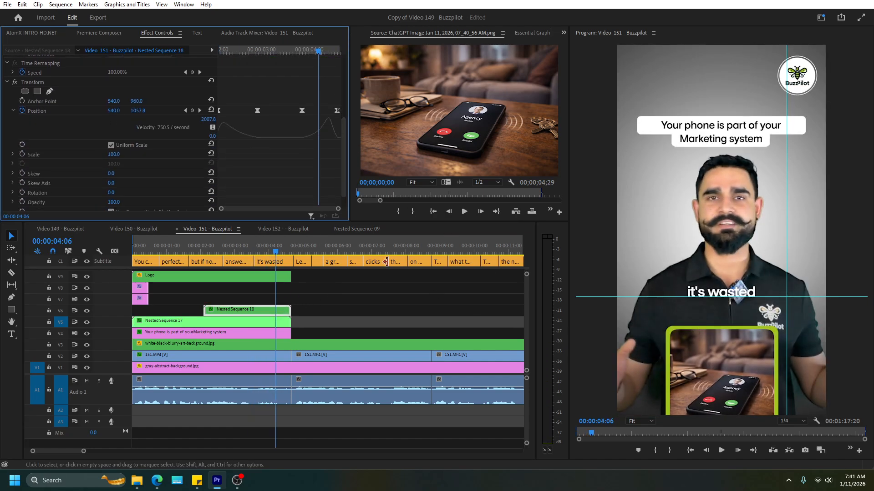
{"action": "key", "text": "Delete"}
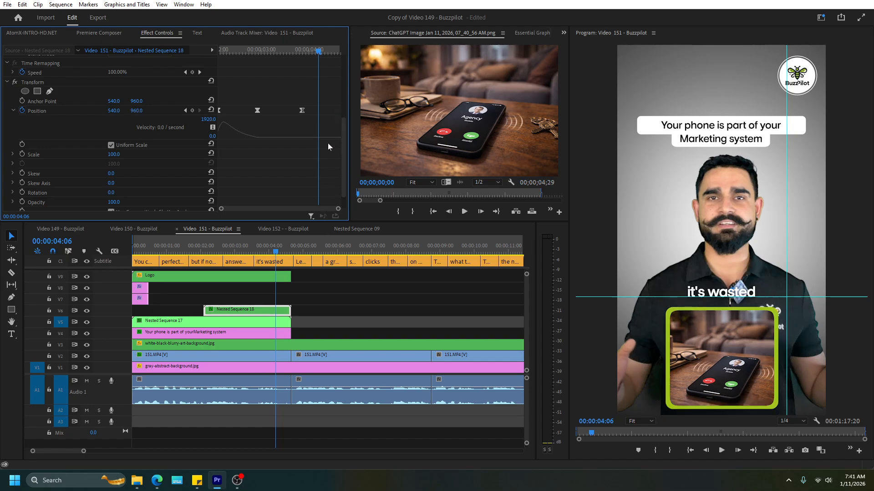
{"action": "left_click_drag", "start_coordinate": [312, 52], "coordinate": [325, 51]}
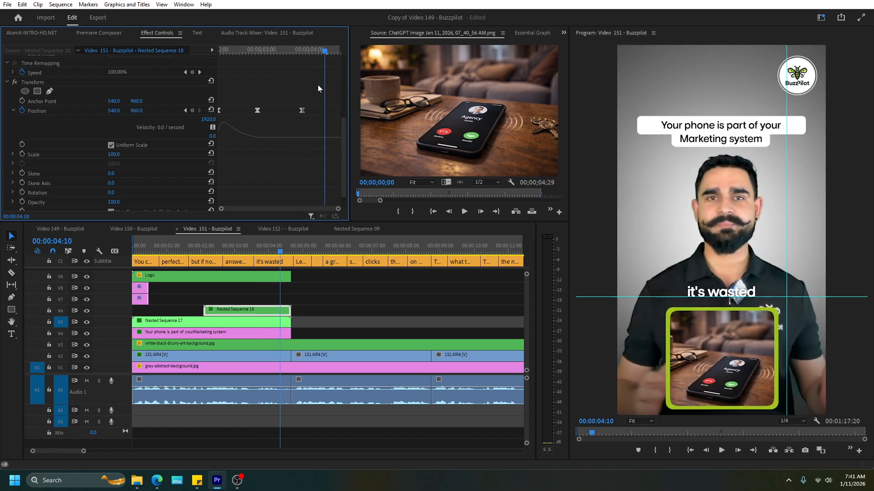
{"action": "key", "text": "ctrl+s"}
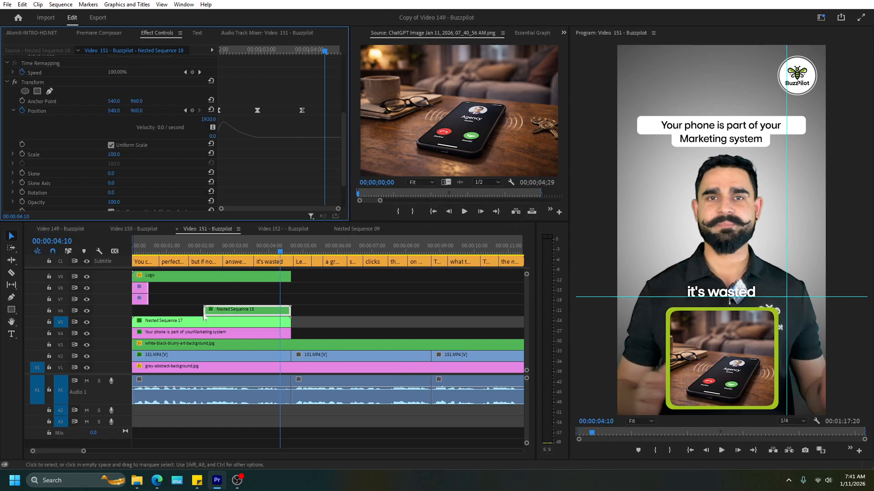
Copy the opening swoosh transition sounds from Video 150's A2 track to the start of Video 151's A2 track and play them
{"action": "left_click", "coordinate": [151, 227]}
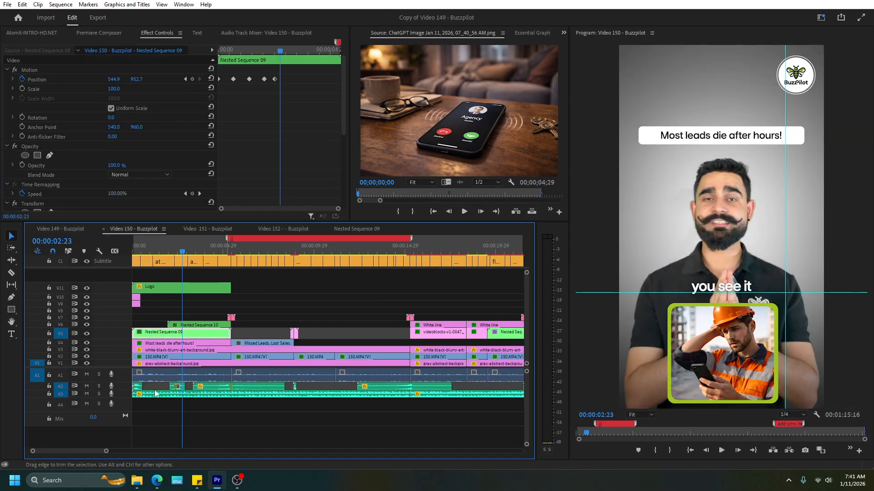
{"action": "left_click", "coordinate": [199, 232]}
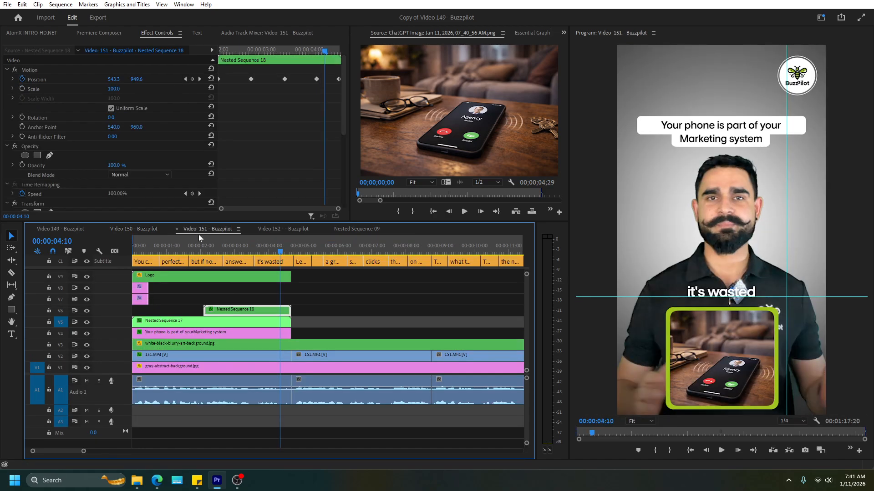
{"action": "left_click", "coordinate": [177, 246]}
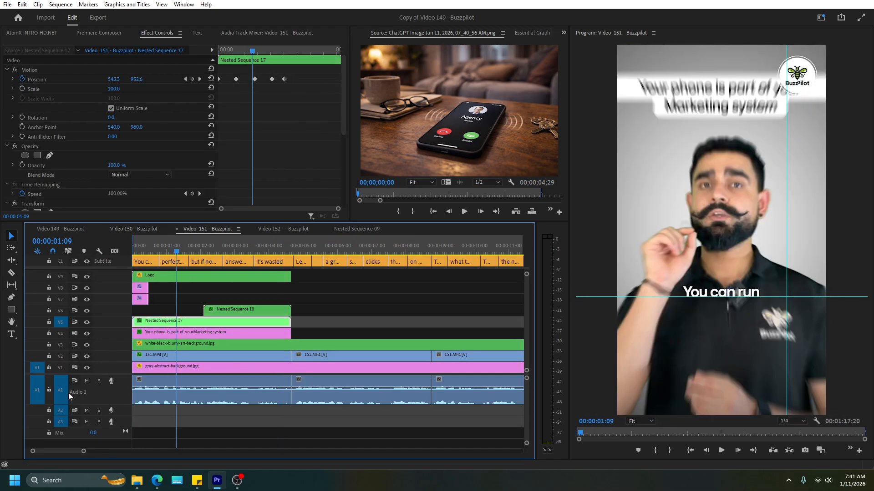
{"action": "left_click", "coordinate": [68, 392]}
{"action": "key", "text": "ctrl+v"}
{"action": "left_click_drag", "start_coordinate": [187, 409], "coordinate": [143, 409]}
{"action": "key", "text": "Home"}
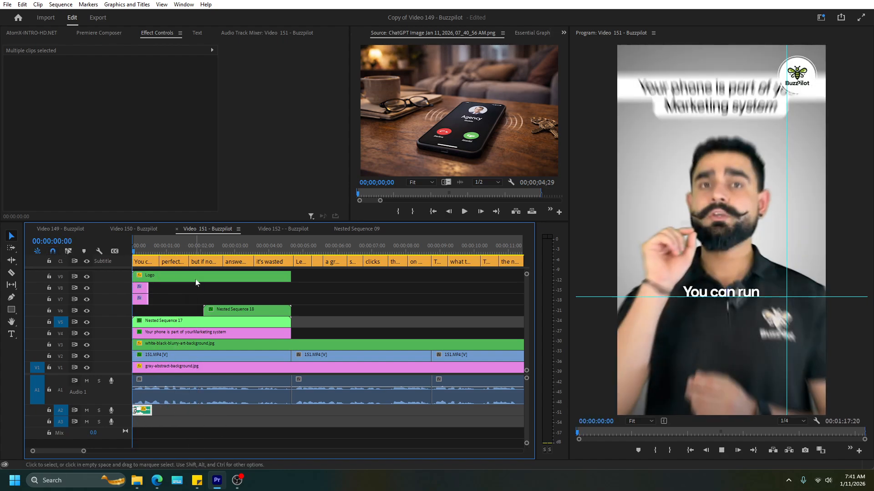
{"action": "key", "text": "space"}
{"action": "key", "text": "space"}
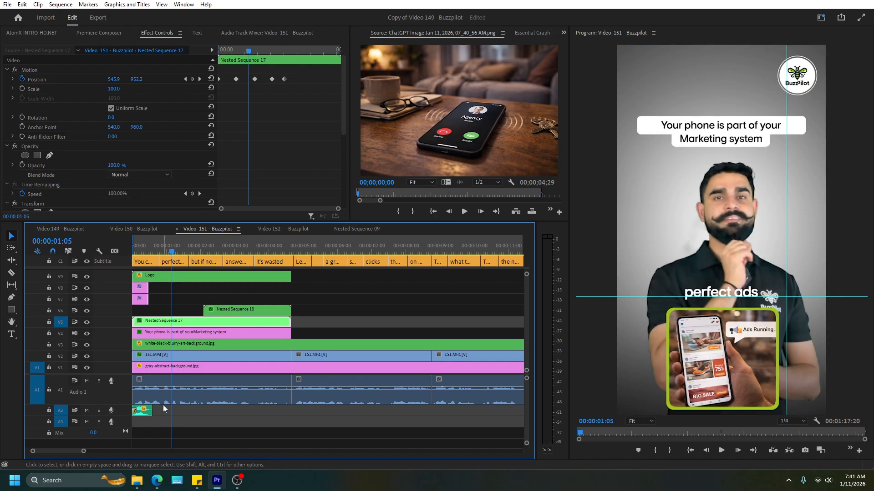
Solo track A2, play Video 151 from the start to hear the swoosh sounds, and save the project
{"action": "left_click", "coordinate": [147, 411]}
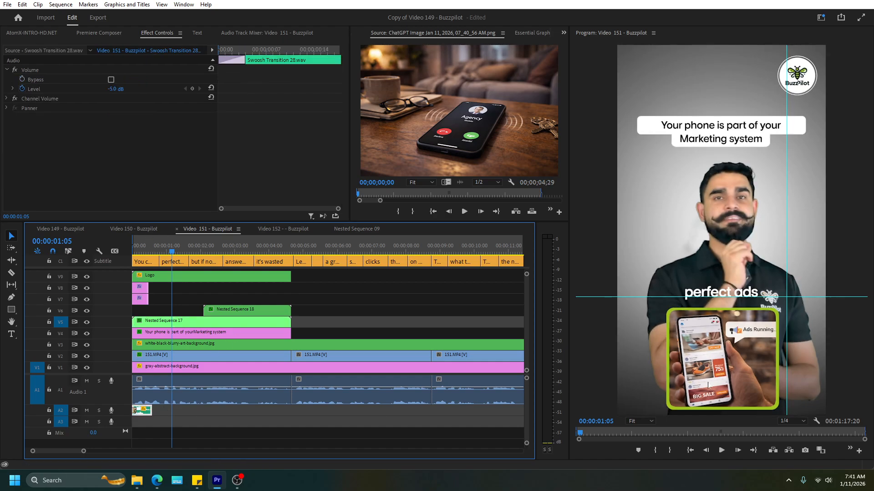
{"action": "left_click_drag", "start_coordinate": [195, 251], "coordinate": [84, 252]}
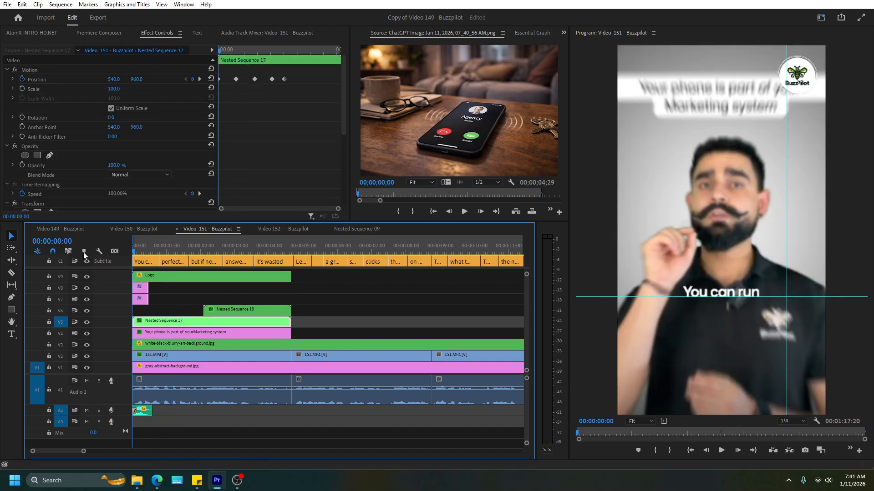
{"action": "left_click", "coordinate": [95, 409]}
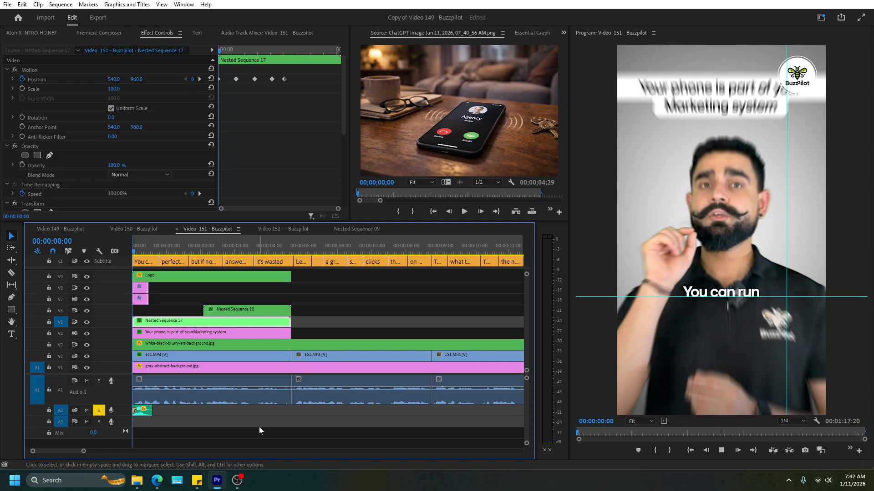
{"action": "key", "text": "space"}
{"action": "key", "text": "ctrl+s"}
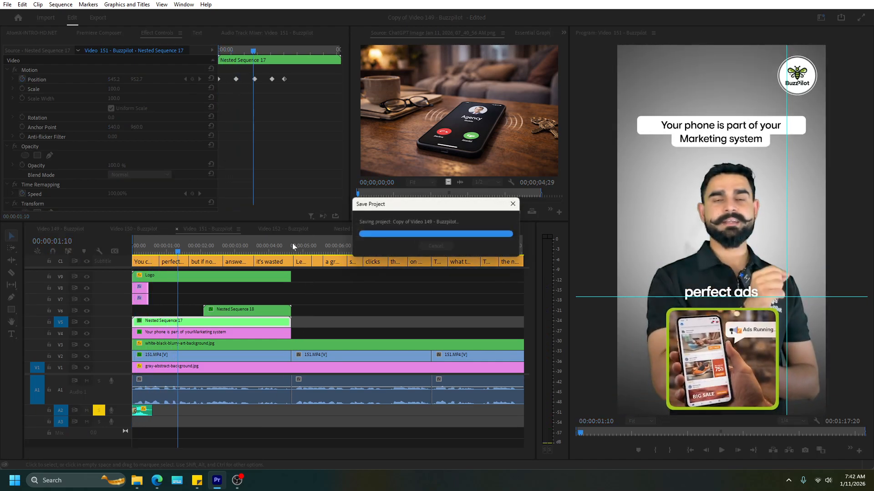
Open the Video 150 sequence and enlarge audio tracks A3 and A2 so their sound clips are easier to see
{"action": "left_click", "coordinate": [290, 232]}
{"action": "left_click", "coordinate": [134, 229]}
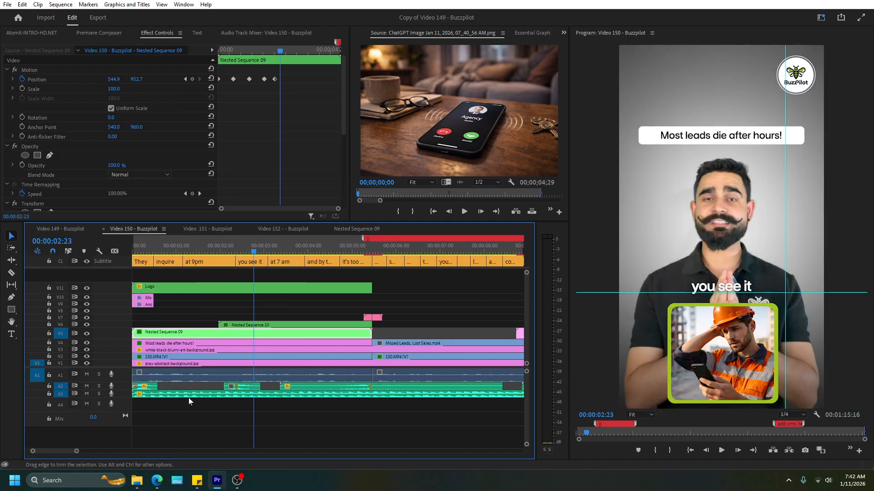
{"action": "double_click", "coordinate": [125, 395]}
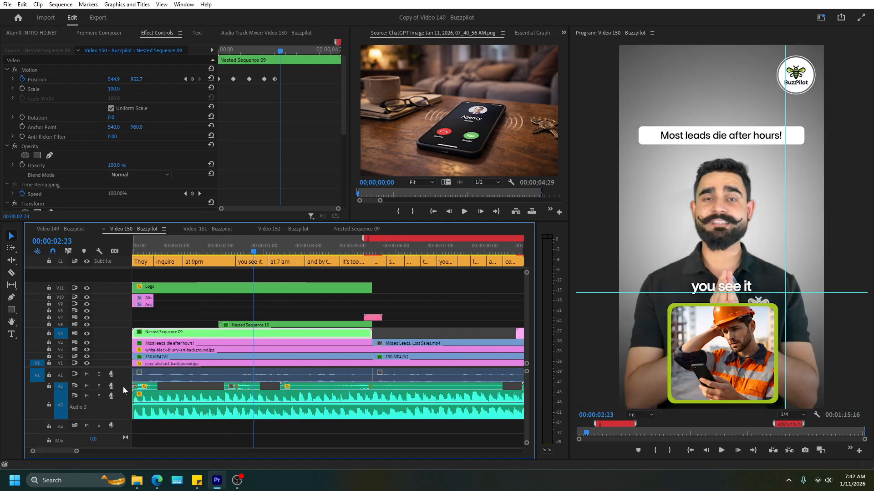
{"action": "double_click", "coordinate": [123, 387]}
{"action": "left_click", "coordinate": [217, 373]}
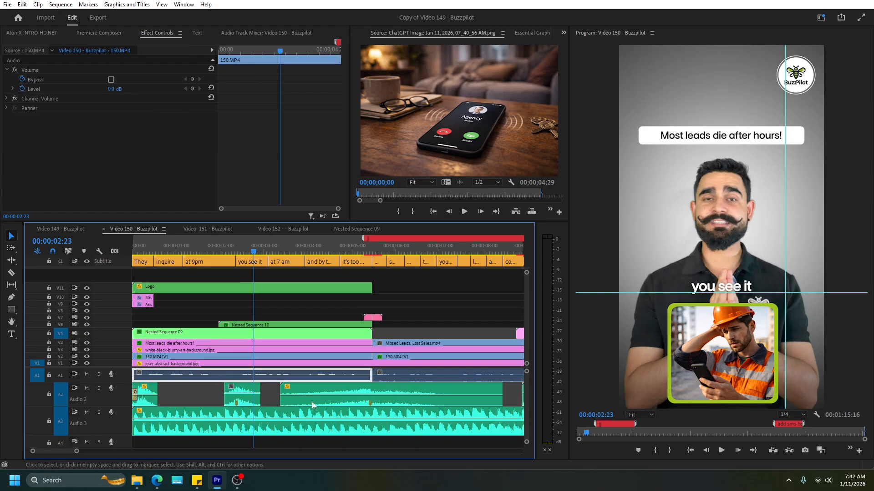
Copy the Transition Woosh clip near 00:00:02:15 on Video 150's A2 track to Video 151's A2 track at the V6 nested clip's start
{"action": "left_click", "coordinate": [245, 397]}
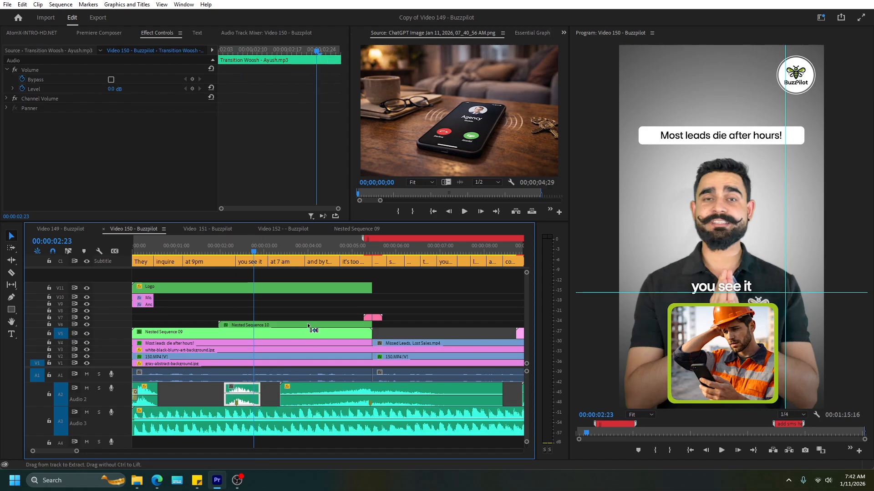
{"action": "left_click", "coordinate": [226, 232]}
{"action": "key", "text": "space"}
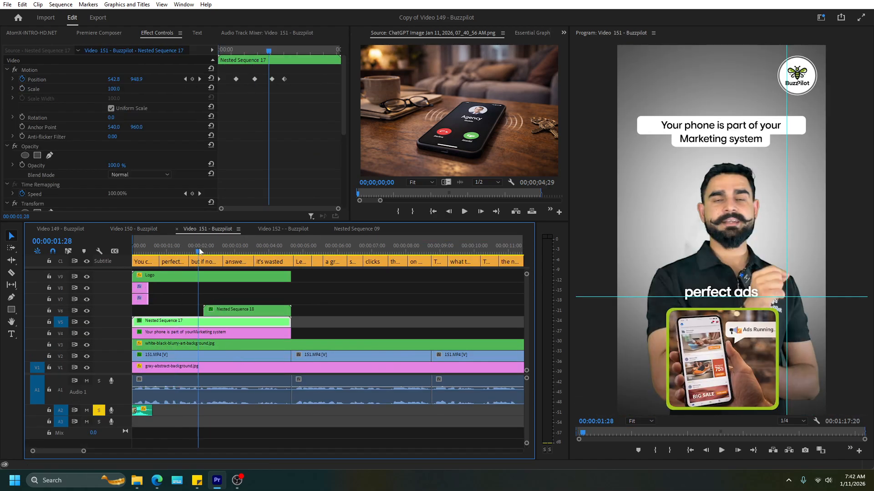
{"action": "key", "text": "ctrl+v"}
{"action": "left_click_drag", "start_coordinate": [217, 414], "coordinate": [213, 414]}
Fine-position the Transition Woosh clip on A2 against the V6 nested clip's entrance and play that section back
{"action": "left_click", "coordinate": [180, 248]}
{"action": "key", "text": "space"}
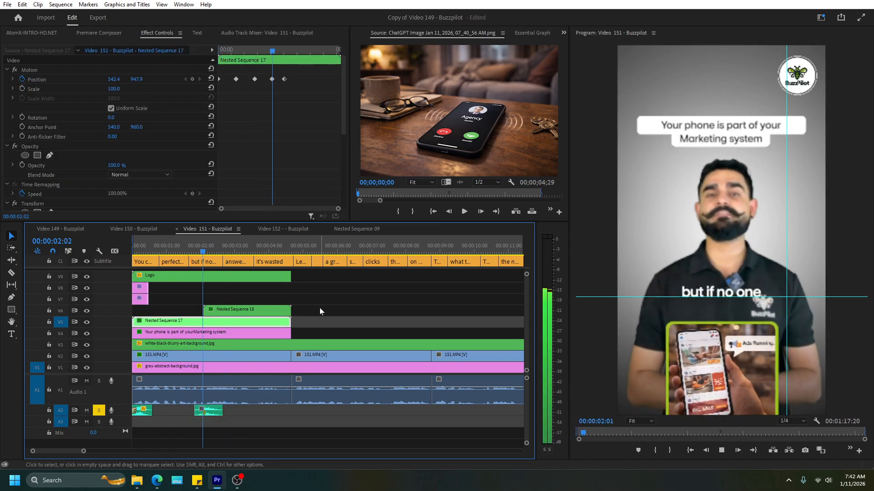
{"action": "key", "text": "space"}
{"action": "left_click", "coordinate": [192, 248]}
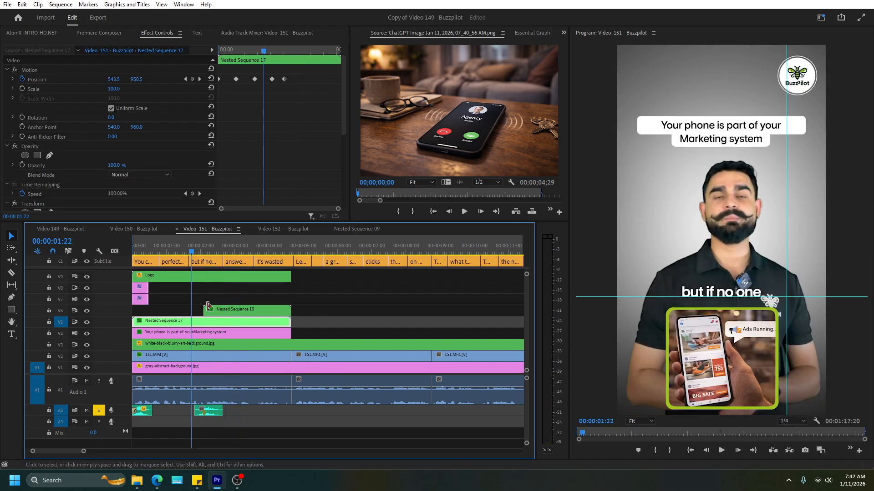
{"action": "scroll", "coordinate": [212, 406], "scroll_direction": "up", "scroll_amount": 3}
{"action": "left_click_drag", "start_coordinate": [205, 412], "coordinate": [214, 413]}
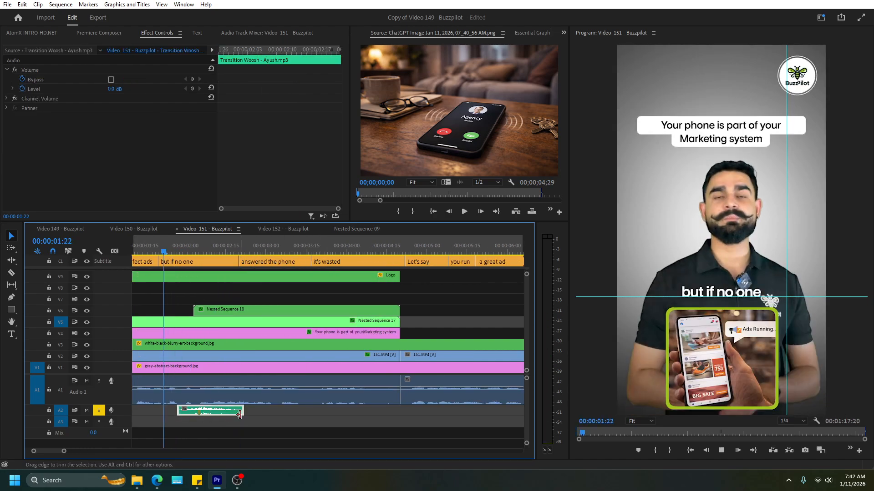
{"action": "key", "text": "space"}
{"action": "left_click", "coordinate": [222, 414]}
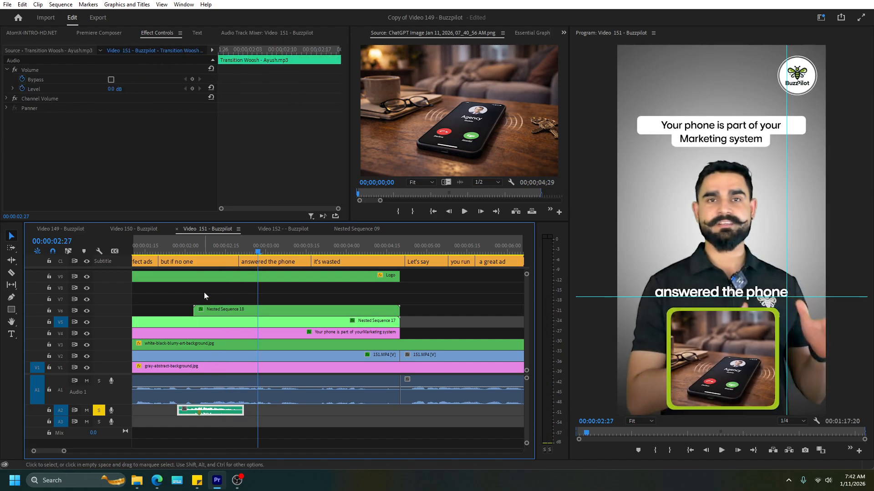
{"action": "left_click", "coordinate": [191, 248]}
{"action": "scroll", "coordinate": [241, 335], "scroll_direction": "down", "scroll_amount": 2}
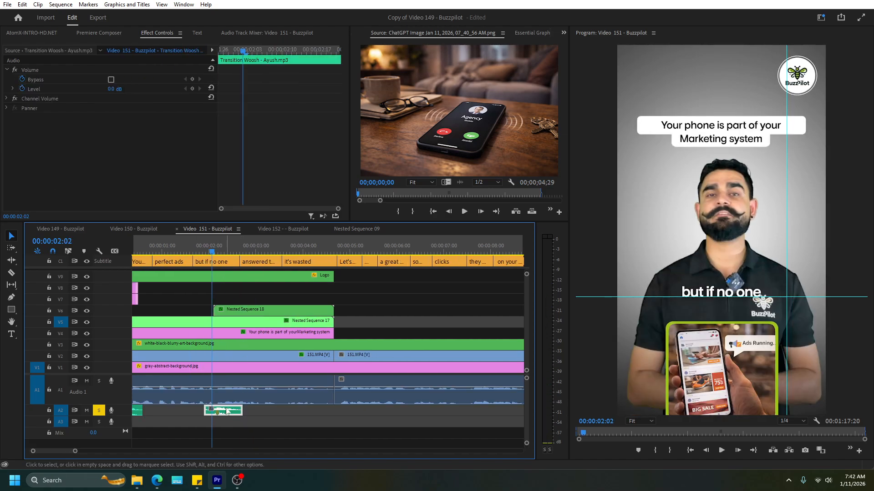
In Video 150, look over the riser sounds on track A2 and copy the second one, SFX Riser.mp3
{"action": "left_click", "coordinate": [163, 230]}
{"action": "left_click", "coordinate": [352, 248]}
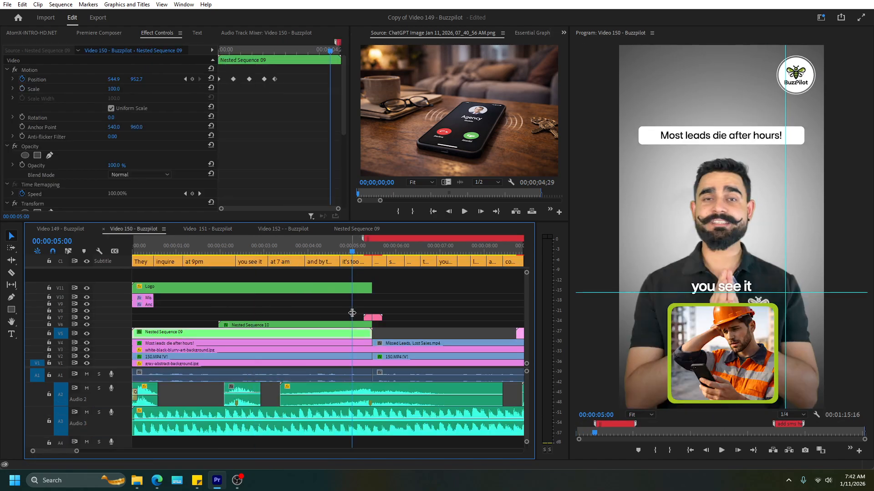
{"action": "left_click", "coordinate": [396, 399]}
{"action": "scroll", "coordinate": [391, 399], "scroll_direction": "down", "scroll_amount": 3}
{"action": "scroll", "coordinate": [391, 398], "scroll_direction": "down", "scroll_amount": 2}
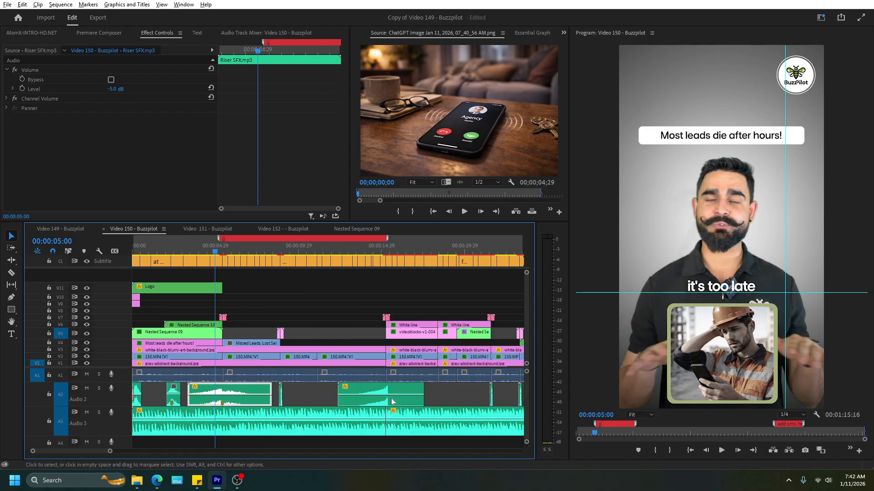
{"action": "left_click", "coordinate": [380, 397]}
{"action": "left_click", "coordinate": [239, 397]}
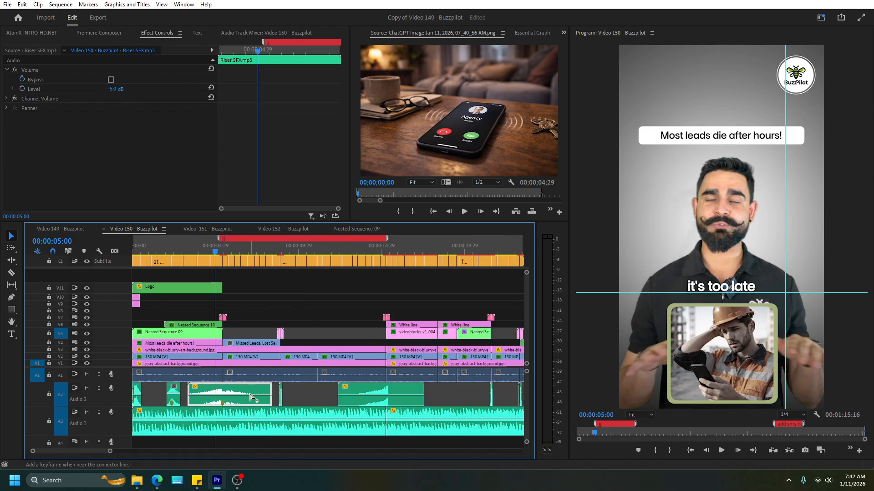
{"action": "left_click", "coordinate": [370, 404]}
Paste SFX Riser.mp3 on Video 151's A2 track at 00:00:04:12, shorten it and move it earlier across the cut ending the nested clips
{"action": "left_click", "coordinate": [208, 228]}
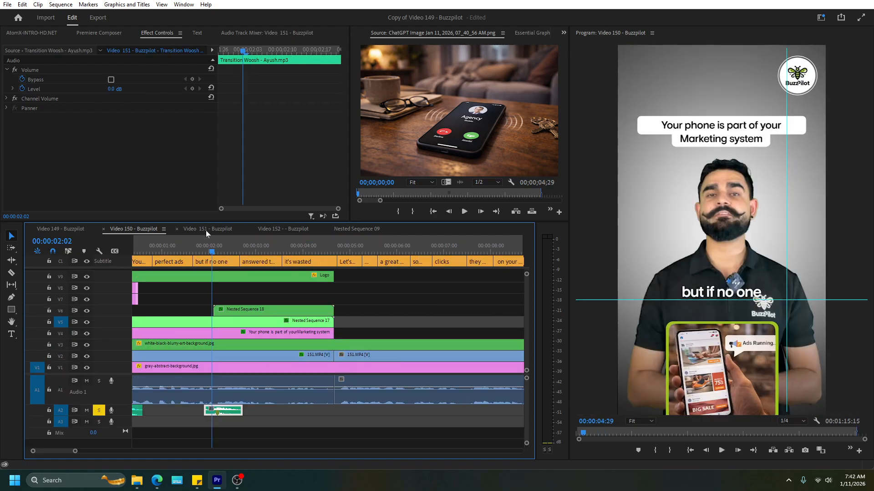
{"action": "left_click", "coordinate": [223, 410]}
{"action": "left_click", "coordinate": [322, 250]}
{"action": "left_click", "coordinate": [326, 440]}
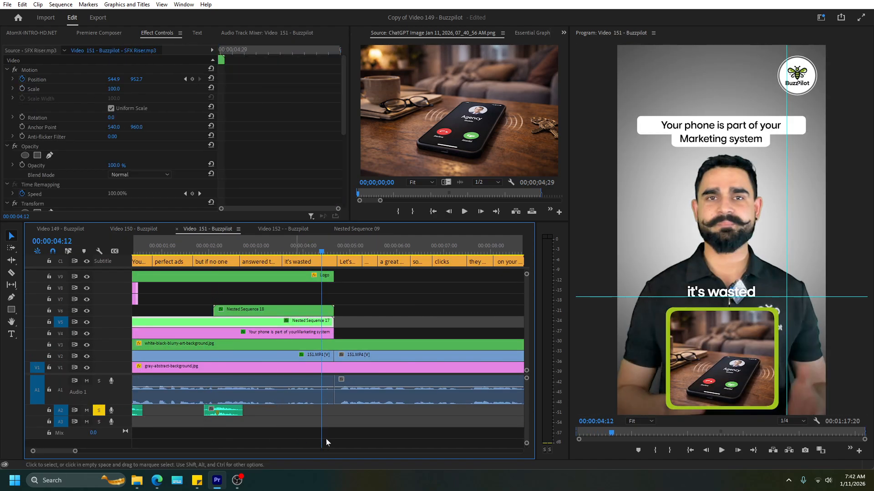
{"action": "key", "text": "ctrl+v"}
{"action": "scroll", "coordinate": [258, 426], "scroll_direction": "down", "scroll_amount": 1}
{"action": "scroll", "coordinate": [257, 422], "scroll_direction": "down", "scroll_amount": 1}
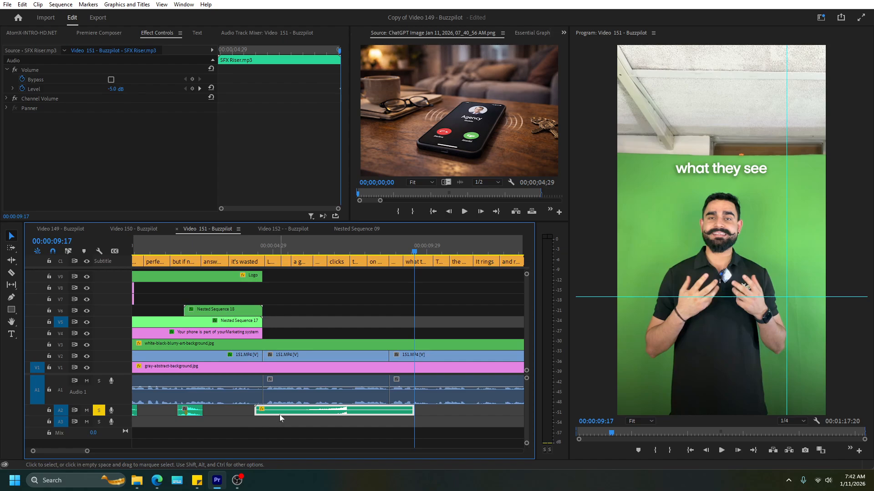
{"action": "mouse_move", "coordinate": [279, 415]}
{"action": "left_mouse_down"}
{"action": "mouse_move", "coordinate": [216, 410]}
{"action": "mouse_move", "coordinate": [264, 413]}
{"action": "left_mouse_up"}
{"action": "scroll", "coordinate": [282, 416], "scroll_direction": "up", "scroll_amount": 3}
{"action": "scroll", "coordinate": [264, 413], "scroll_direction": "down", "scroll_amount": 2}
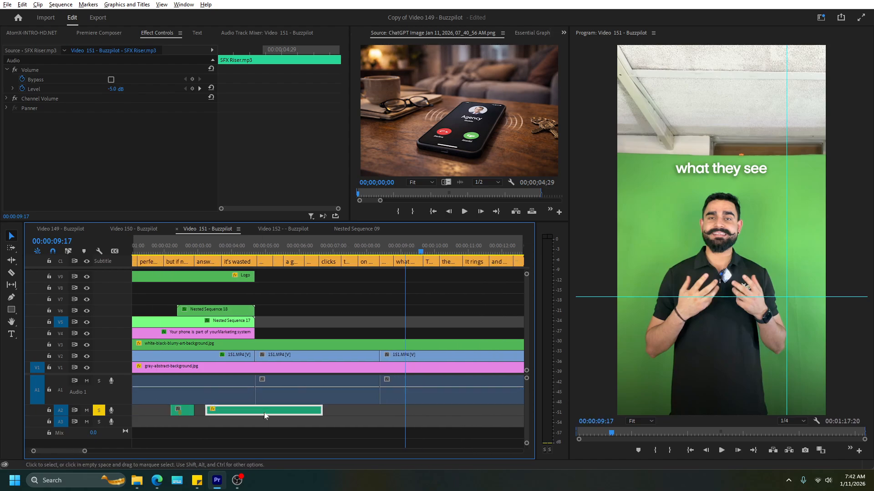
Scrub through the first 30 seconds of Video 150 to examine its b-roll, split-screen layouts, framed images and sound placement
{"action": "left_click", "coordinate": [151, 229]}
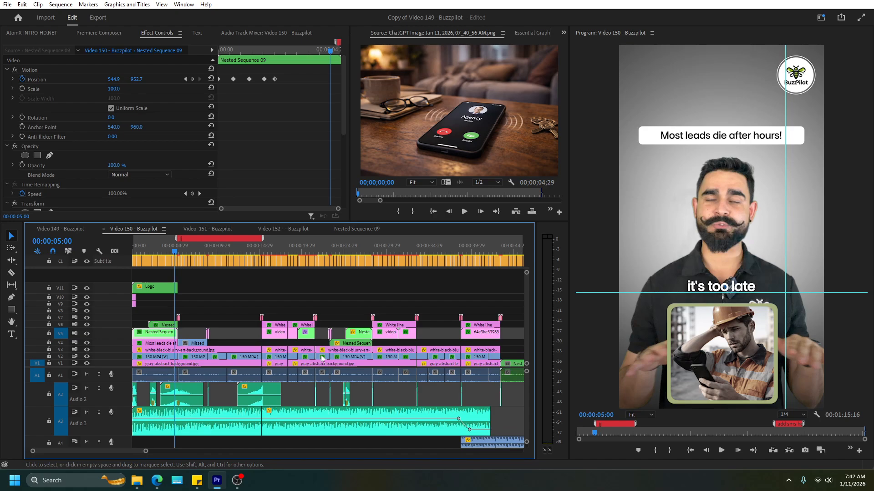
{"action": "scroll", "coordinate": [318, 358], "scroll_direction": "down", "scroll_amount": 4}
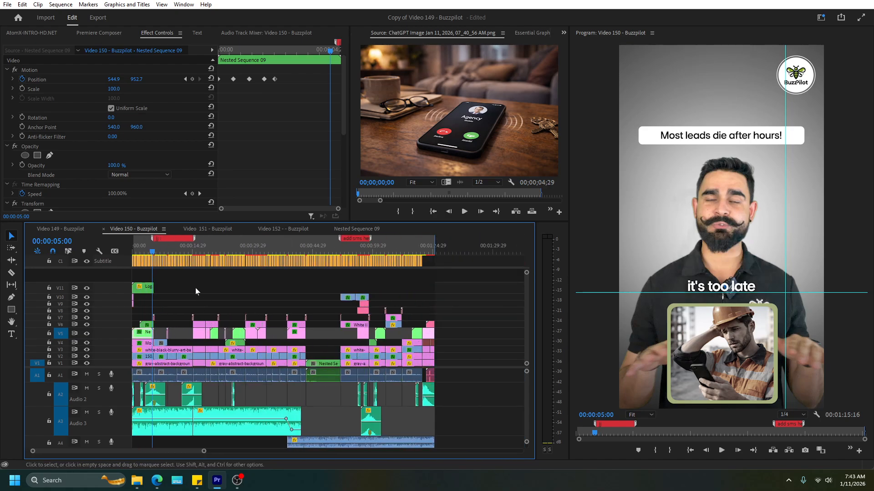
{"action": "left_click", "coordinate": [187, 251]}
{"action": "left_click_drag", "start_coordinate": [185, 249], "coordinate": [162, 249]}
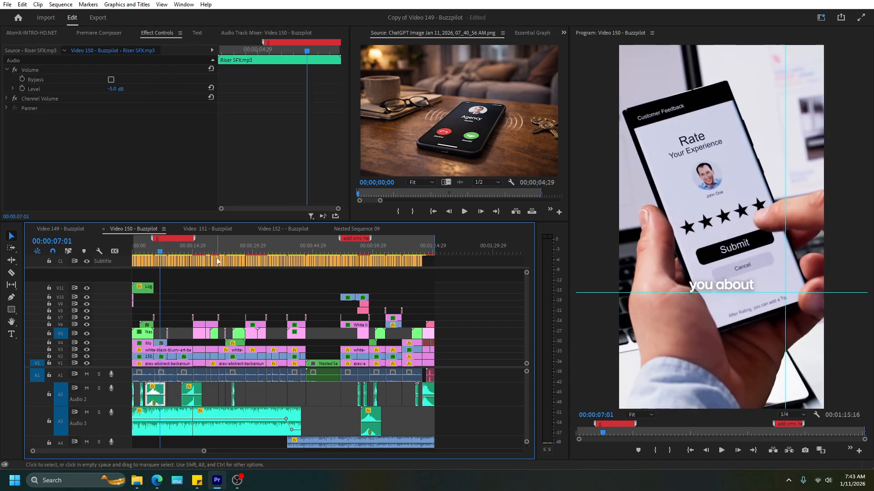
{"action": "left_click", "coordinate": [198, 250]}
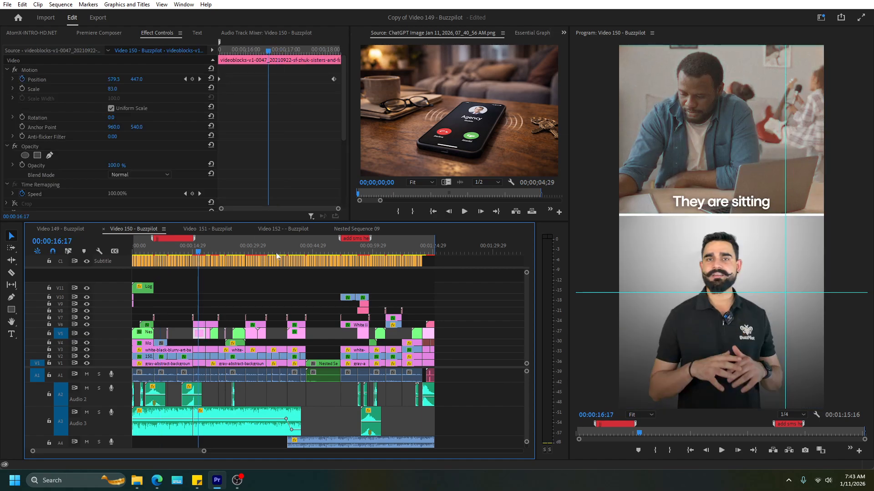
{"action": "left_click", "coordinate": [215, 252]}
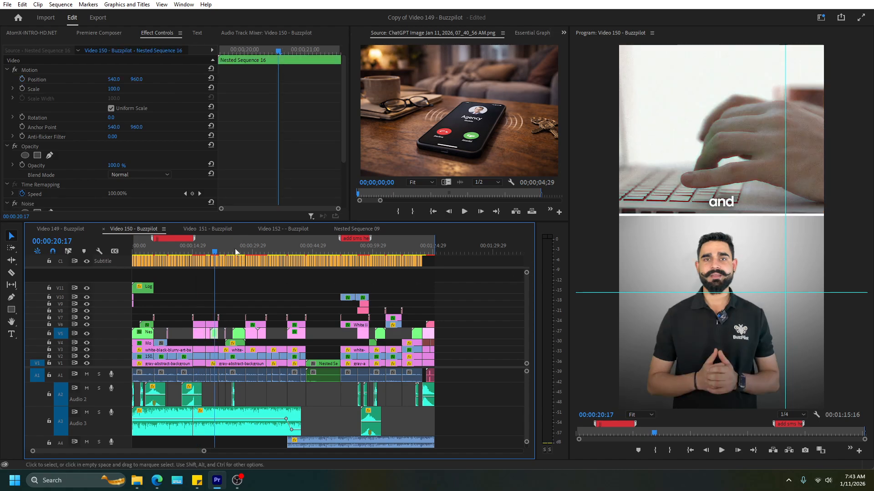
{"action": "left_click", "coordinate": [234, 248]}
{"action": "left_click", "coordinate": [246, 249]}
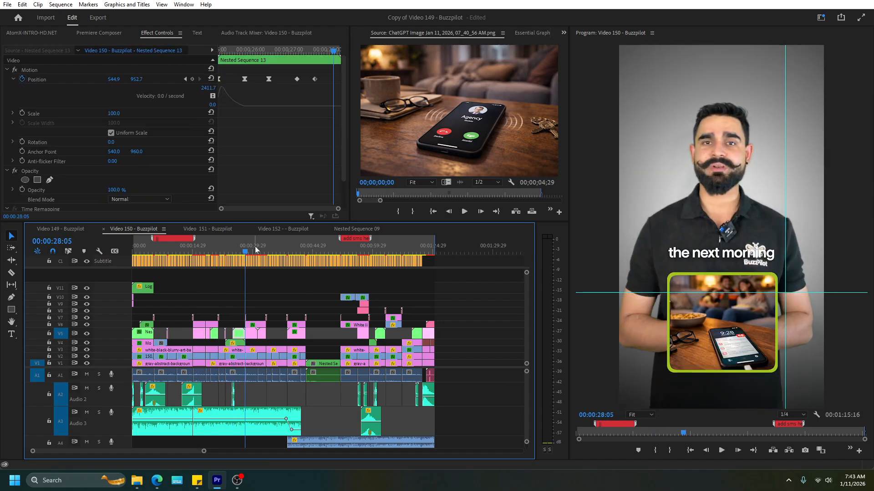
{"action": "left_click", "coordinate": [232, 250]}
{"action": "scroll", "coordinate": [243, 299], "scroll_direction": "up", "scroll_amount": 3}
{"action": "scroll", "coordinate": [251, 299], "scroll_direction": "up", "scroll_amount": 3}
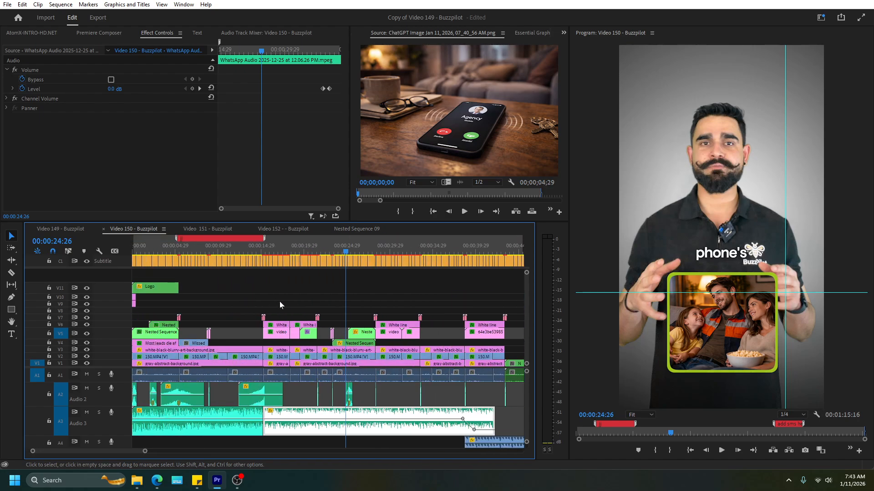
{"action": "left_click_drag", "start_coordinate": [191, 286], "coordinate": [305, 363]}
{"action": "left_click", "coordinate": [370, 298]}
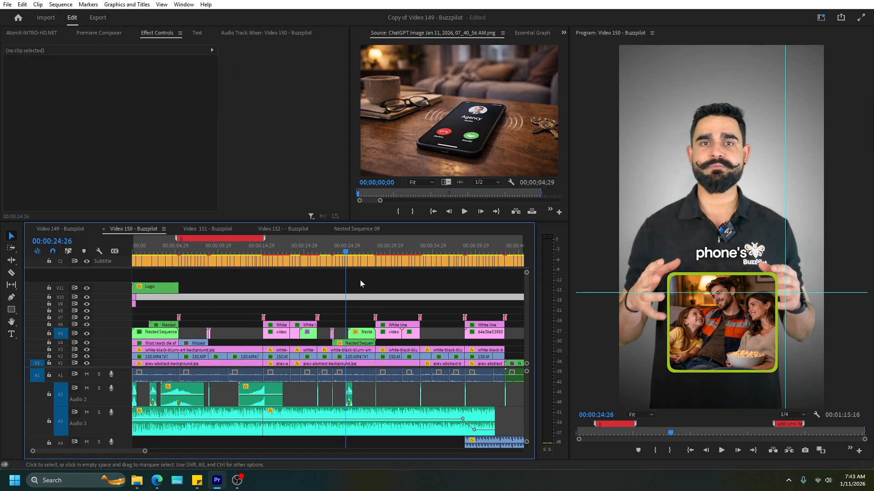
Scrub Video 150 from about 00:00:30 to 00:00:57 to examine its clock b-roll, nested section and text message overlays
{"action": "left_click", "coordinate": [357, 248]}
{"action": "scroll", "coordinate": [372, 289], "scroll_direction": "down", "scroll_amount": 4}
{"action": "left_click", "coordinate": [342, 248]}
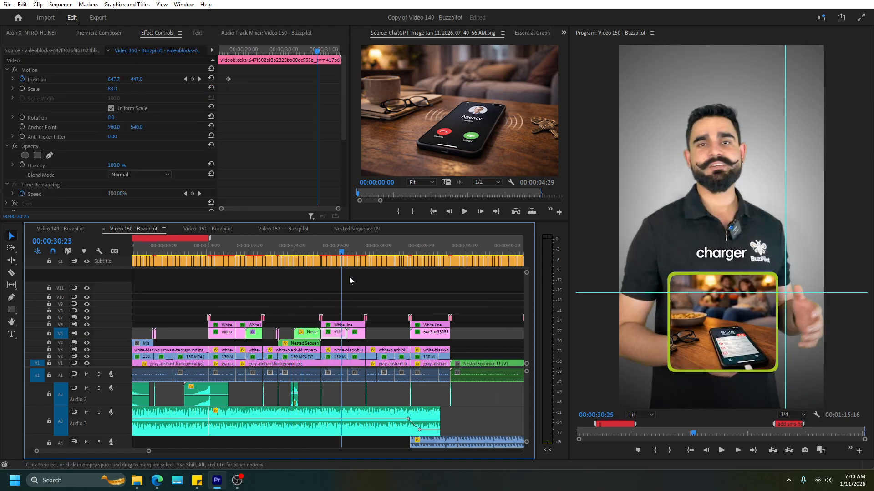
{"action": "scroll", "coordinate": [358, 293], "scroll_direction": "down", "scroll_amount": 4}
{"action": "left_click_drag", "start_coordinate": [320, 248], "coordinate": [412, 254]}
{"action": "scroll", "coordinate": [405, 297], "scroll_direction": "down", "scroll_amount": 3}
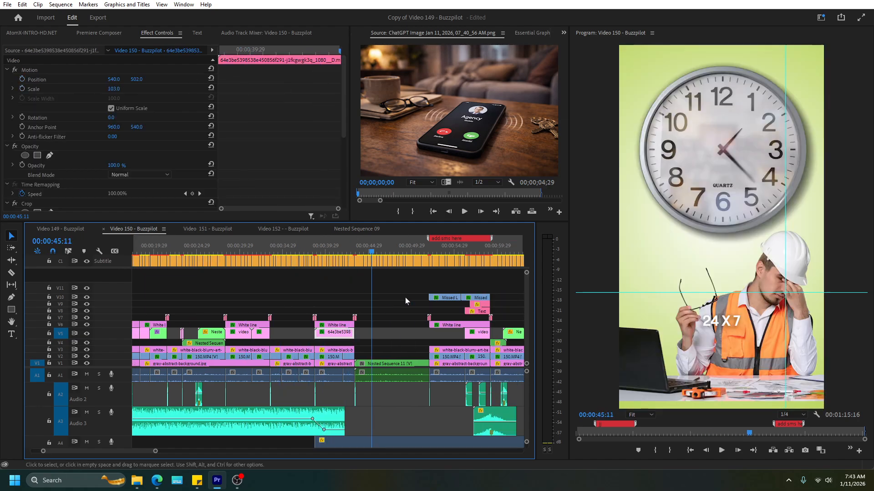
{"action": "left_click_drag", "start_coordinate": [335, 254], "coordinate": [404, 264]}
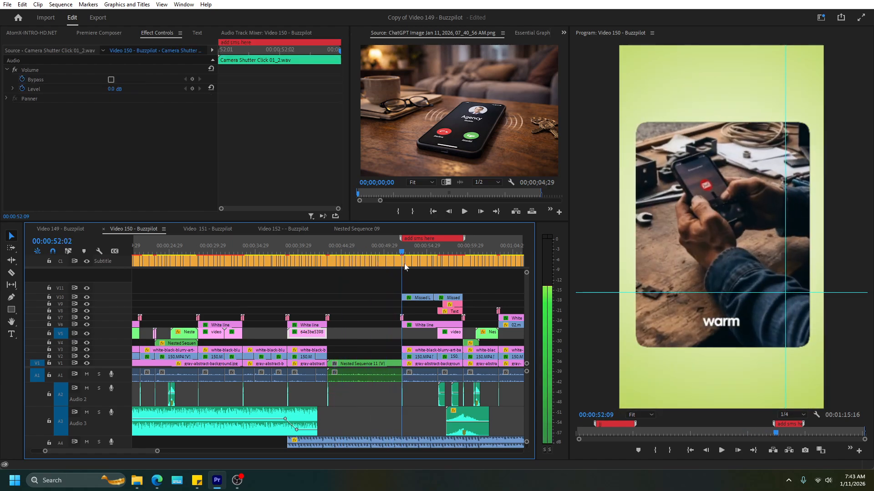
{"action": "scroll", "coordinate": [383, 293], "scroll_direction": "down", "scroll_amount": 6}
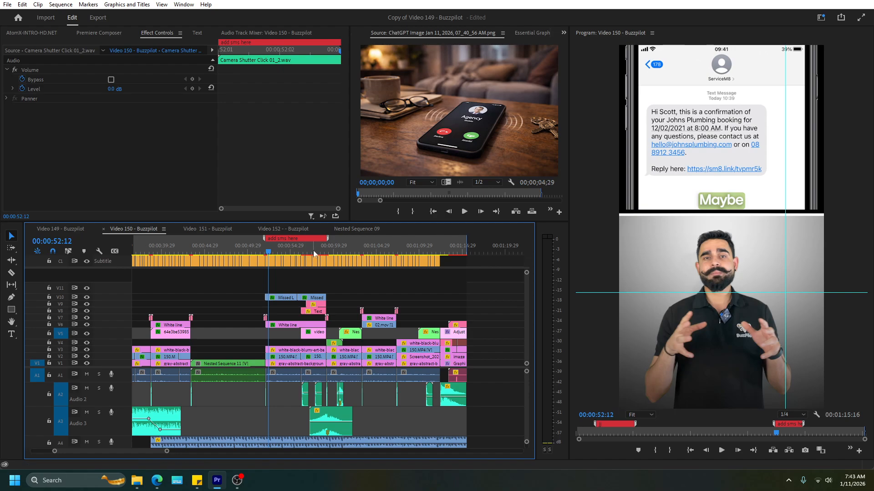
{"action": "left_click_drag", "start_coordinate": [298, 254], "coordinate": [307, 255]}
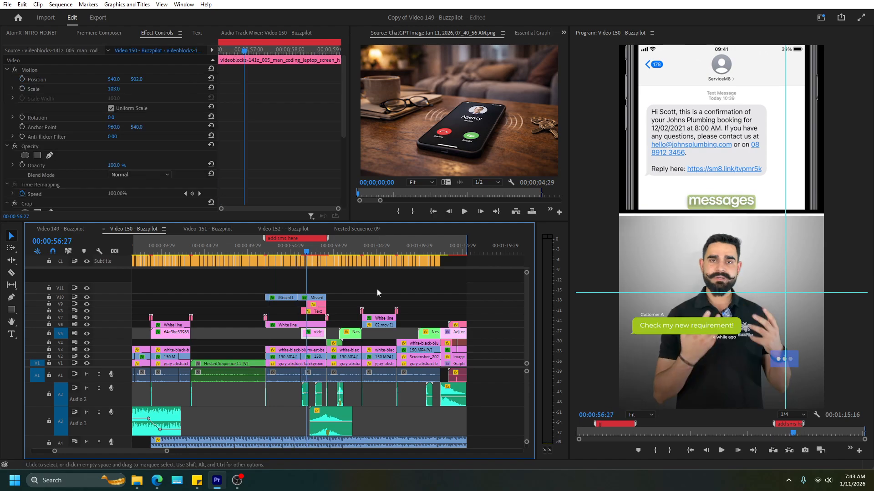
{"action": "scroll", "coordinate": [351, 289], "scroll_direction": "up", "scroll_amount": 4}
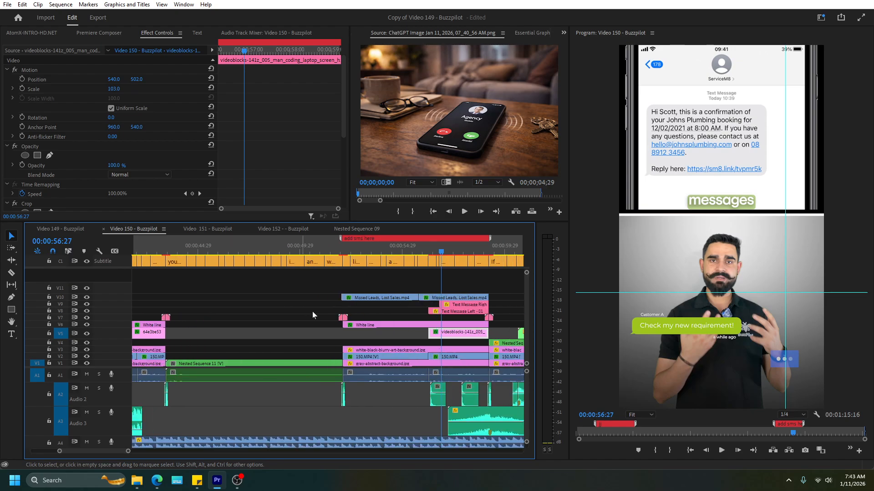
{"action": "left_click", "coordinate": [237, 481]}
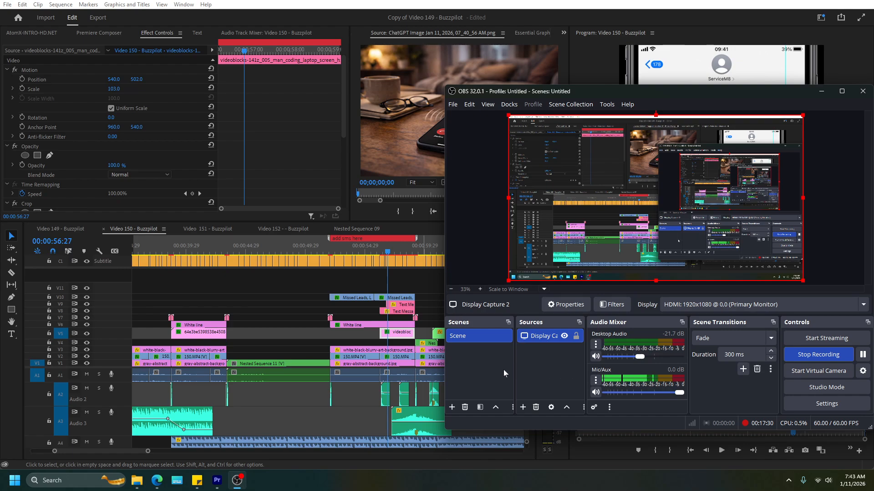
{"action": "left_click", "coordinate": [350, 395]}
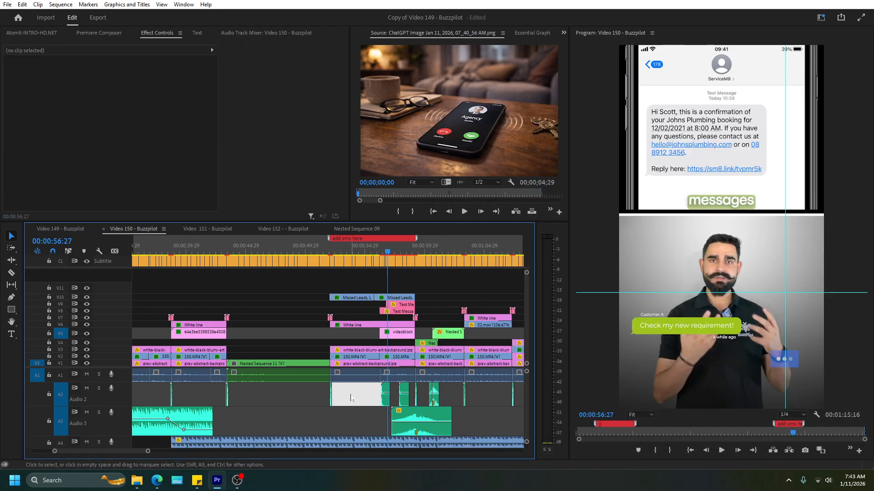
{"action": "scroll", "coordinate": [351, 397], "scroll_direction": "down", "scroll_amount": 4}
{"action": "scroll", "coordinate": [352, 397], "scroll_direction": "up", "scroll_amount": 5}
{"action": "scroll", "coordinate": [403, 395], "scroll_direction": "down", "scroll_amount": 5}
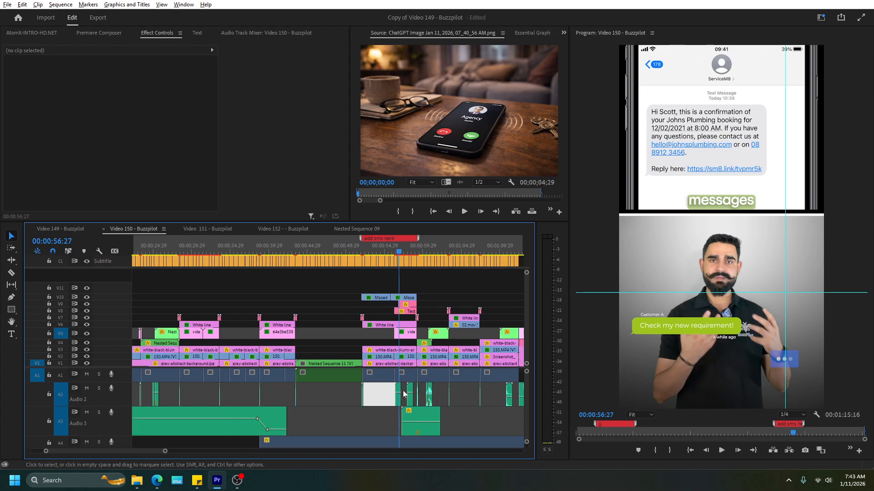
{"action": "scroll", "coordinate": [404, 395], "scroll_direction": "down", "scroll_amount": 2}
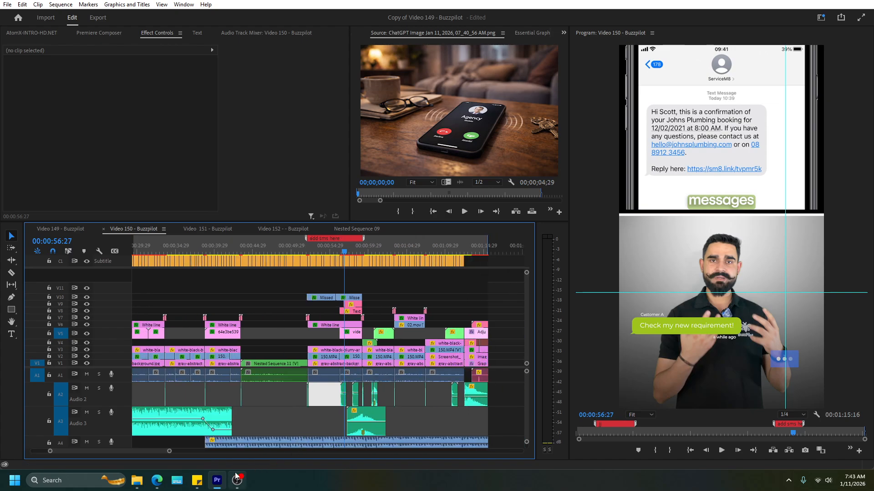